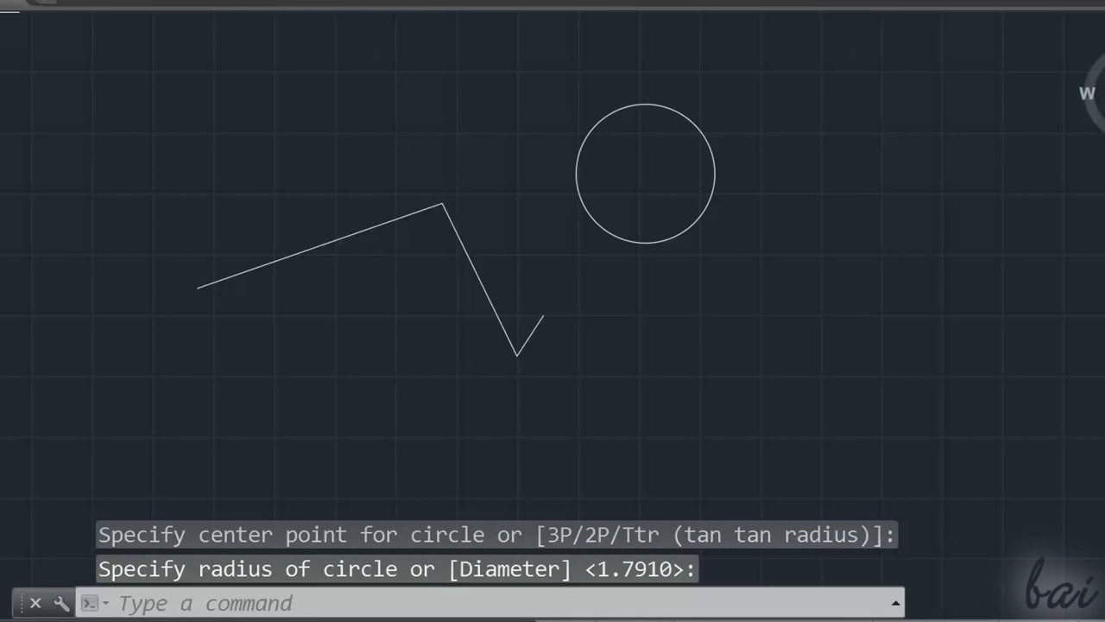
# - Draw a closed triangular polyline with PL to the right of the circle
pyautogui.write('pl')
pyautogui.press('Return')
pyautogui.click(760, 246)
pyautogui.click(840, 169)
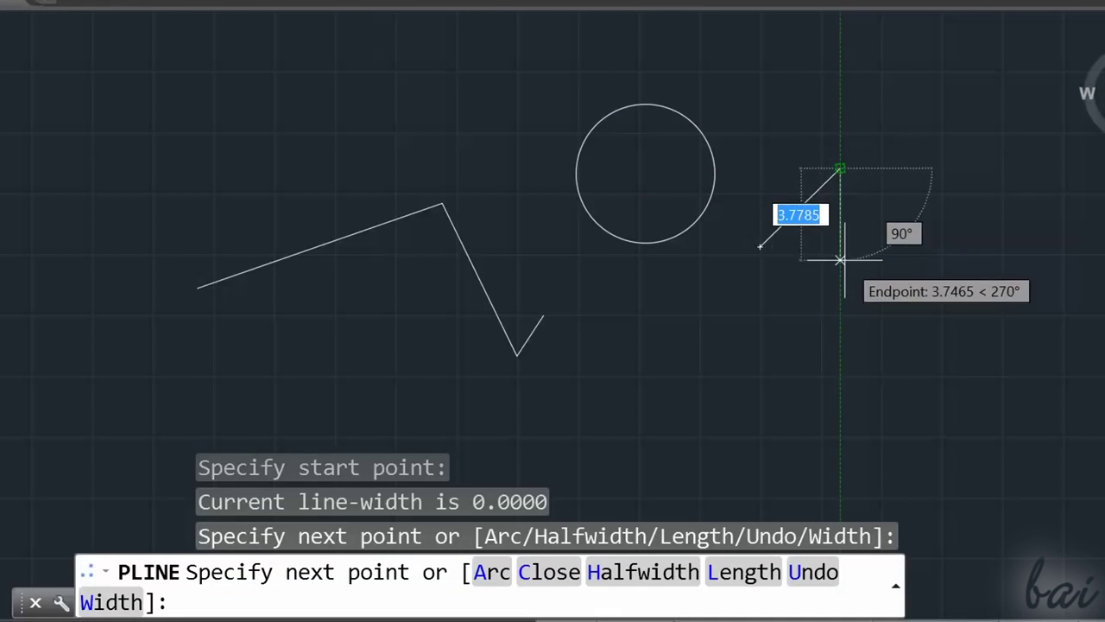
pyautogui.click(852, 248)
pyautogui.click(759, 248)
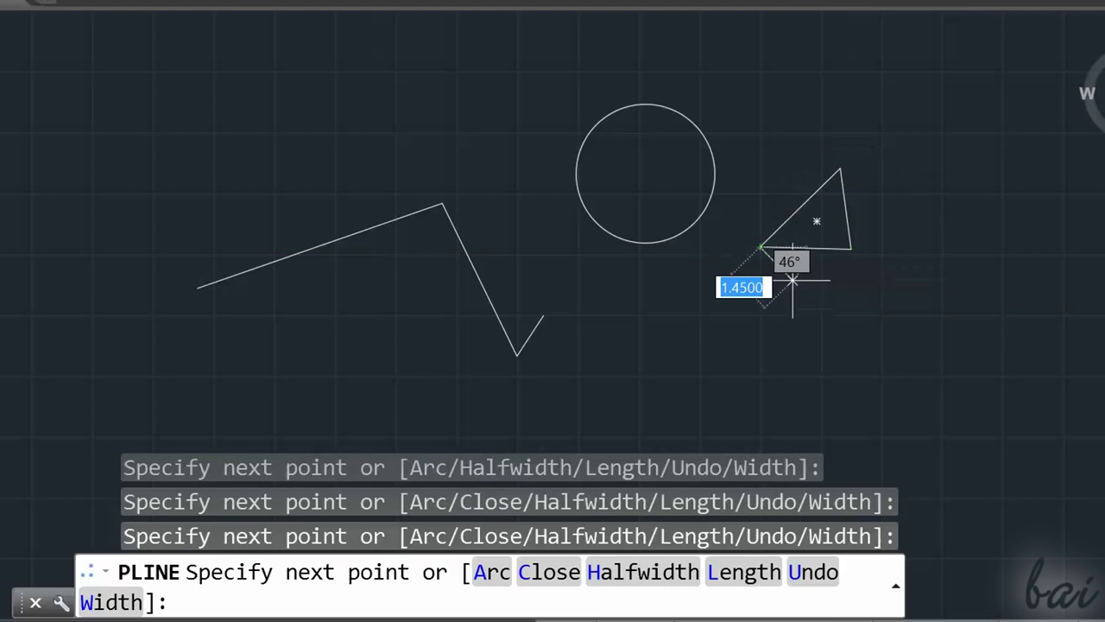
pyautogui.press('Escape')
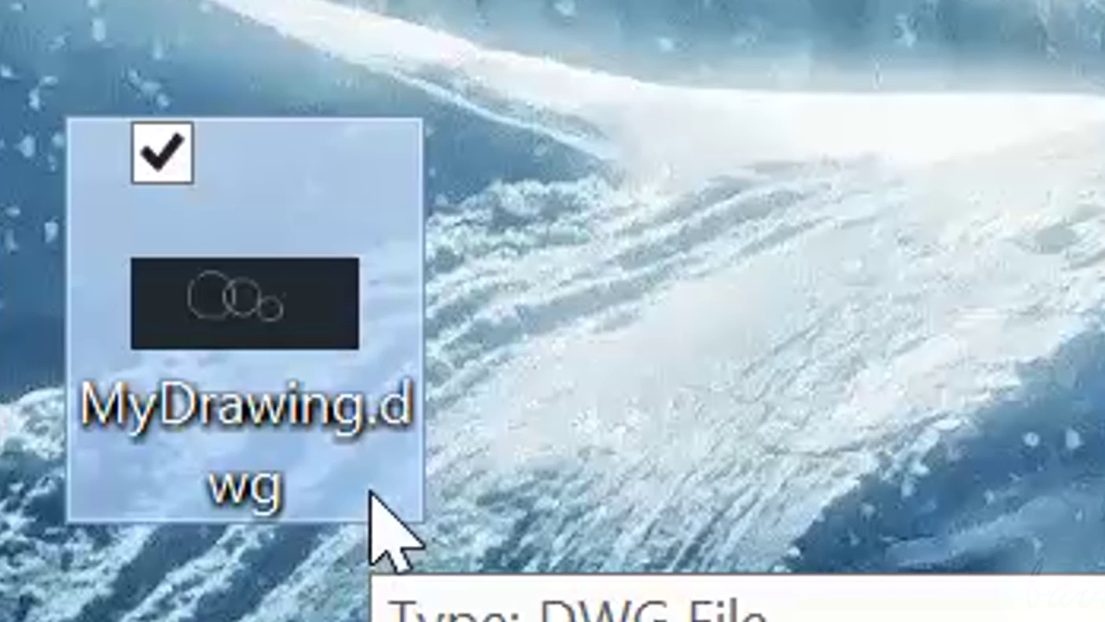
pyautogui.click(567, 481)
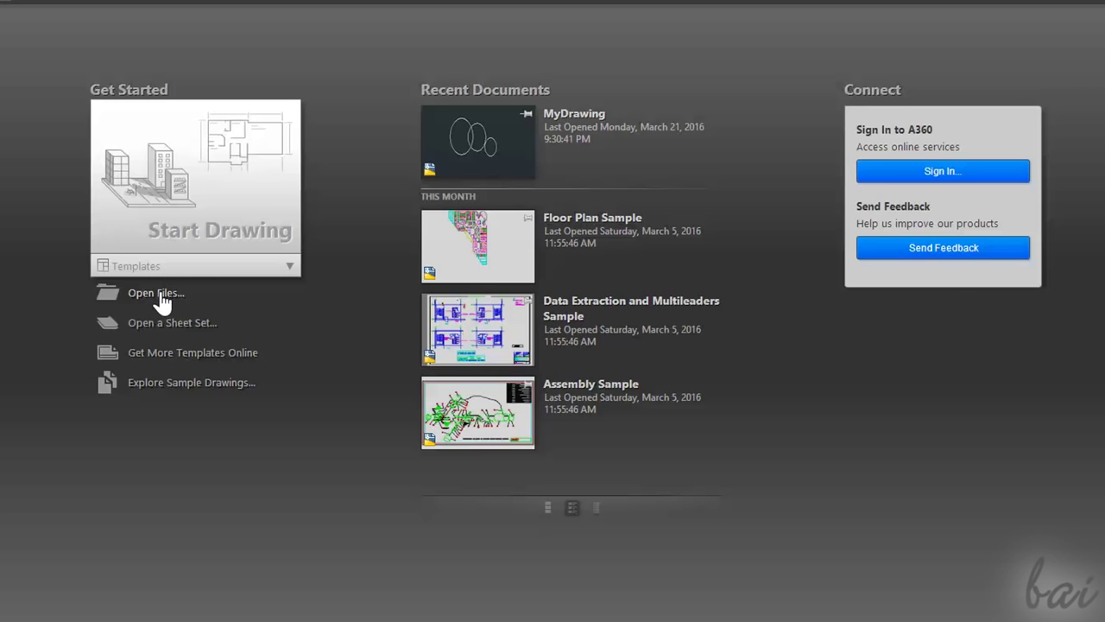
pyautogui.click(156, 294)
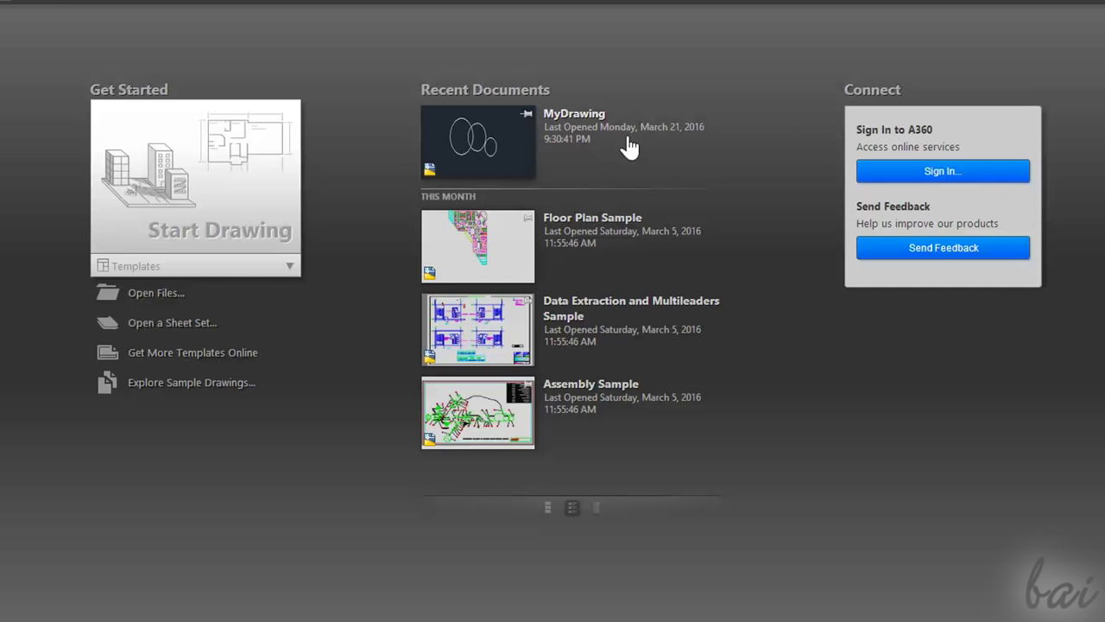
# - Create a new blank drawing and draw a three-point arc with the ARC command
pyautogui.click(218, 209)
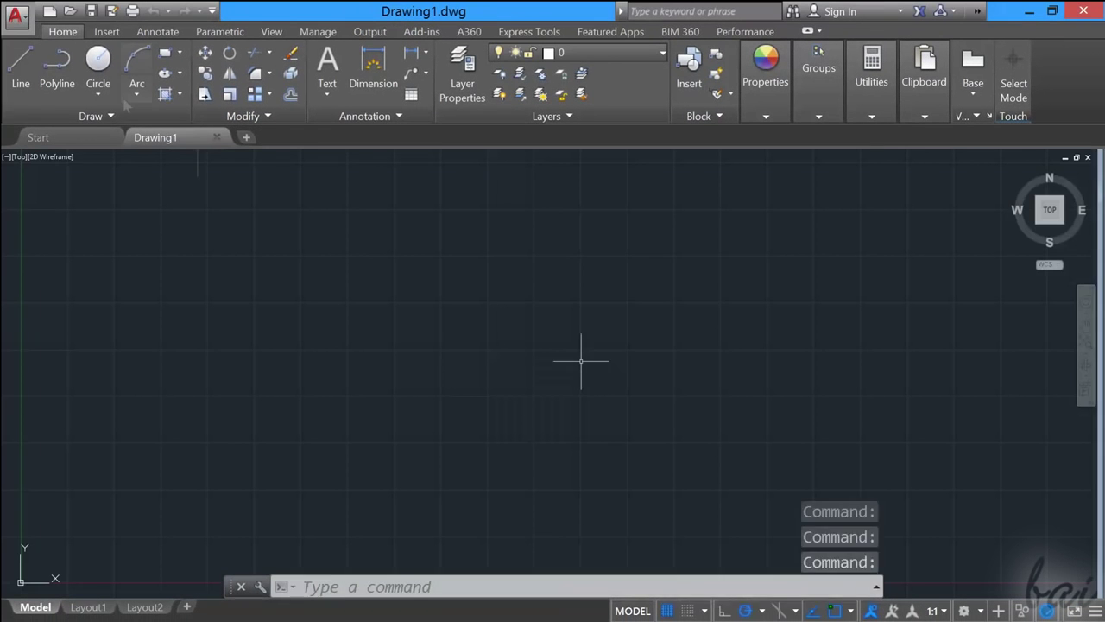
pyautogui.write('arc')
pyautogui.press('Return')
pyautogui.click(446, 315)
pyautogui.click(534, 247)
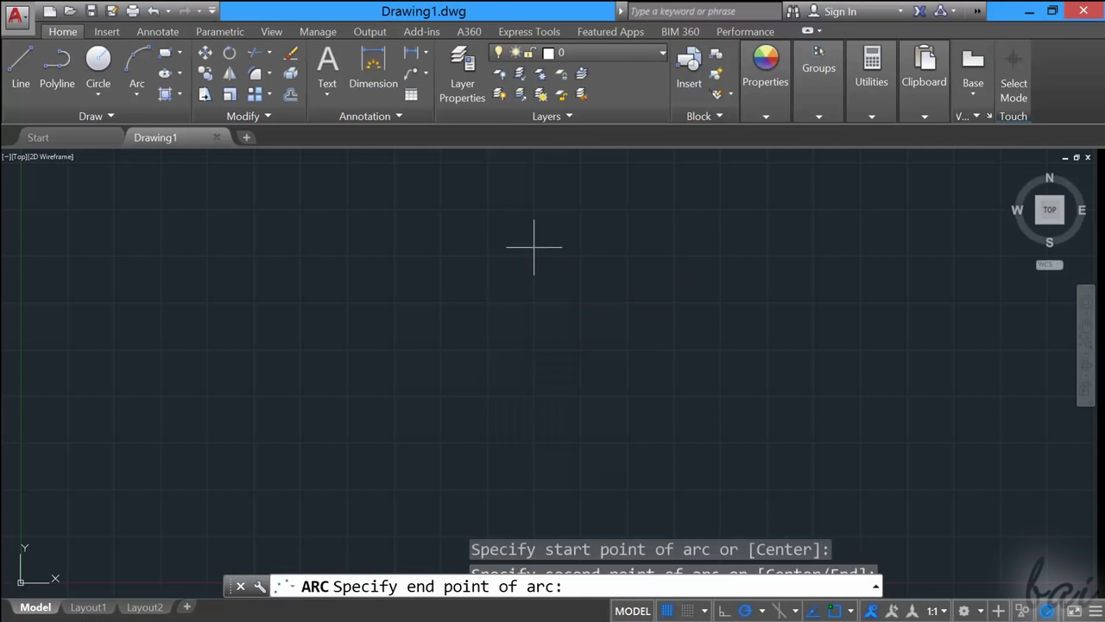
pyautogui.click(599, 376)
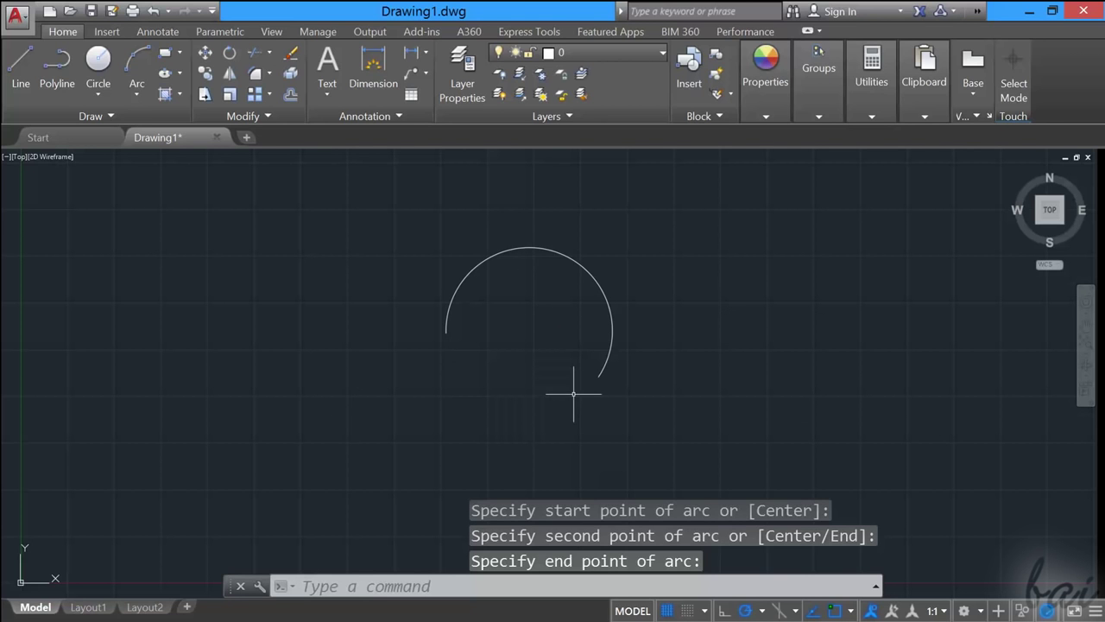
# - Browse the Insert, Annotate, Parametric, View, Manage, Output, Add-ins and A360 ribbon tabs, then return to Home
pyautogui.click(107, 32)
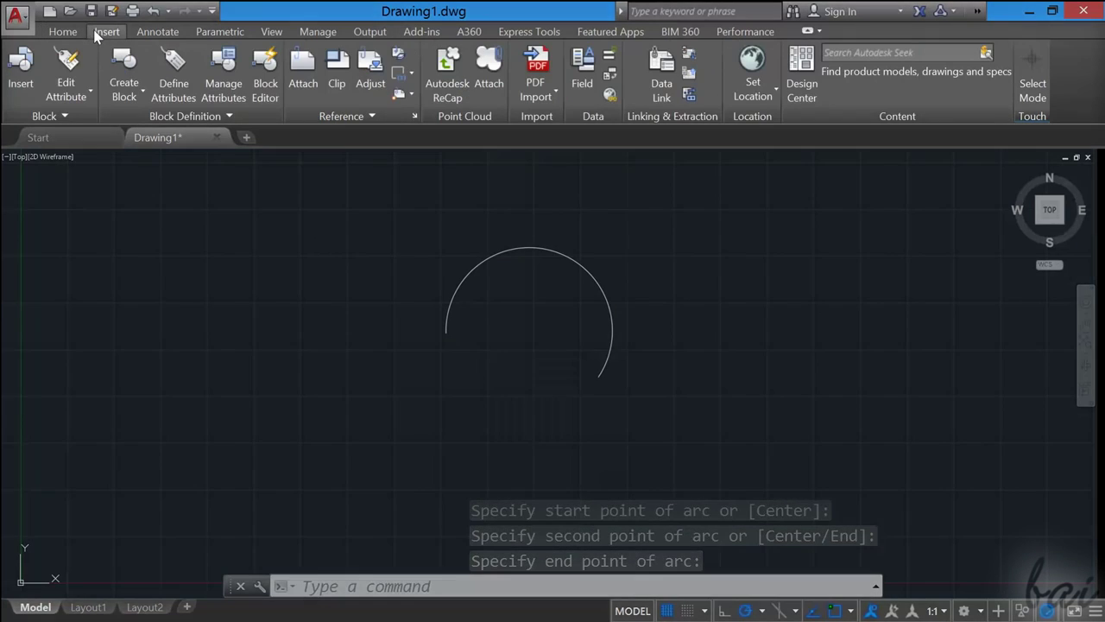
pyautogui.click(159, 31)
pyautogui.click(222, 31)
pyautogui.click(271, 32)
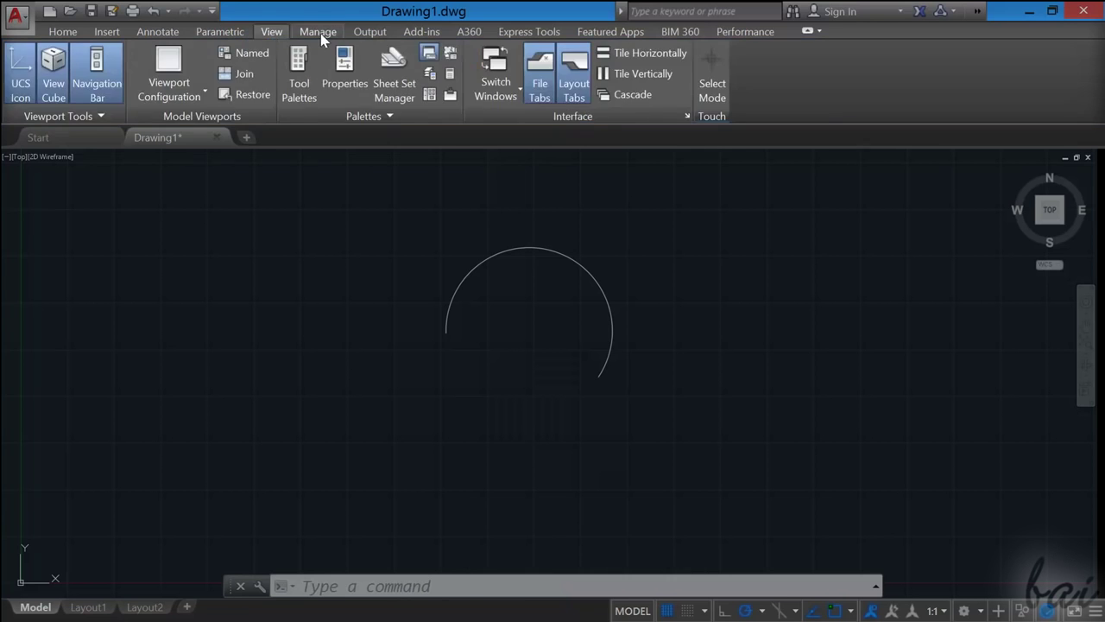
pyautogui.click(318, 32)
pyautogui.click(369, 32)
pyautogui.click(421, 32)
pyautogui.click(469, 32)
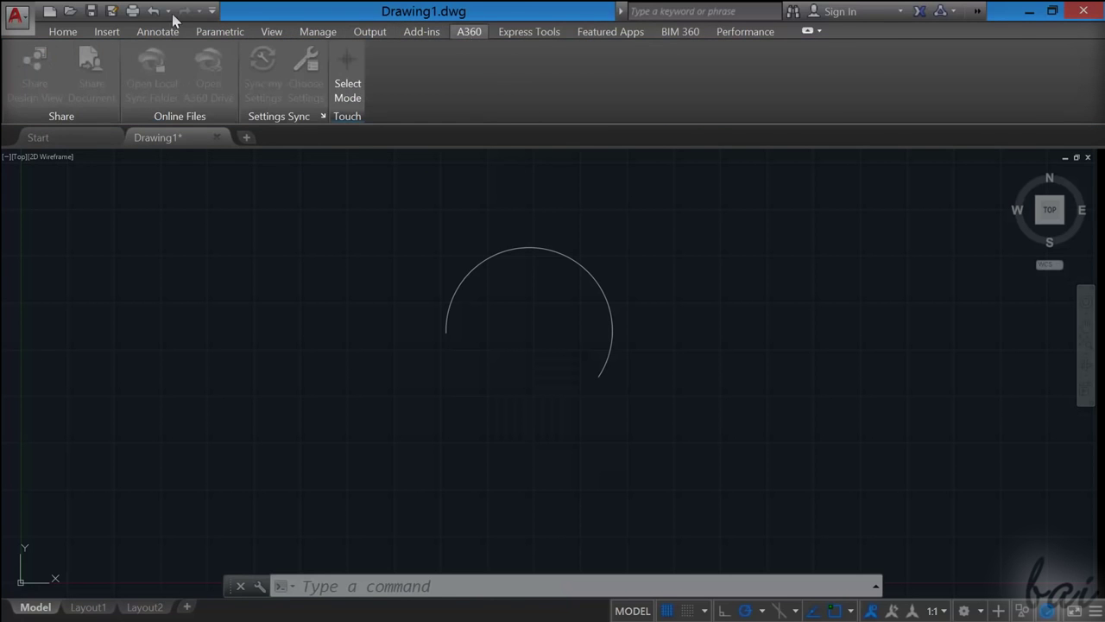
pyautogui.click(76, 32)
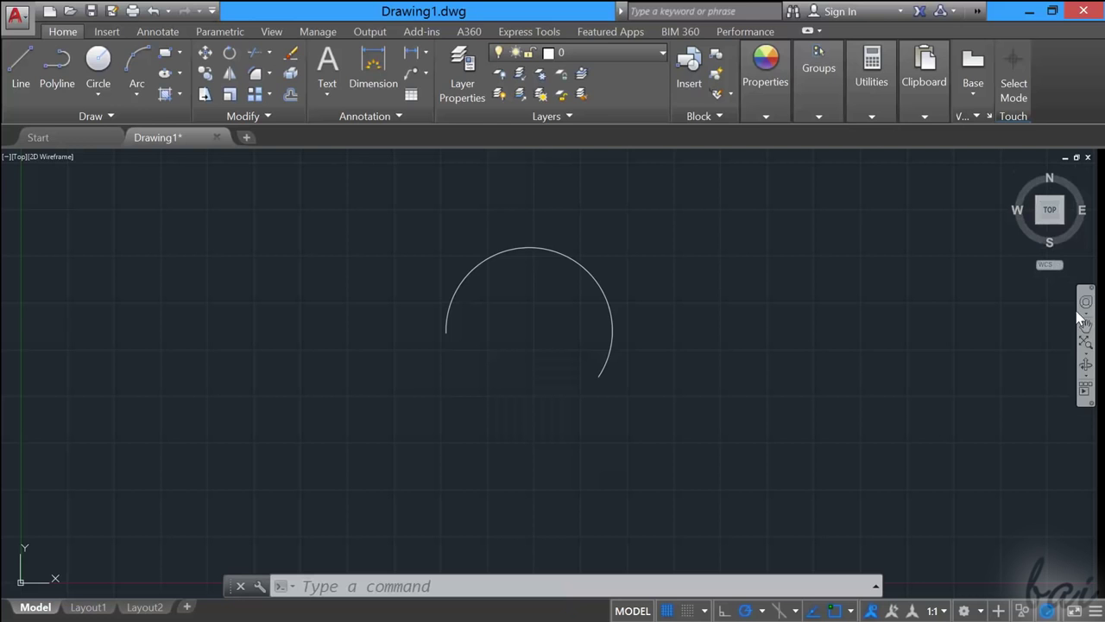
pyautogui.click(269, 32)
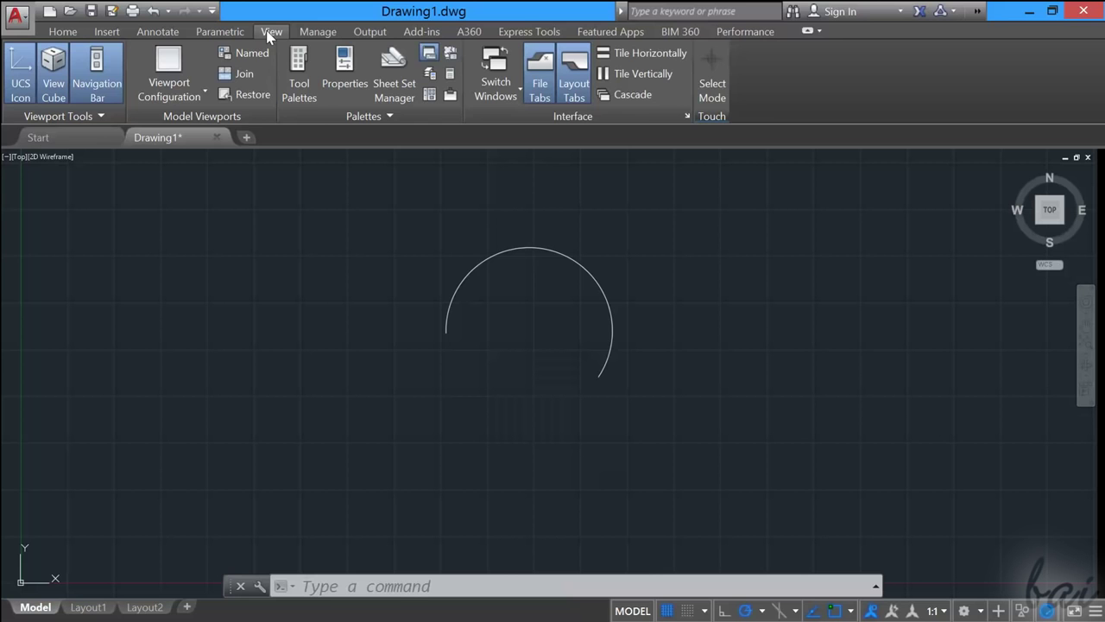
pyautogui.click(112, 79)
pyautogui.click(112, 80)
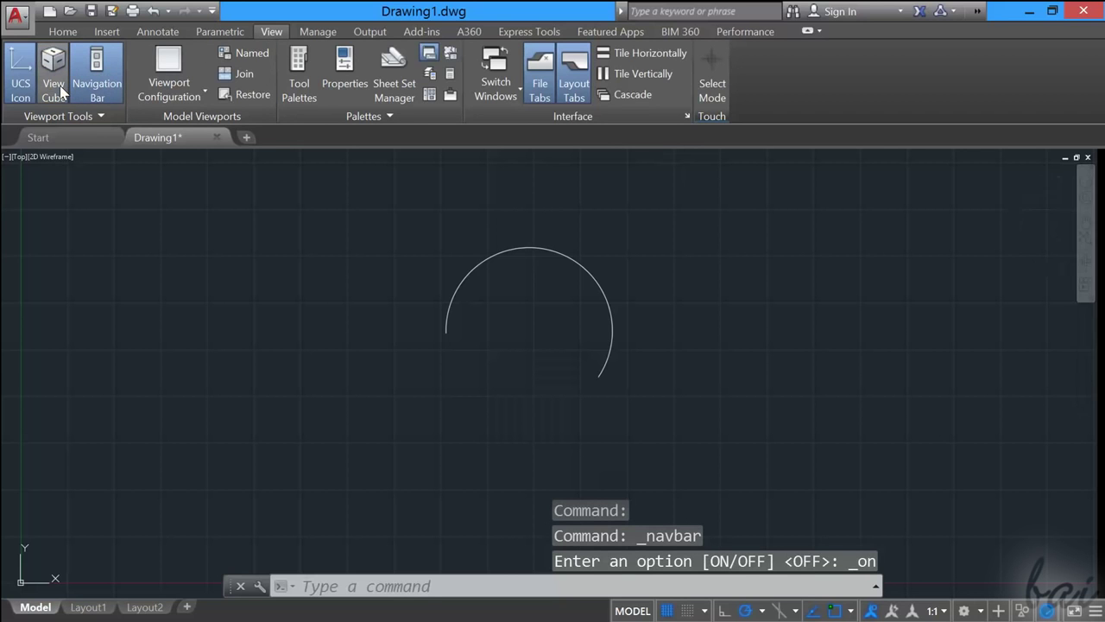
pyautogui.click(28, 93)
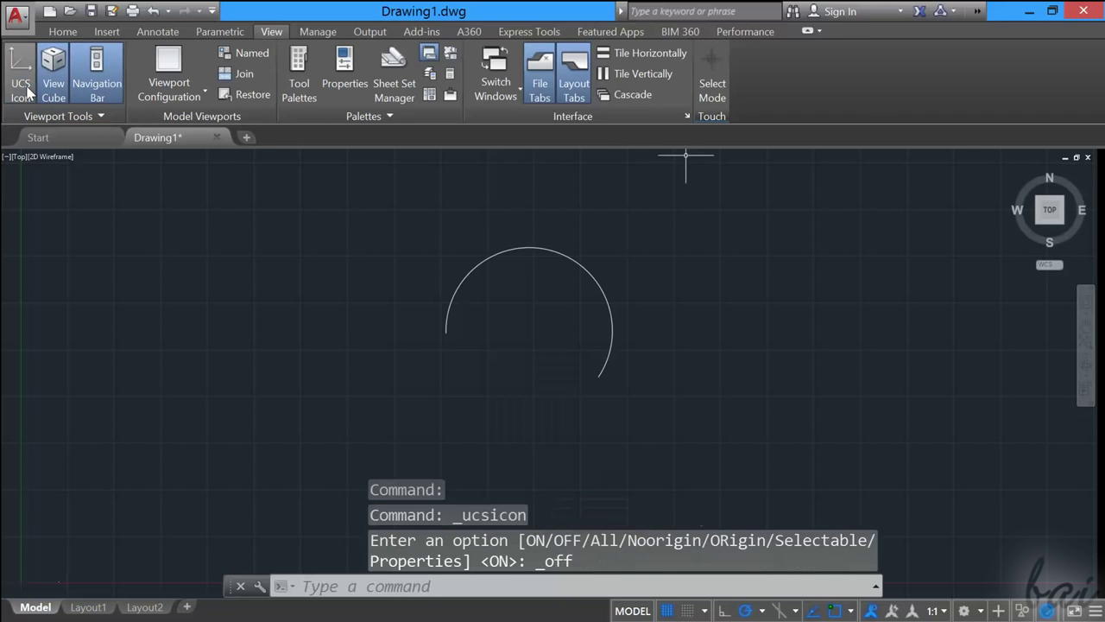
pyautogui.click(540, 86)
pyautogui.click(540, 87)
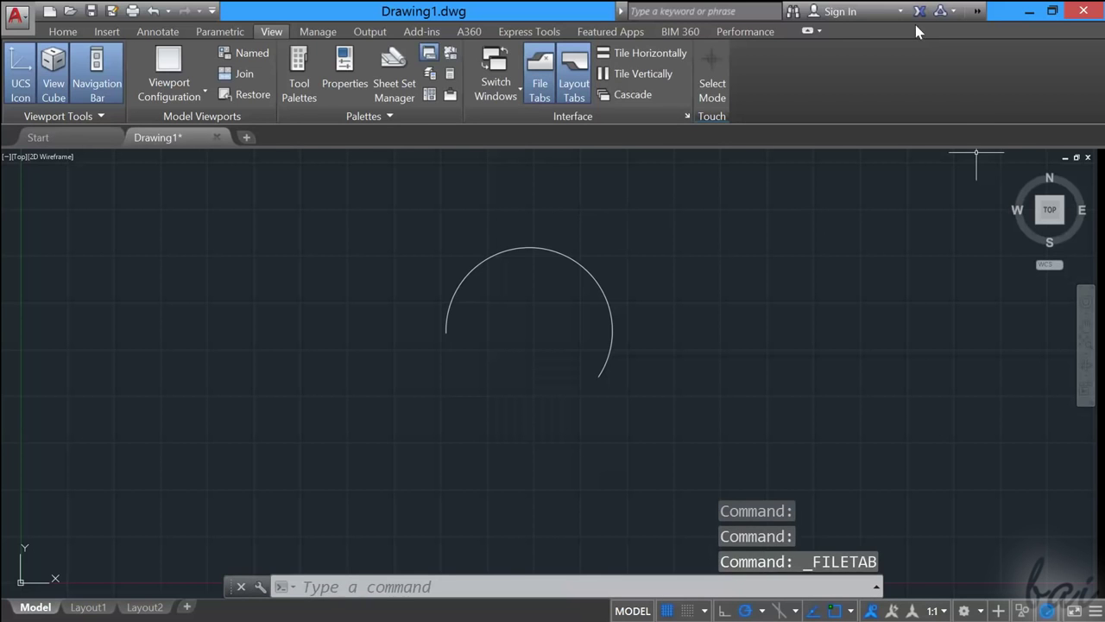
pyautogui.click(806, 32)
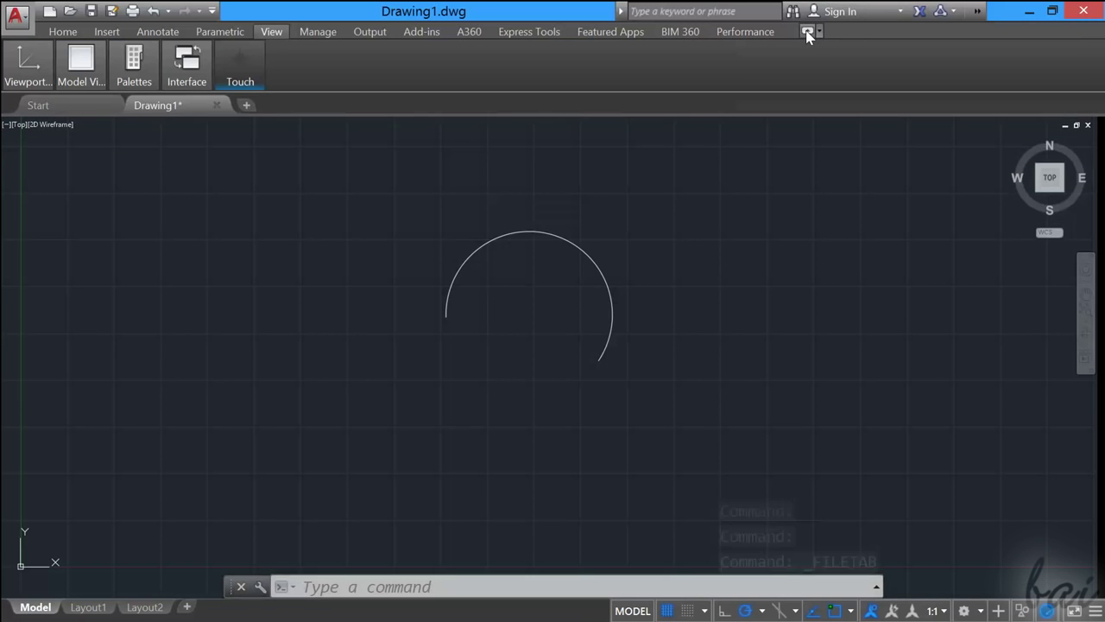
pyautogui.click(806, 32)
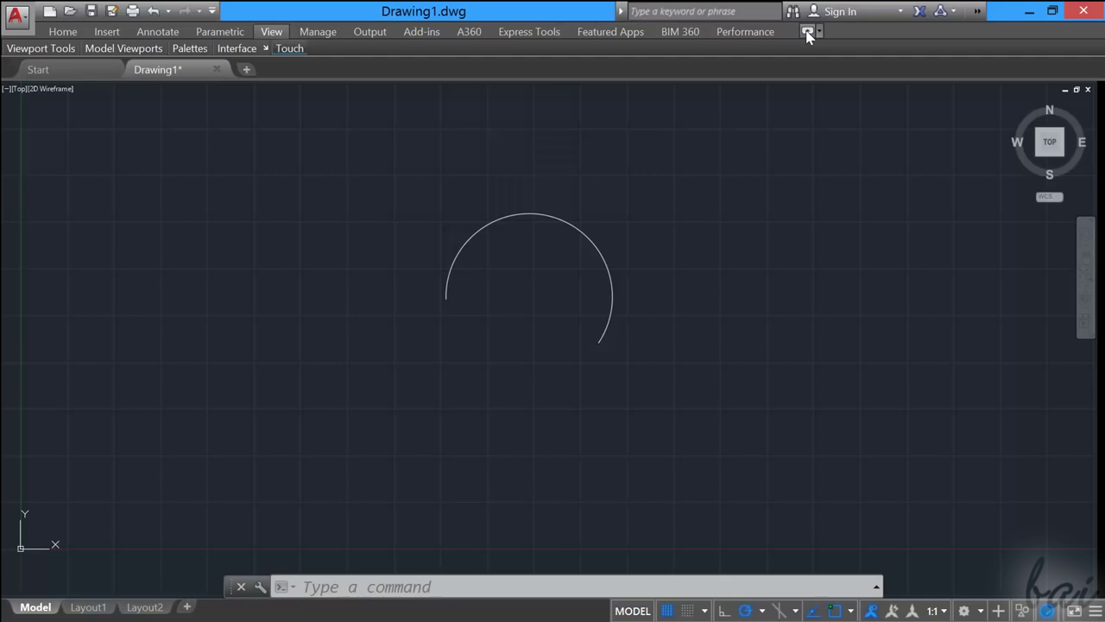
pyautogui.click(806, 32)
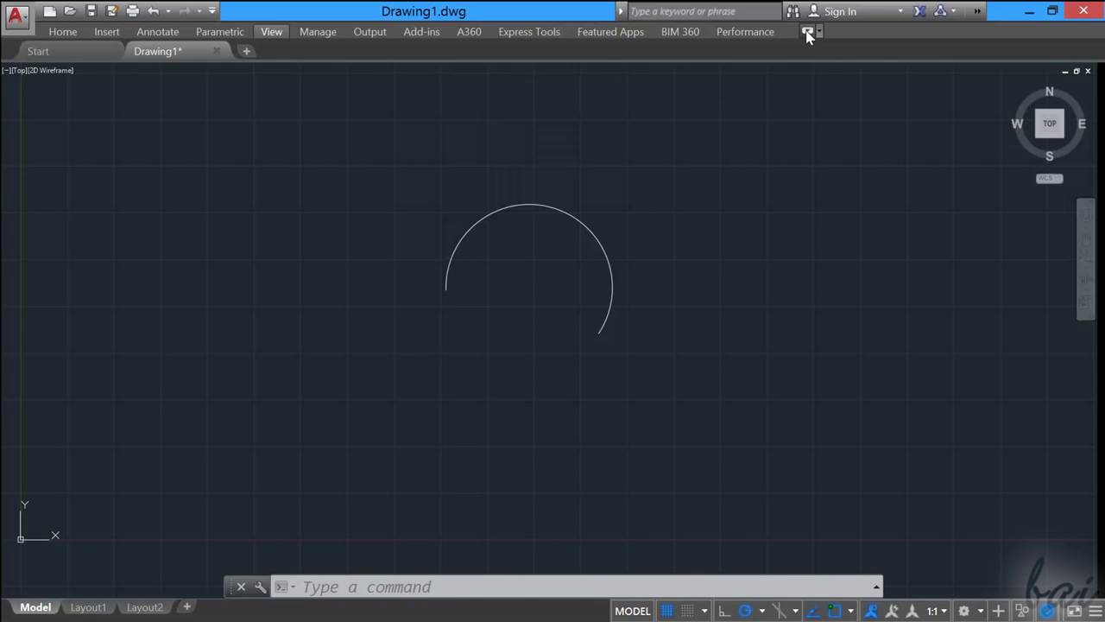
pyautogui.click(806, 32)
pyautogui.click(62, 32)
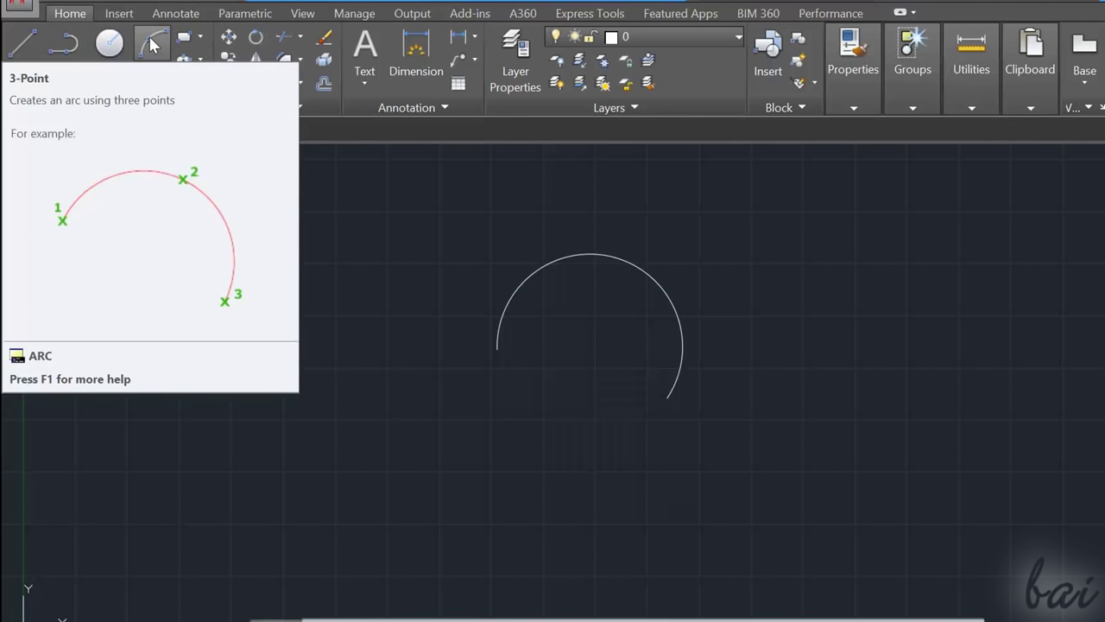
pyautogui.click(150, 75)
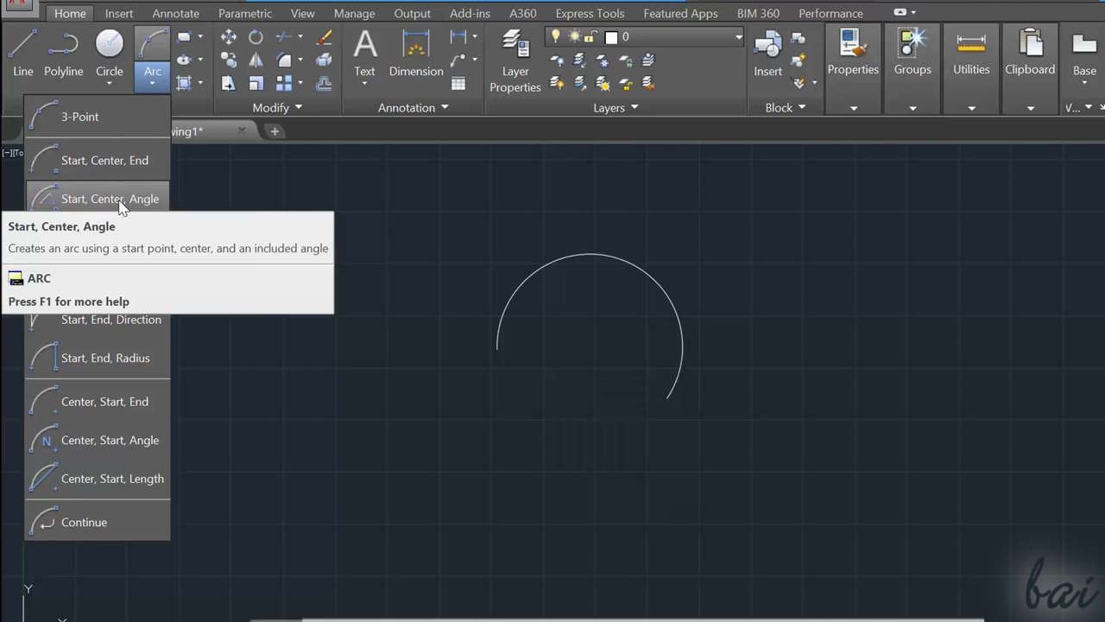
pyautogui.click(166, 84)
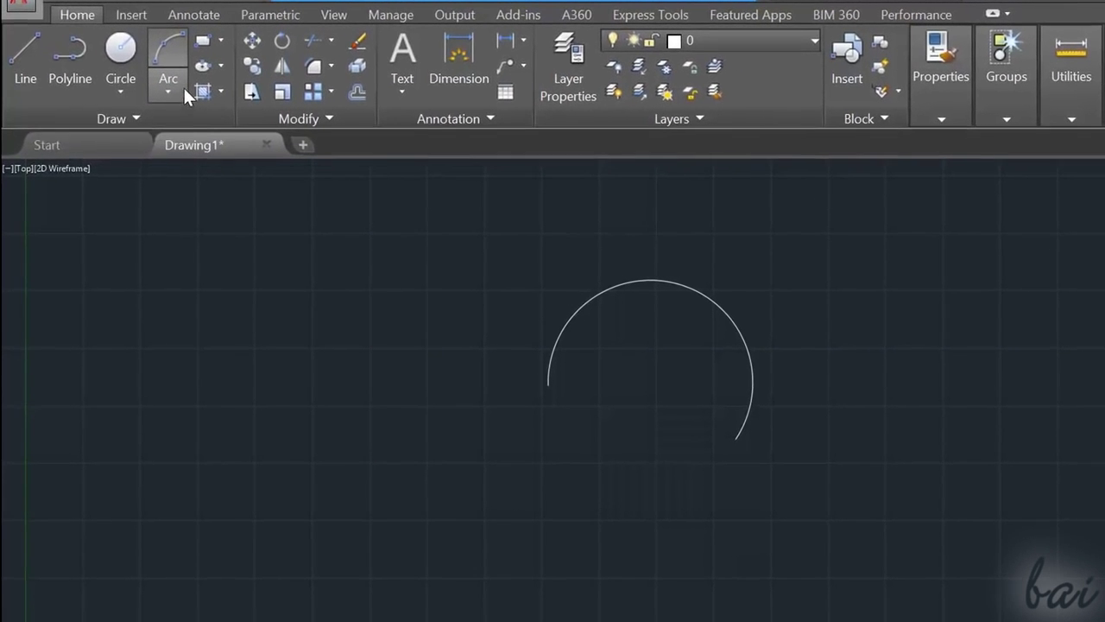
pyautogui.click(185, 89)
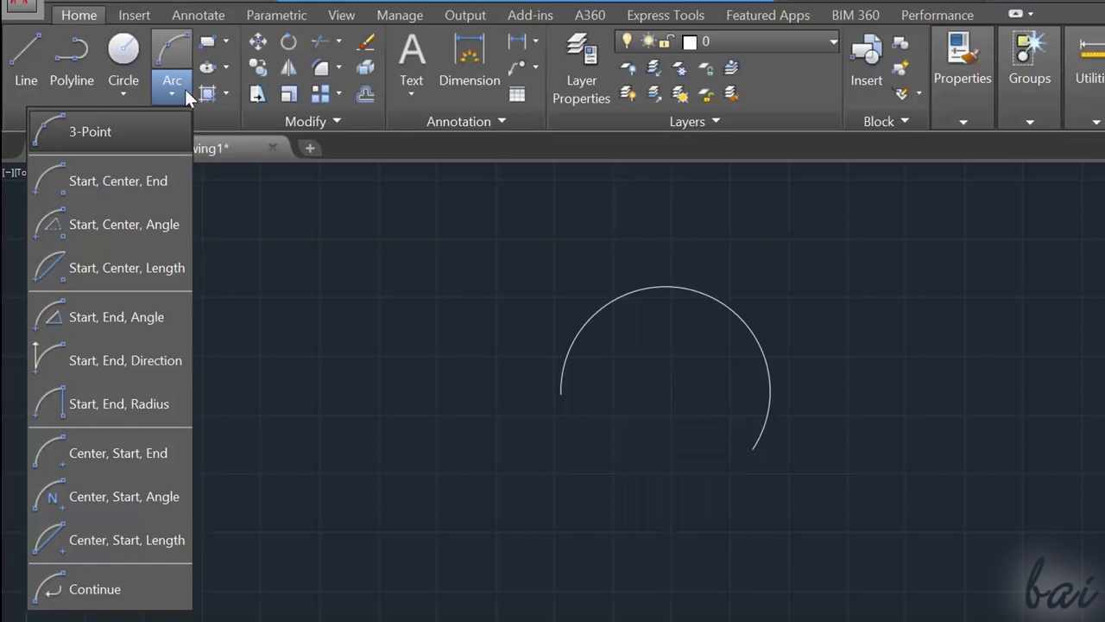
pyautogui.click(185, 89)
pyautogui.click(182, 95)
pyautogui.click(185, 97)
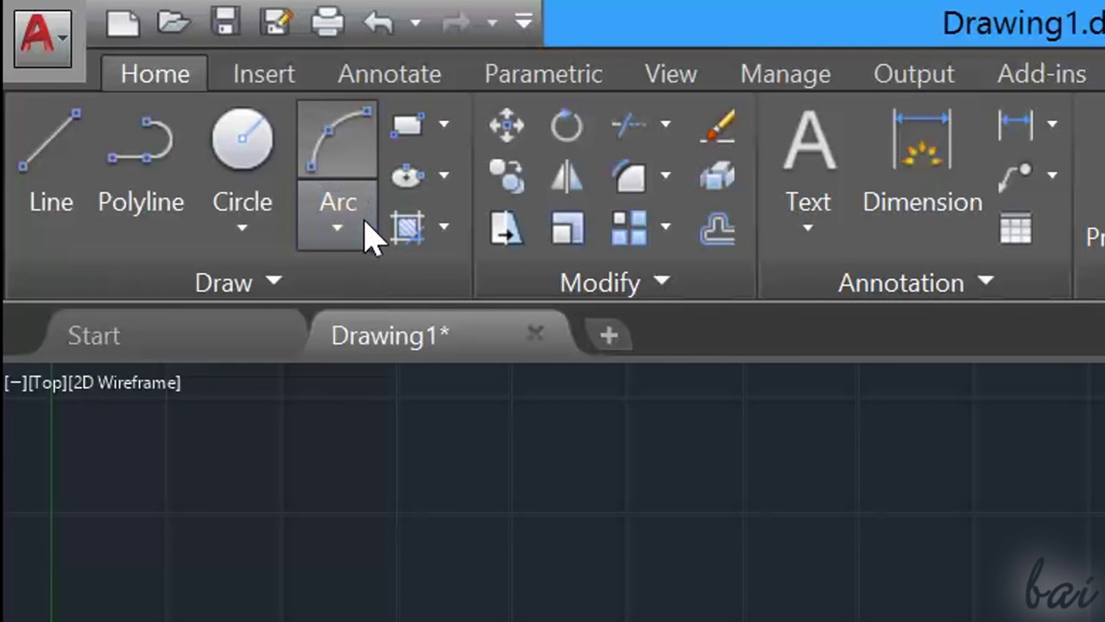
pyautogui.click(364, 221)
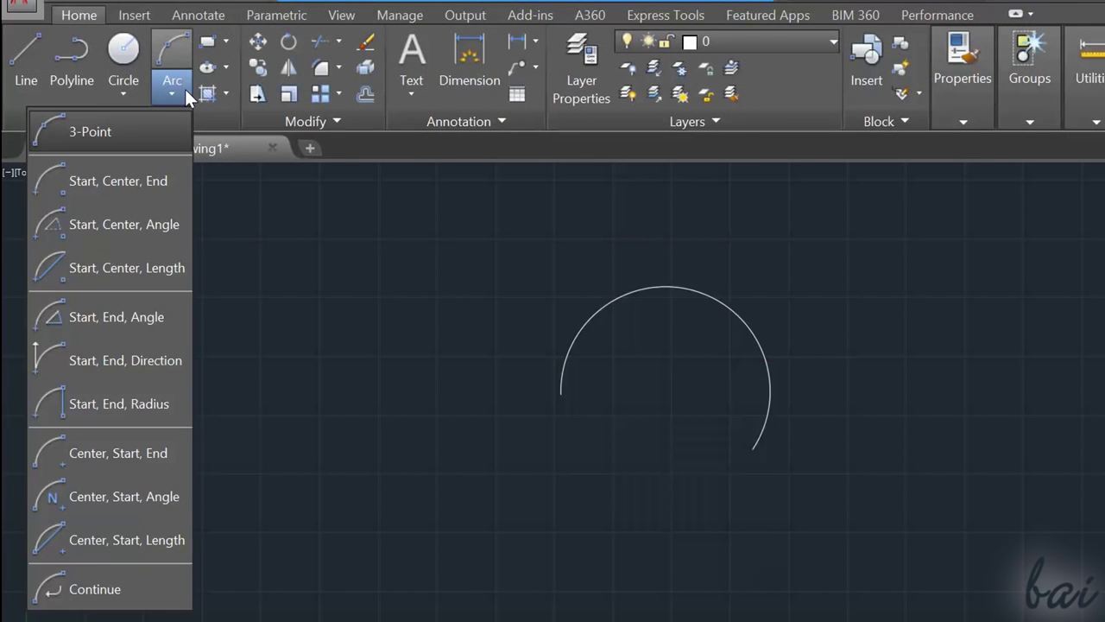
pyautogui.click(185, 89)
pyautogui.click(185, 89)
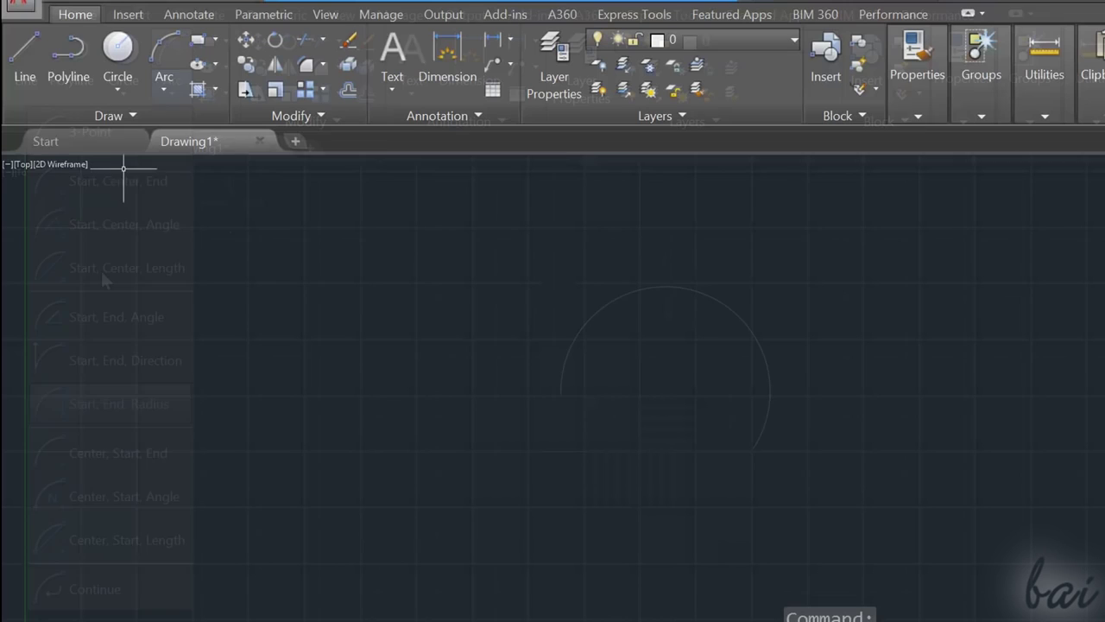
# - Draw five connected line segments closing the triangular outline, then end the LINE command
pyautogui.click(25, 49)
pyautogui.click(541, 315)
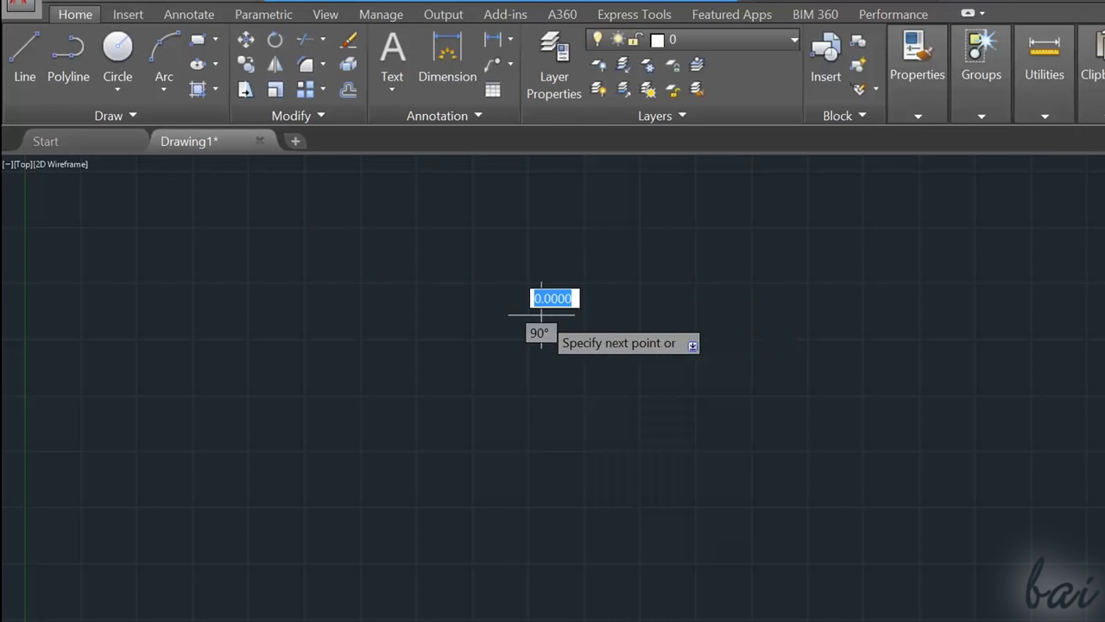
pyautogui.click(752, 254)
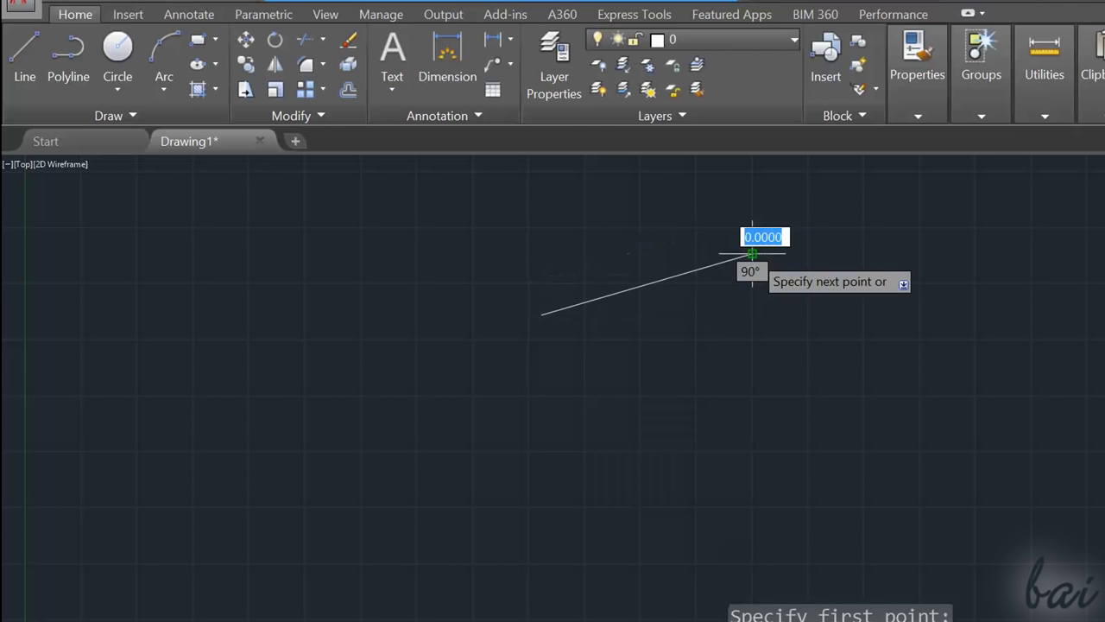
pyautogui.click(886, 327)
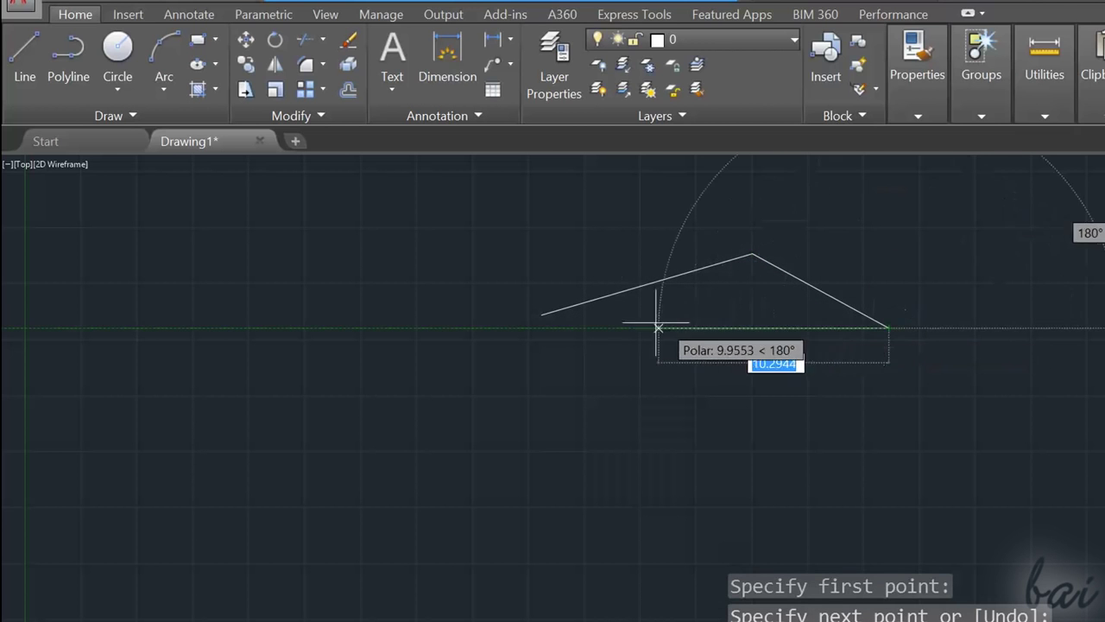
pyautogui.click(512, 327)
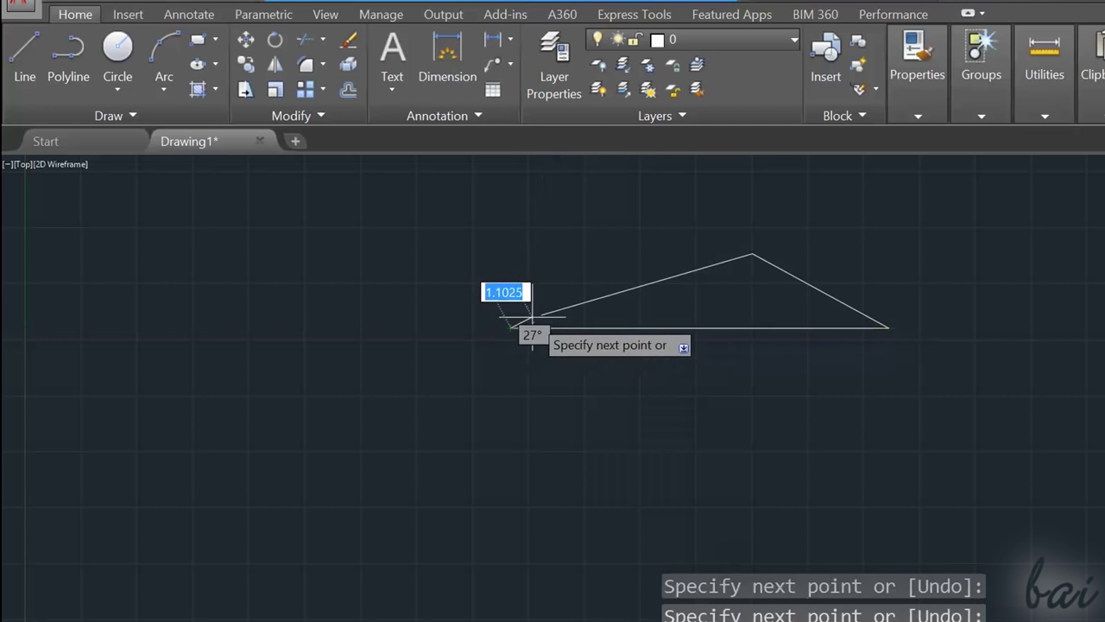
pyautogui.click(541, 315)
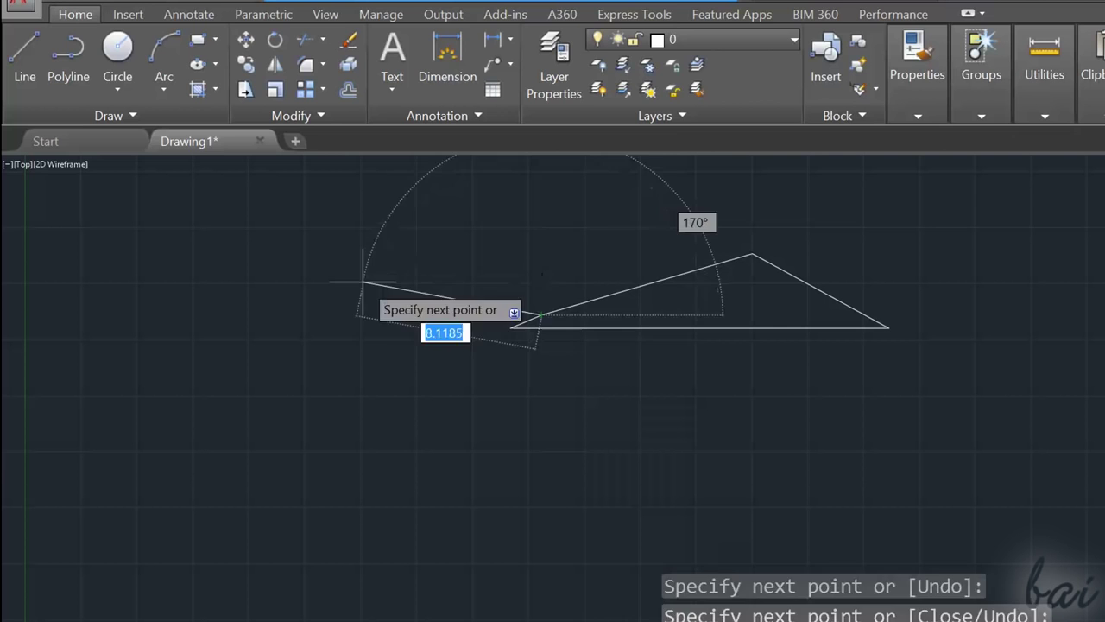
pyautogui.press('Return')
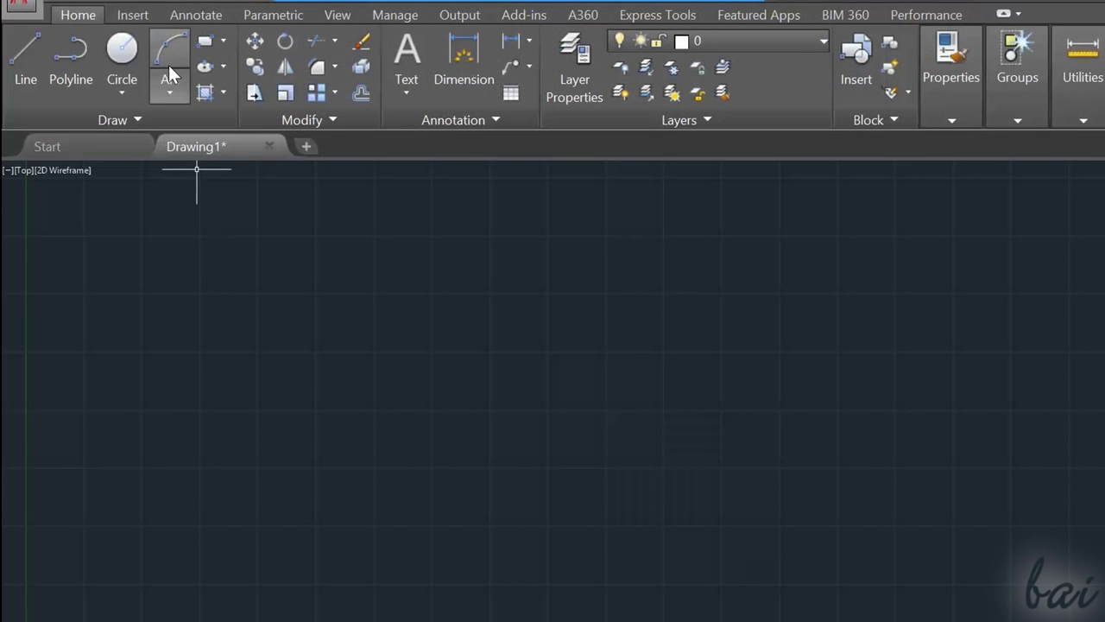
# - Draw an arc using the Start, Center, End method
pyautogui.click(174, 89)
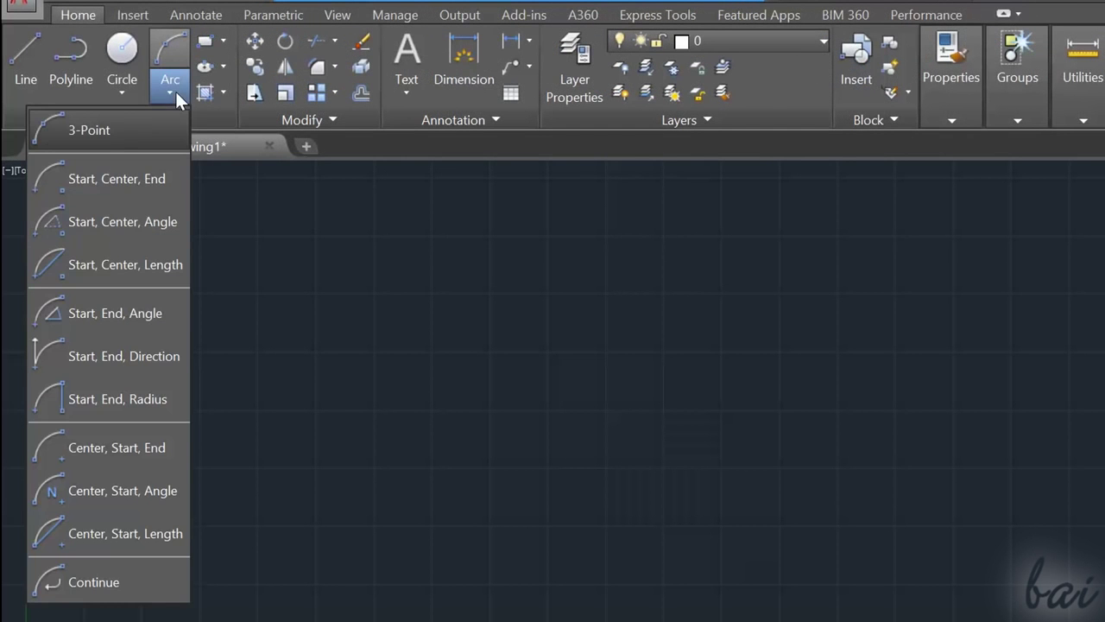
pyautogui.click(123, 188)
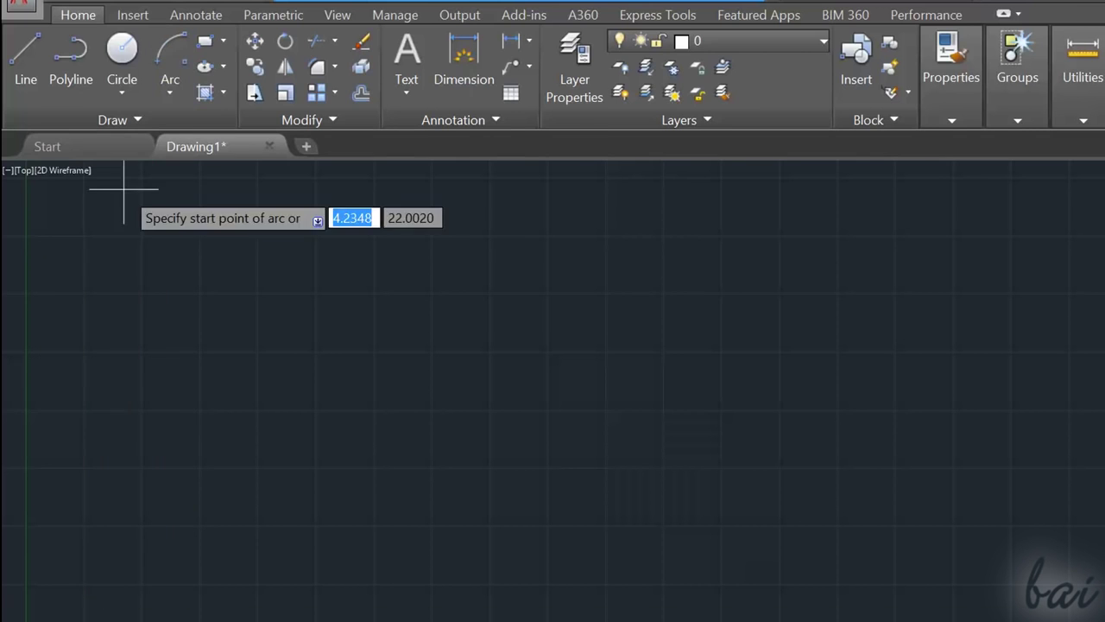
pyautogui.click(565, 345)
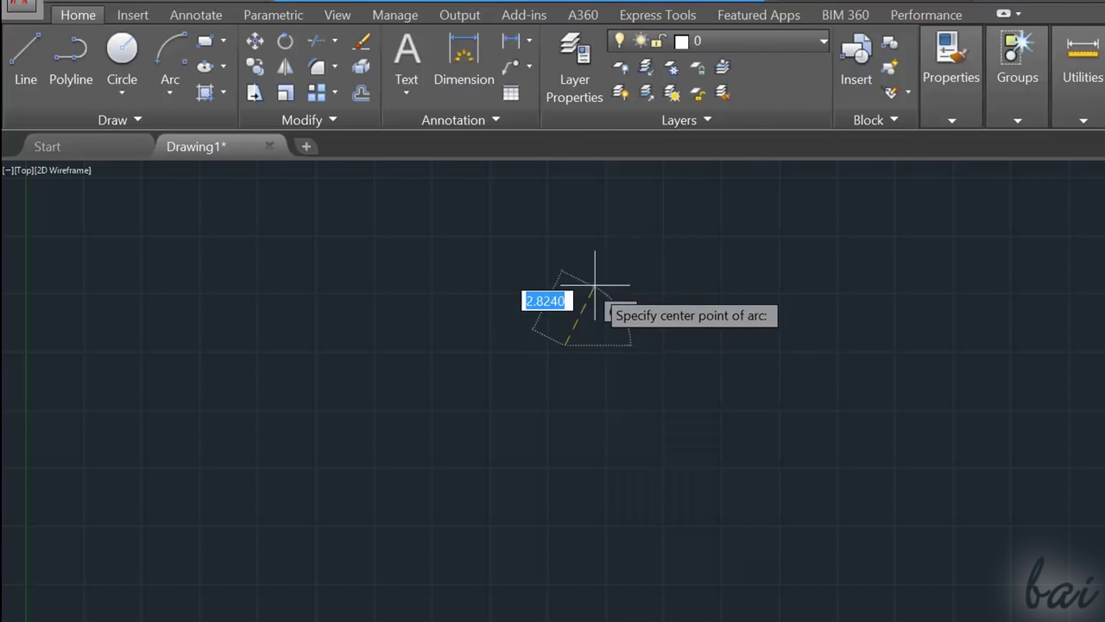
pyautogui.click(618, 233)
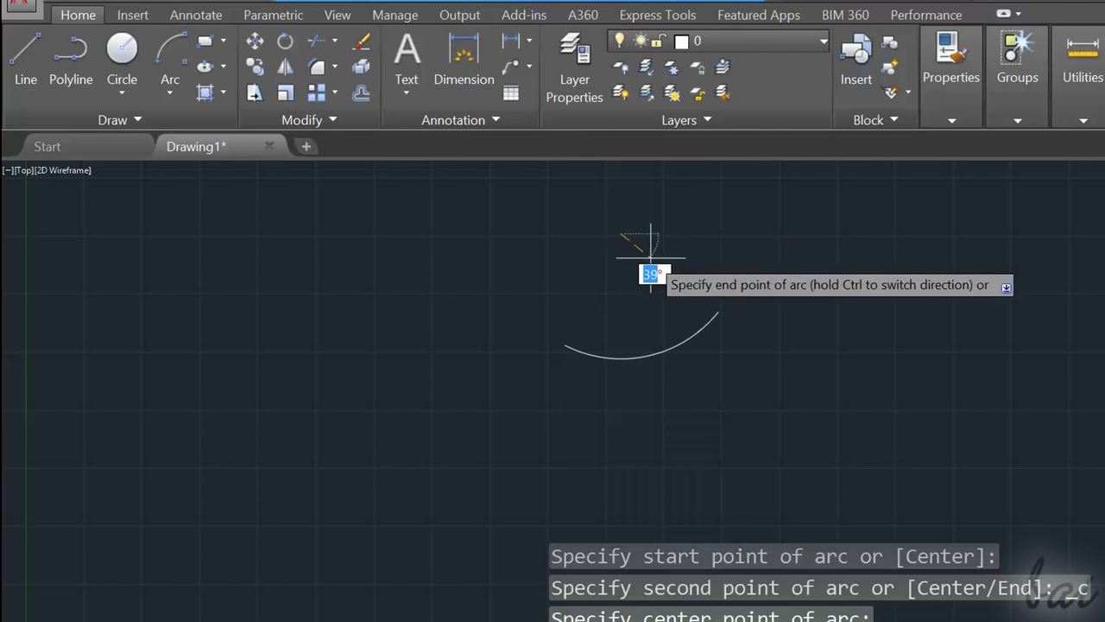
pyautogui.click(725, 293)
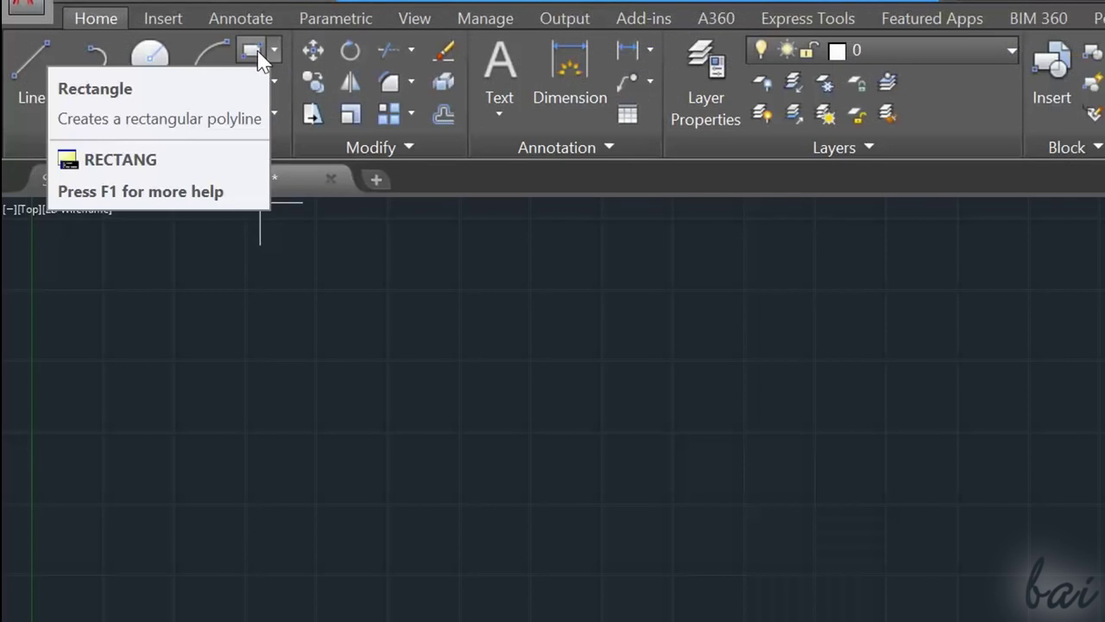
# - Draw a rectangle from two opposite corners
pyautogui.click(257, 55)
pyautogui.click(419, 269)
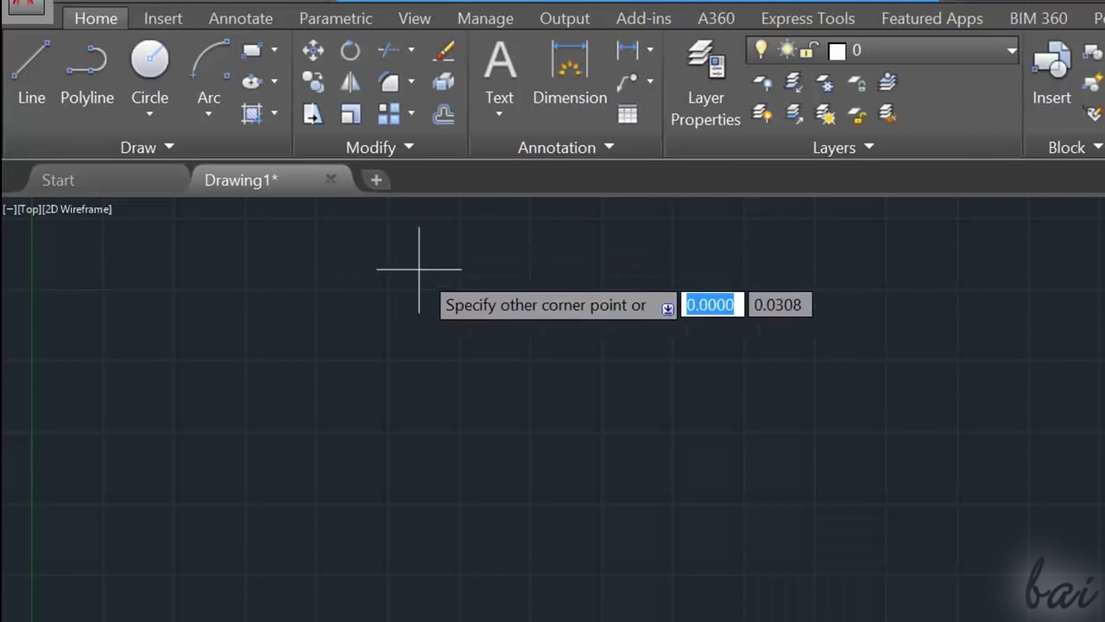
pyautogui.click(768, 442)
# - Draw an inscribed five-sided polygon from its centre and radius
pyautogui.click(274, 50)
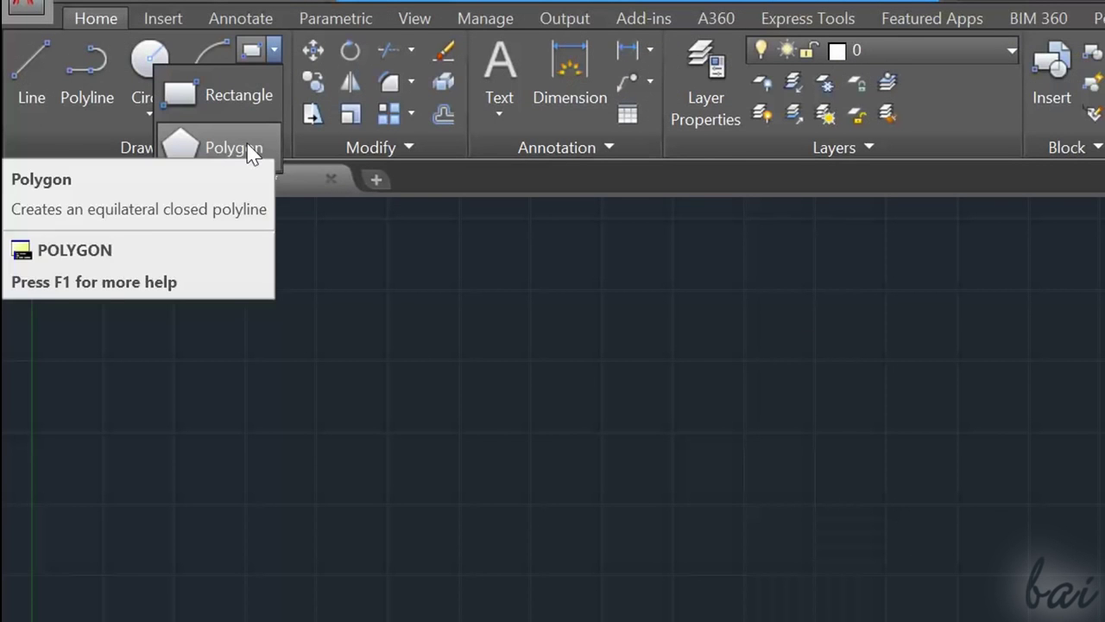
pyautogui.click(248, 151)
pyautogui.click(539, 405)
pyautogui.press('Return')
pyautogui.click(686, 364)
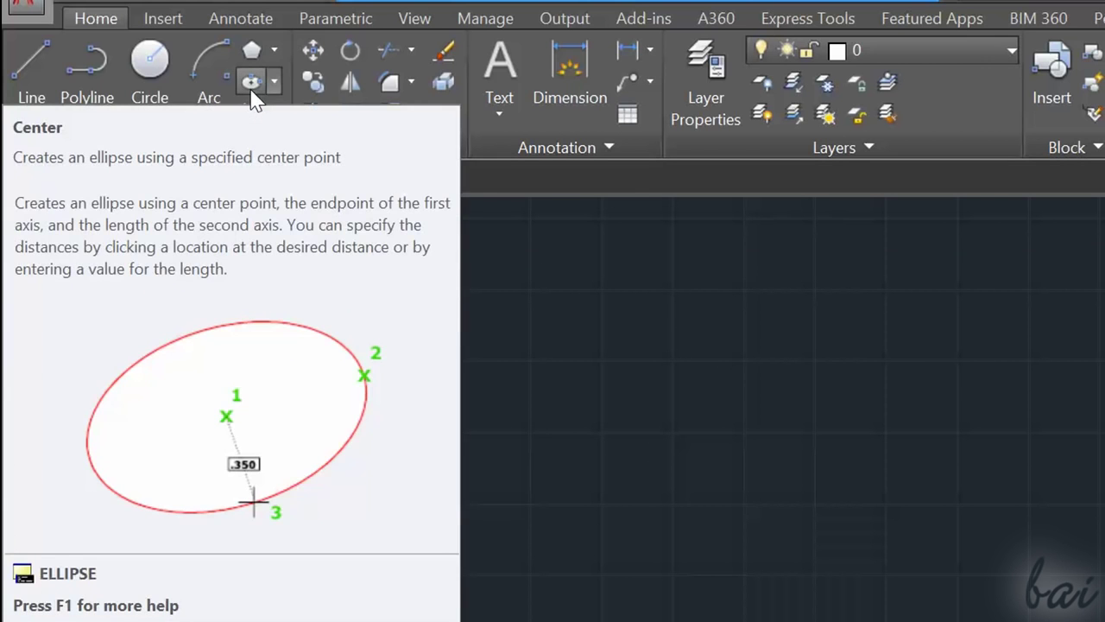
# - Begin a centre-based ellipse by placing its centre and first axis end
pyautogui.click(251, 82)
pyautogui.click(528, 345)
pyautogui.click(621, 345)
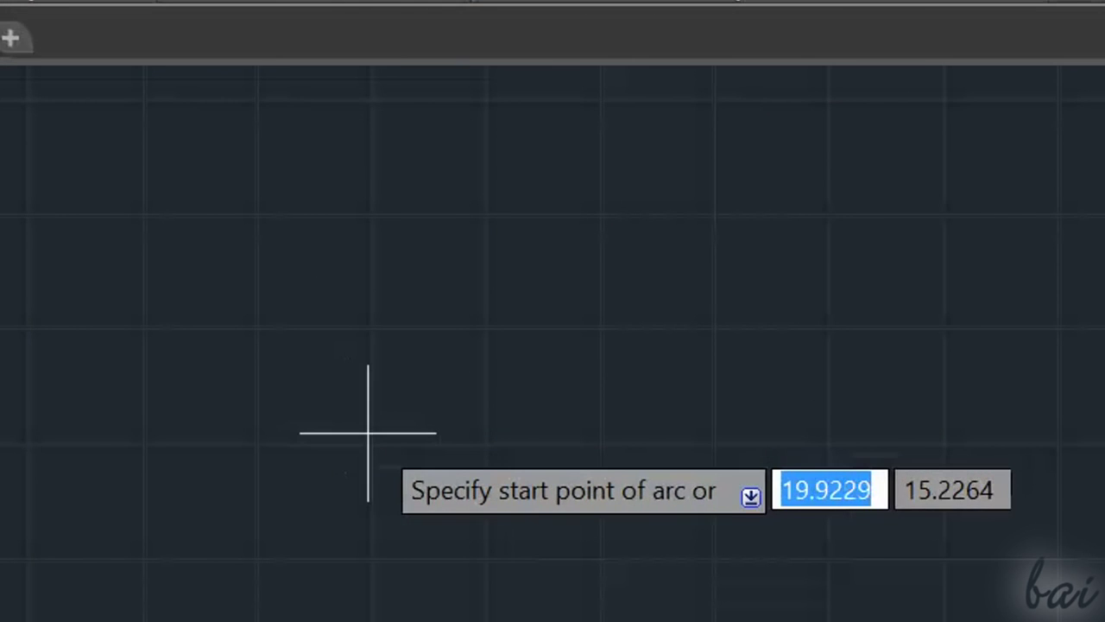
# - Complete a semicircular three-point arc
pyautogui.click(368, 432)
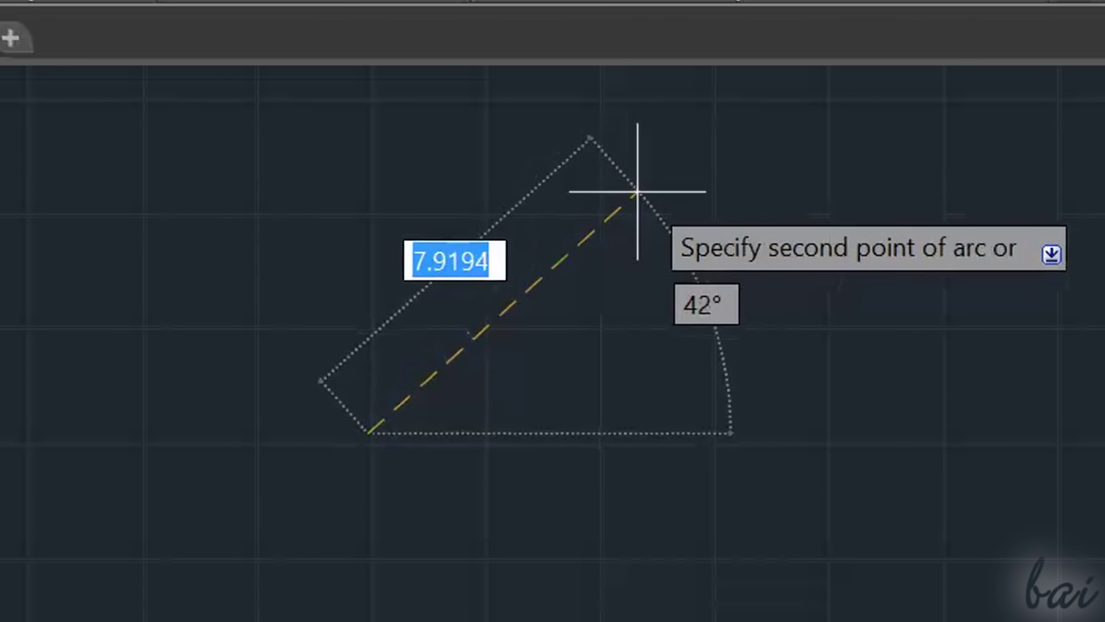
pyautogui.click(673, 262)
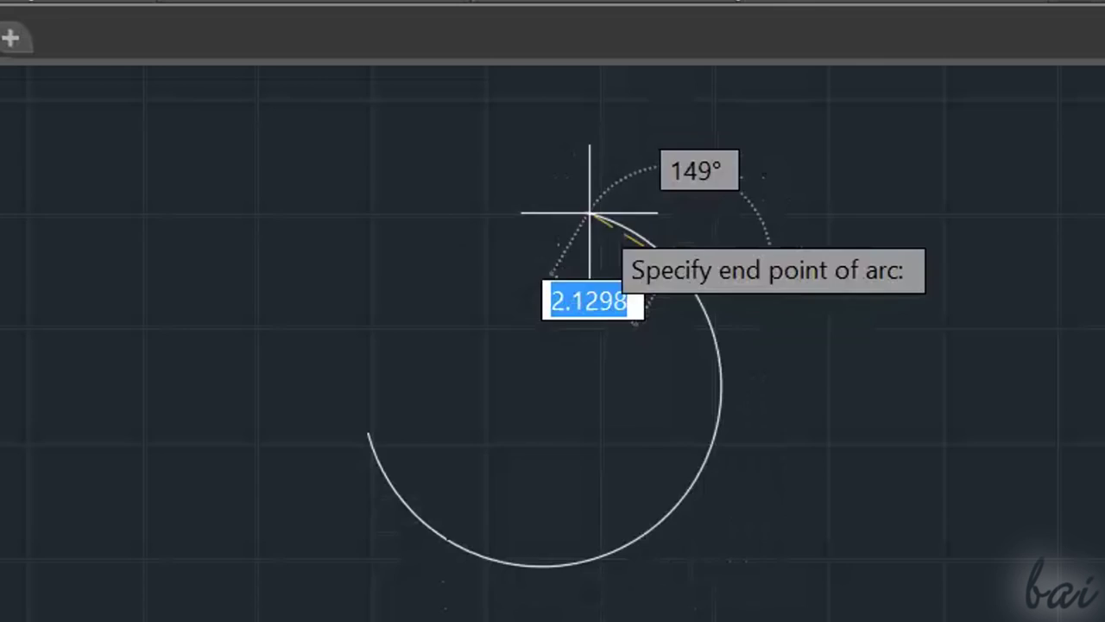
pyautogui.click(773, 423)
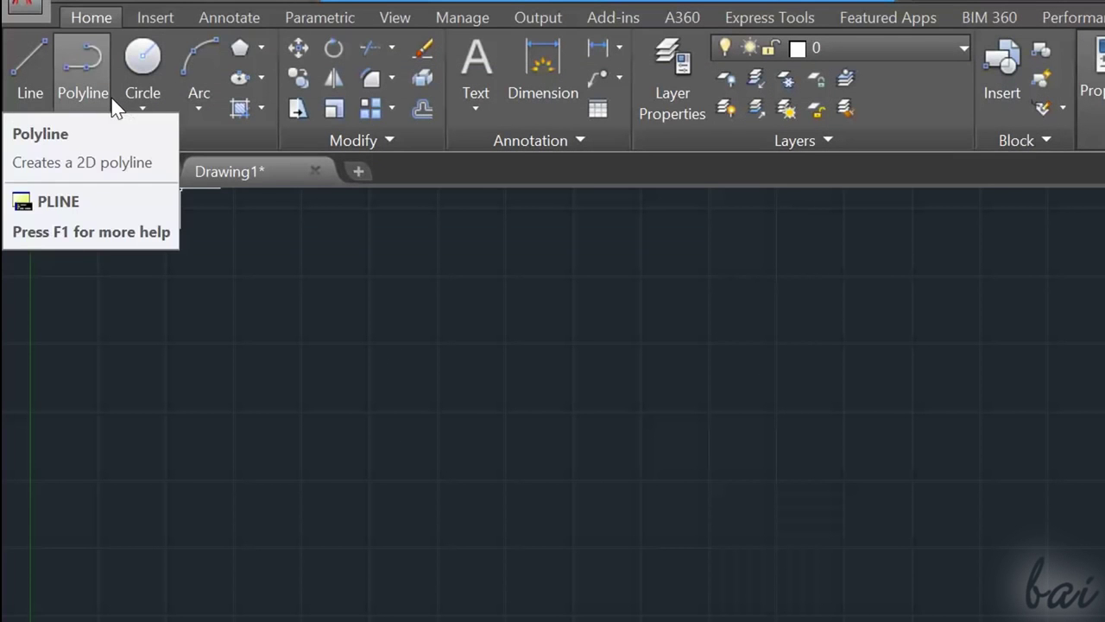
# - Start a polyline and draw its first segment
pyautogui.click(110, 96)
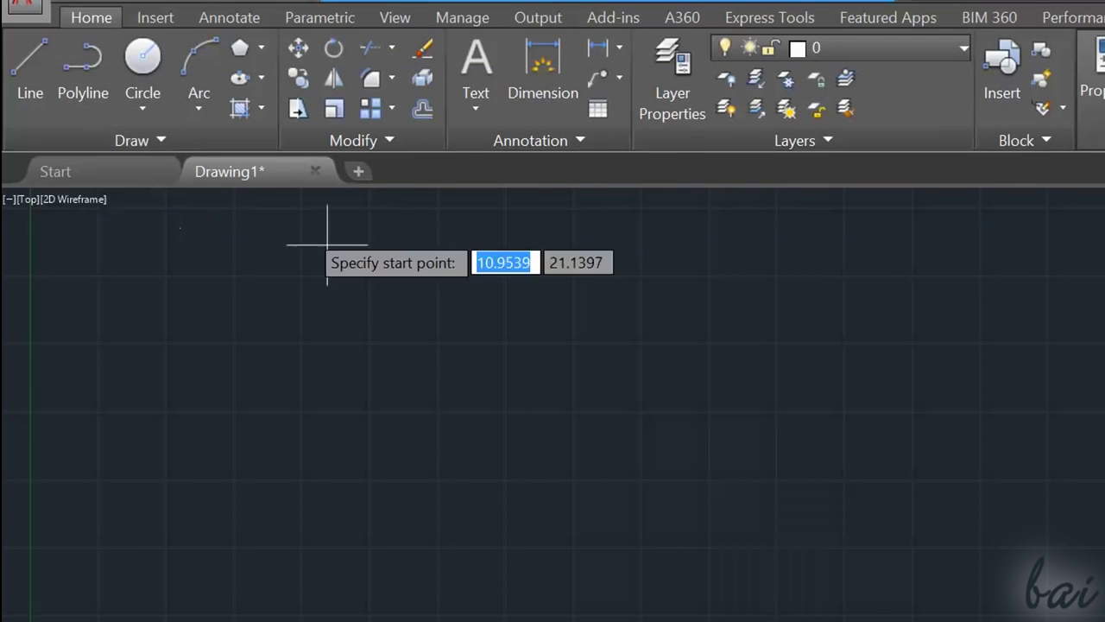
pyautogui.click(559, 372)
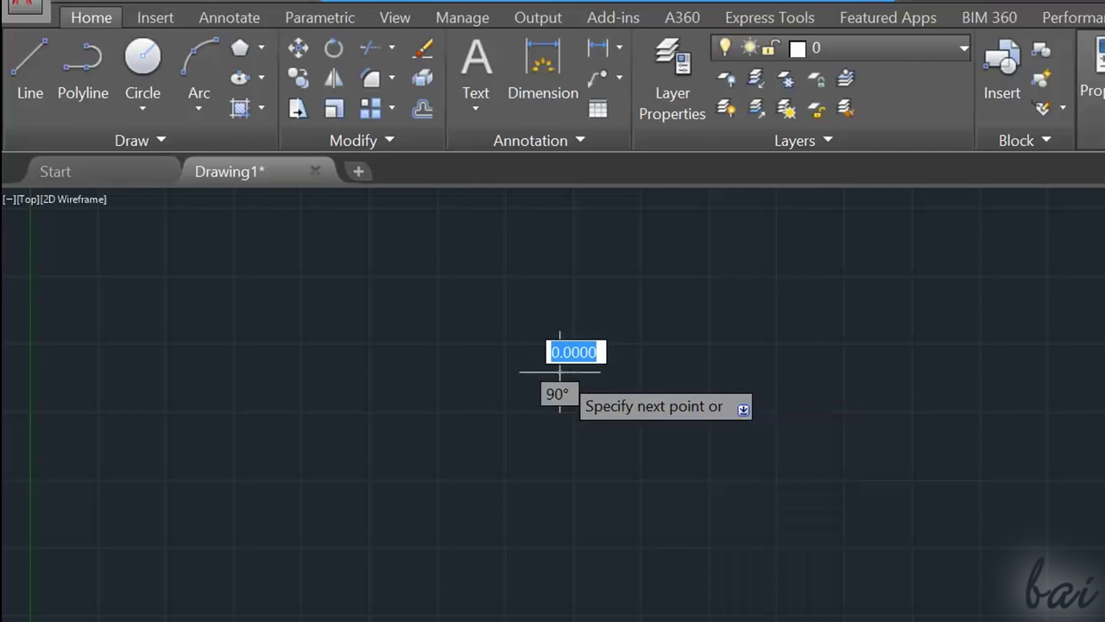
pyautogui.click(700, 284)
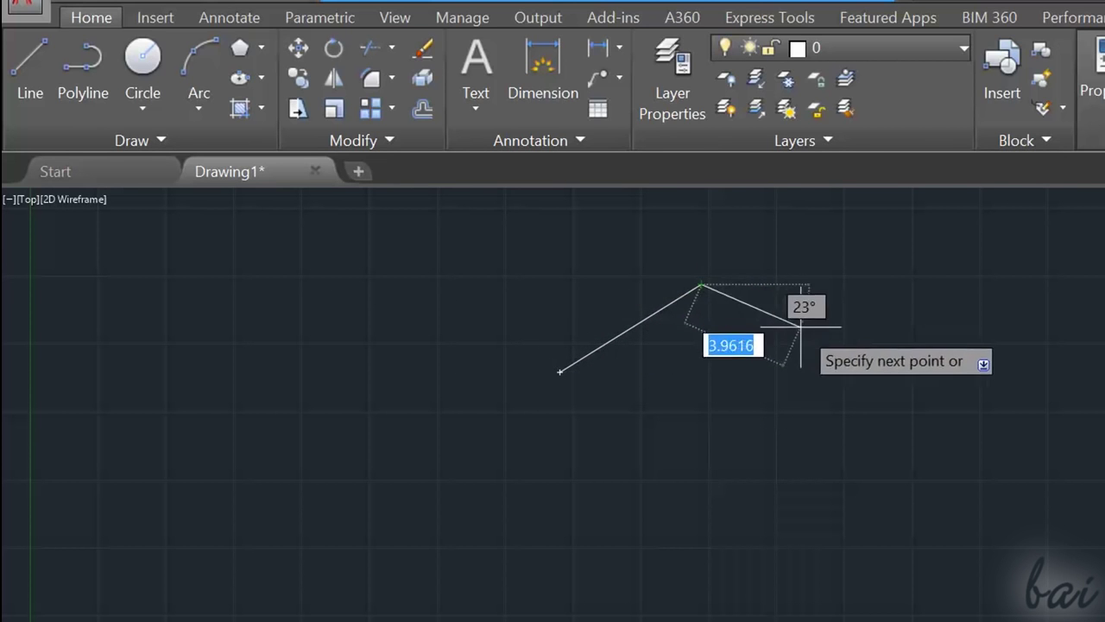
# - Draw another 3-Point arc, repeat the arc command, then end drawing, leaving the closed quadrilateral
pyautogui.click(199, 108)
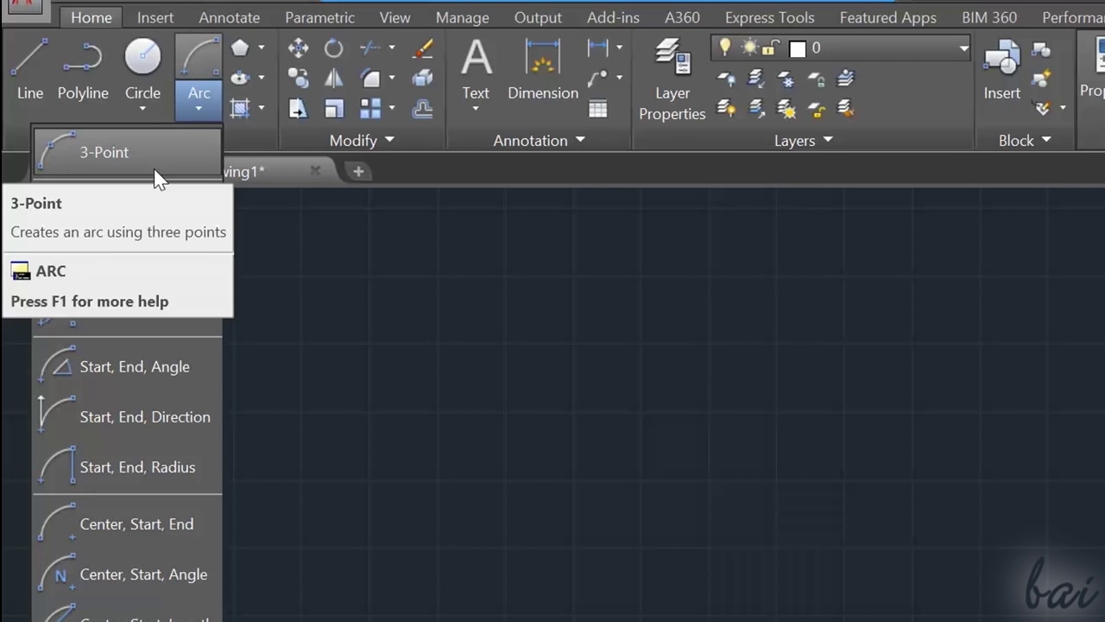
pyautogui.click(155, 169)
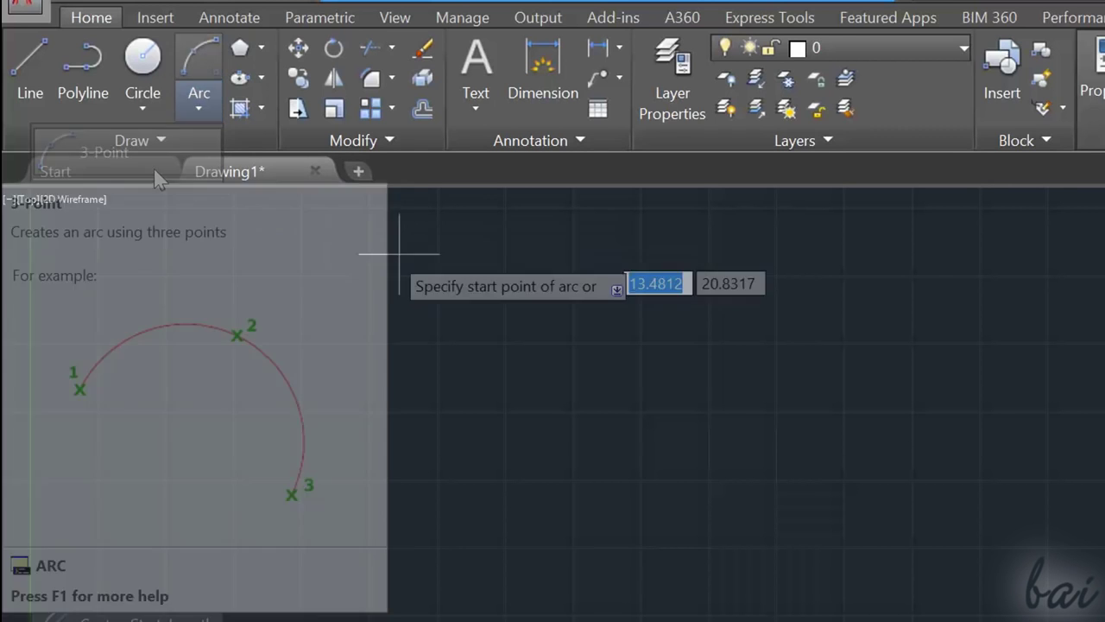
pyautogui.click(570, 404)
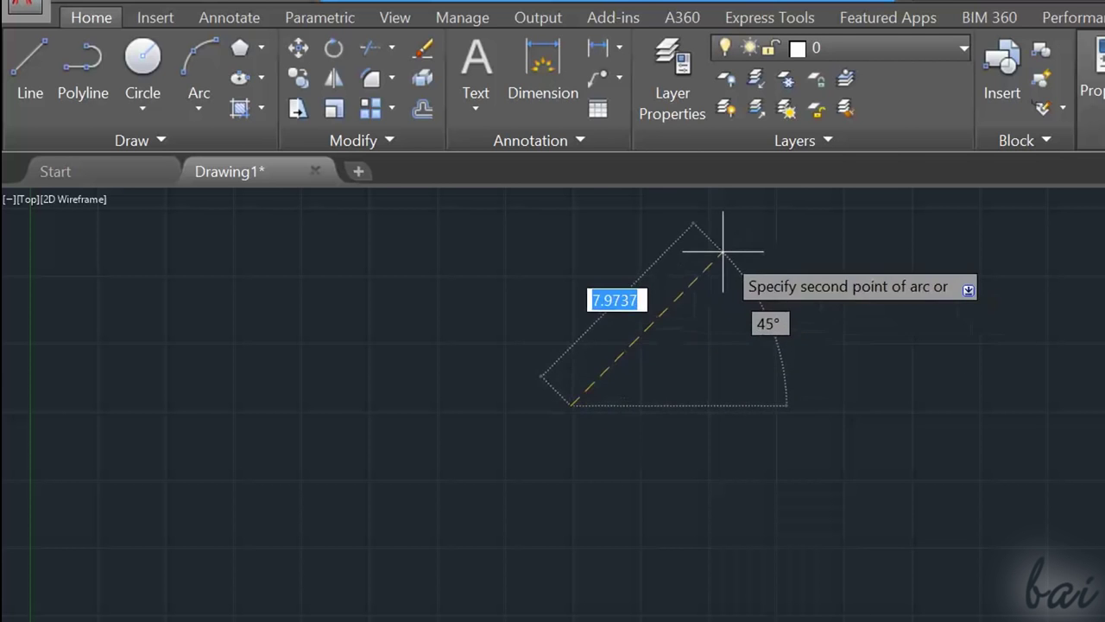
pyautogui.click(747, 307)
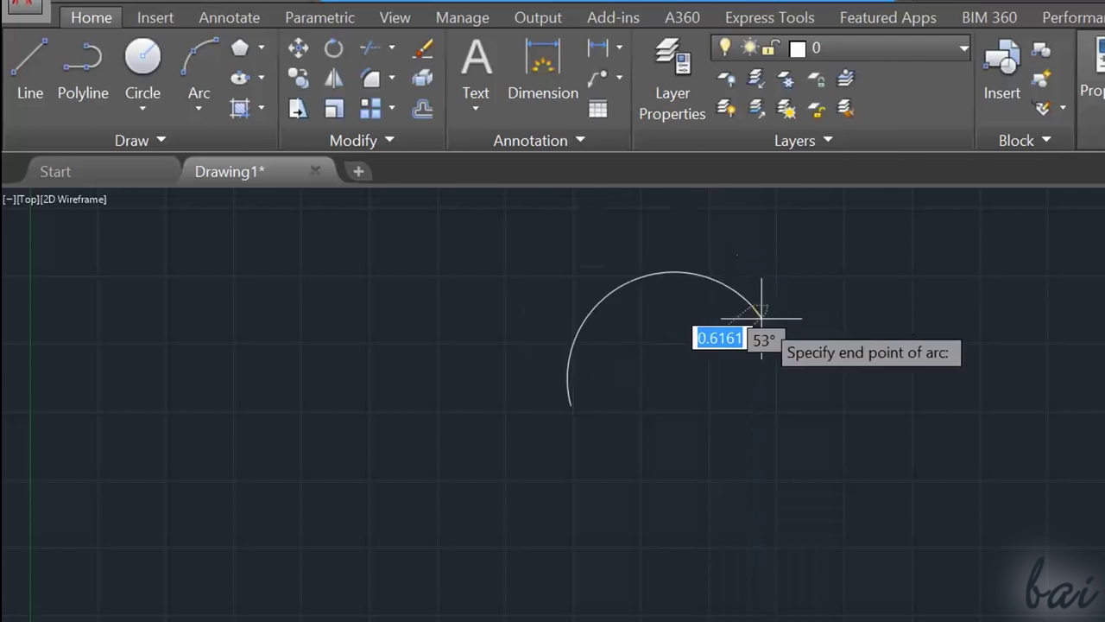
pyautogui.click(810, 399)
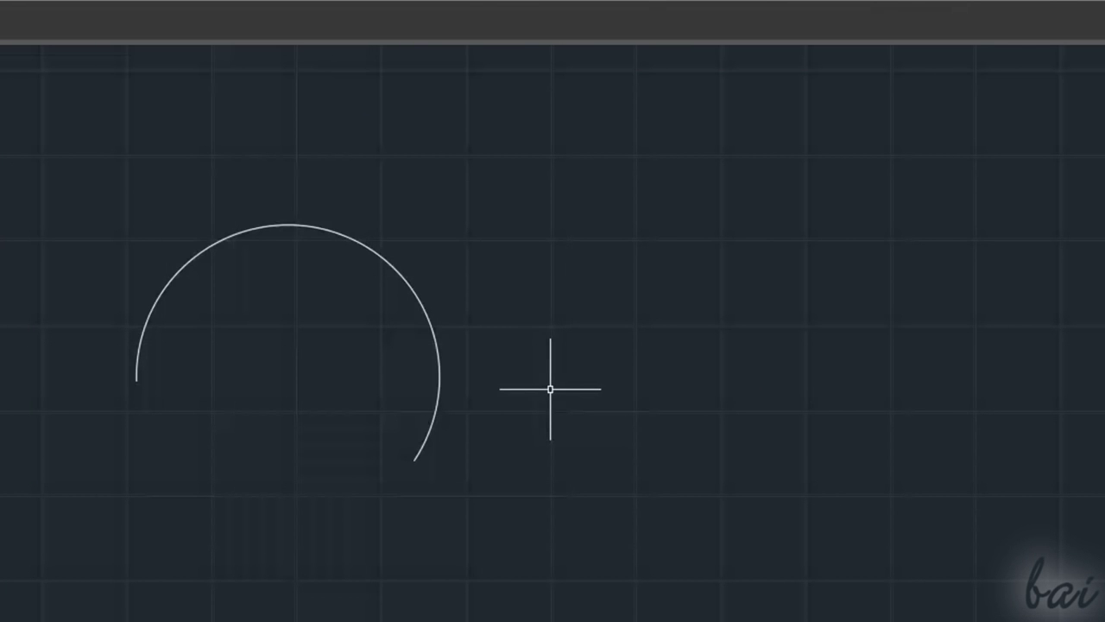
pyautogui.press('space')
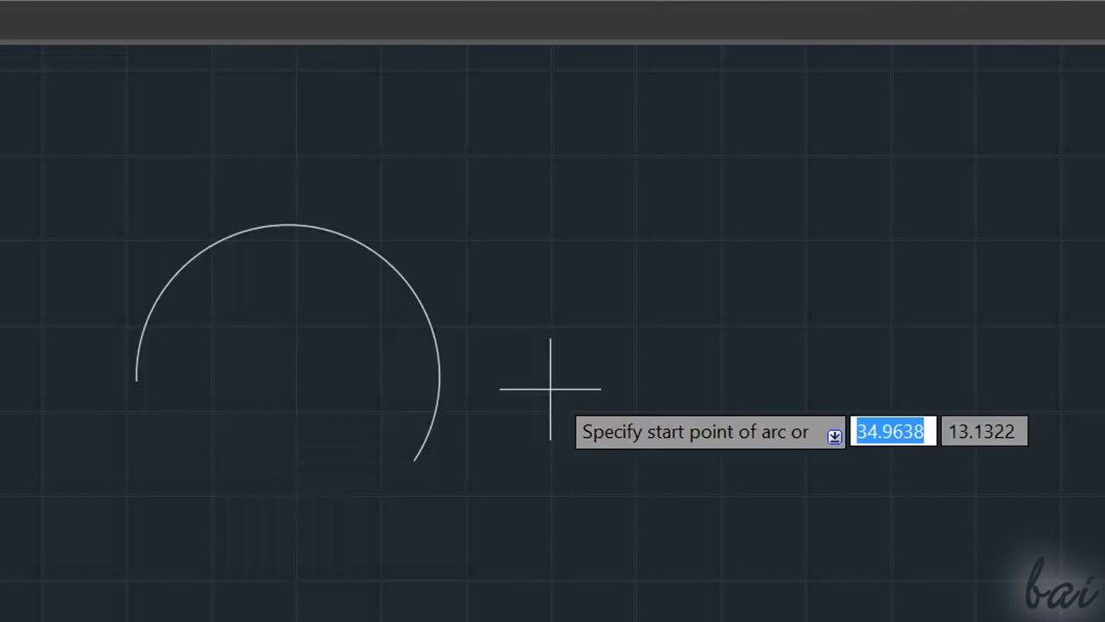
pyautogui.click(615, 269)
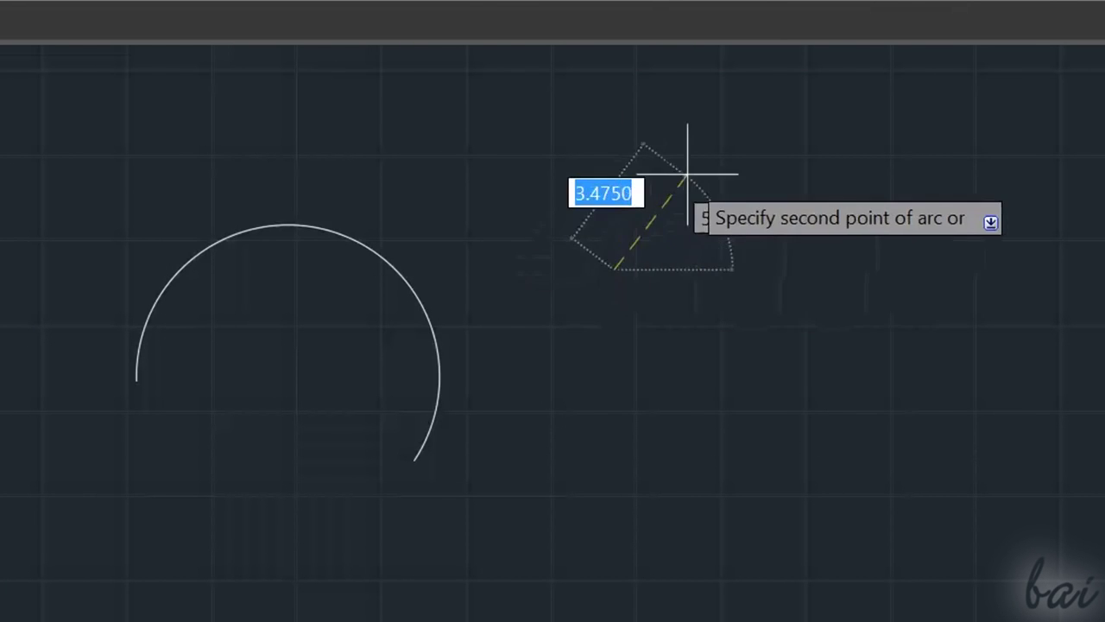
pyautogui.click(744, 196)
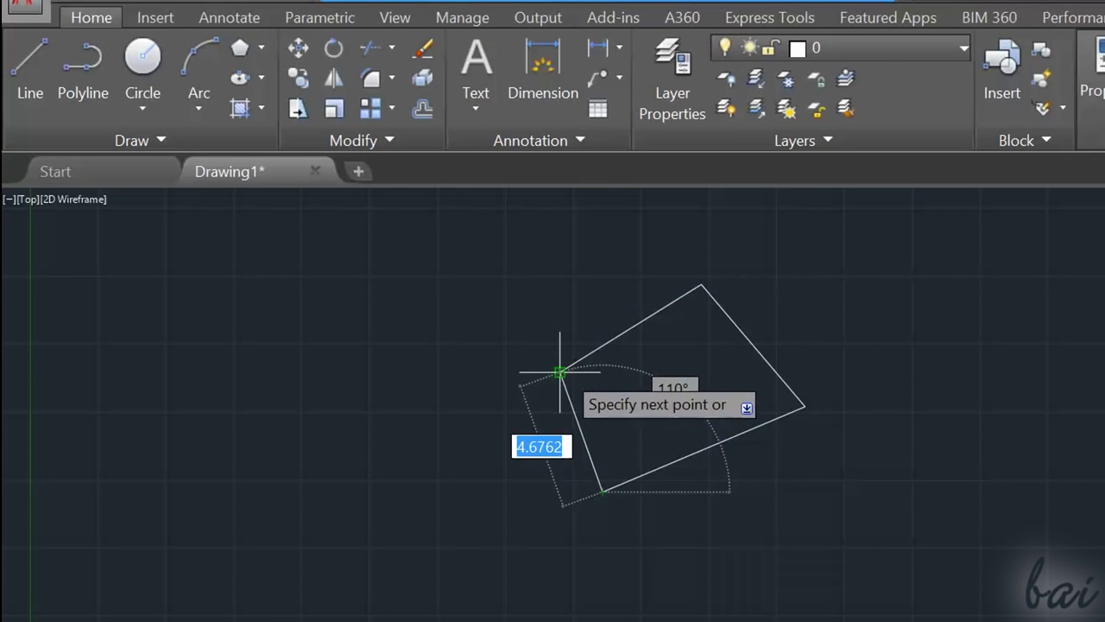
pyautogui.press('Return')
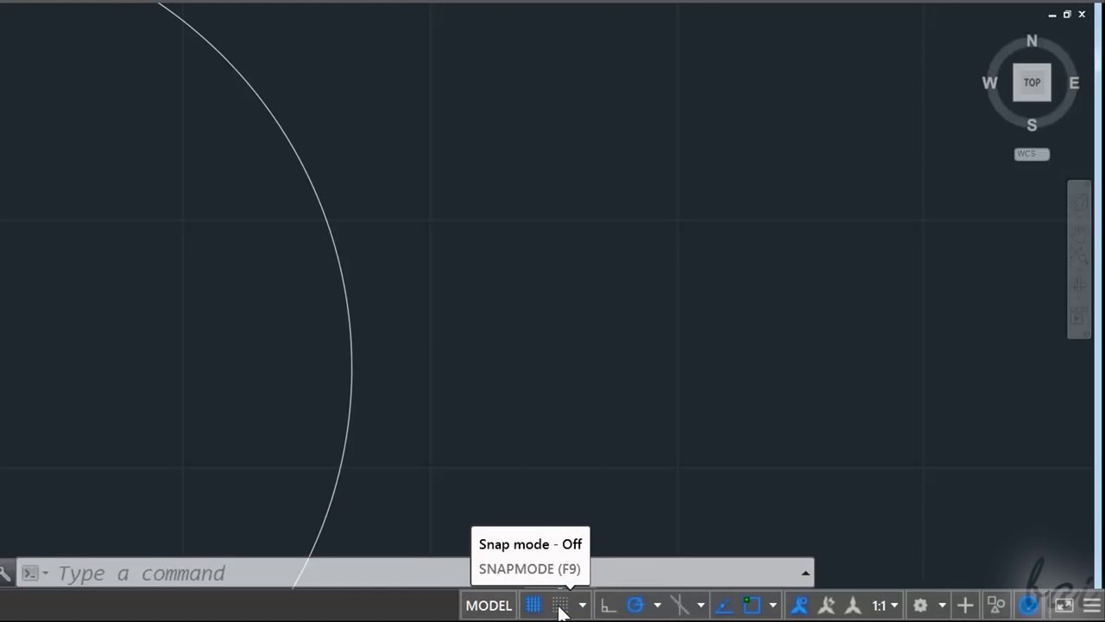
# - Turn on Snap Mode and draw a grid-snapped line
pyautogui.click(560, 606)
pyautogui.write('l')
pyautogui.press('Return')
pyautogui.click(429, 122)
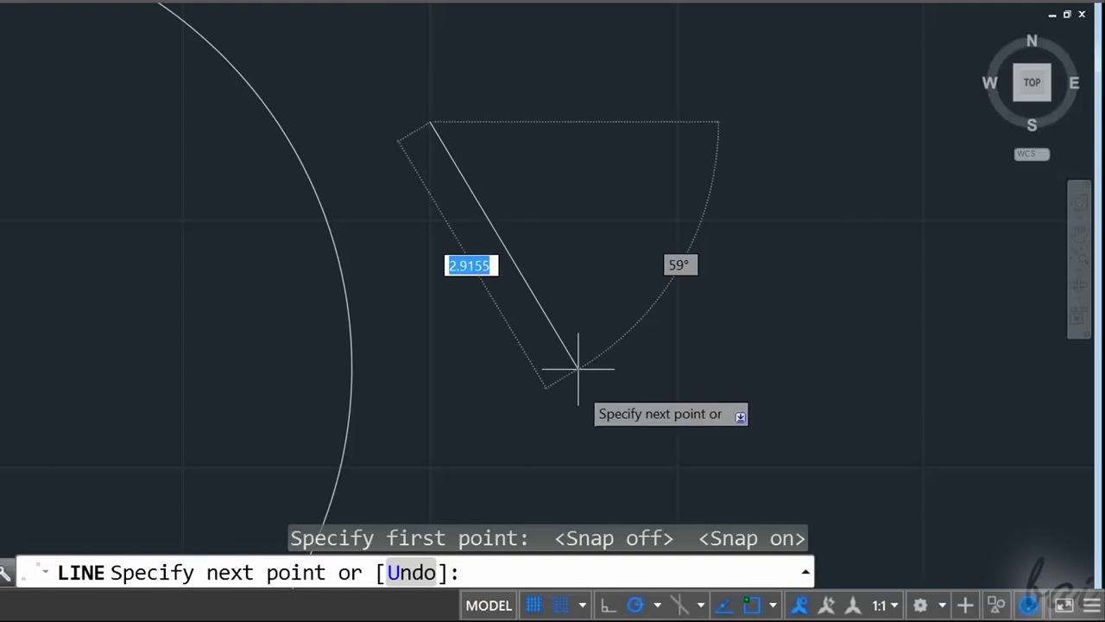
pyautogui.click(677, 419)
pyautogui.press('Escape')
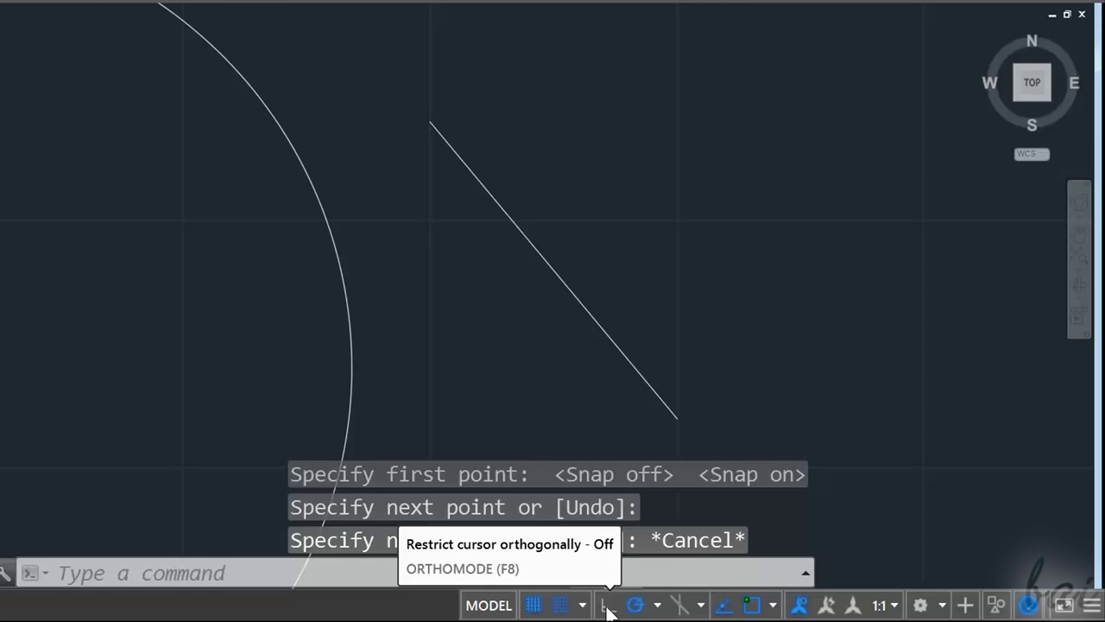
# - Turn on Ortho mode and start an orthogonal line
pyautogui.click(607, 607)
pyautogui.press('Return')
pyautogui.click(713, 66)
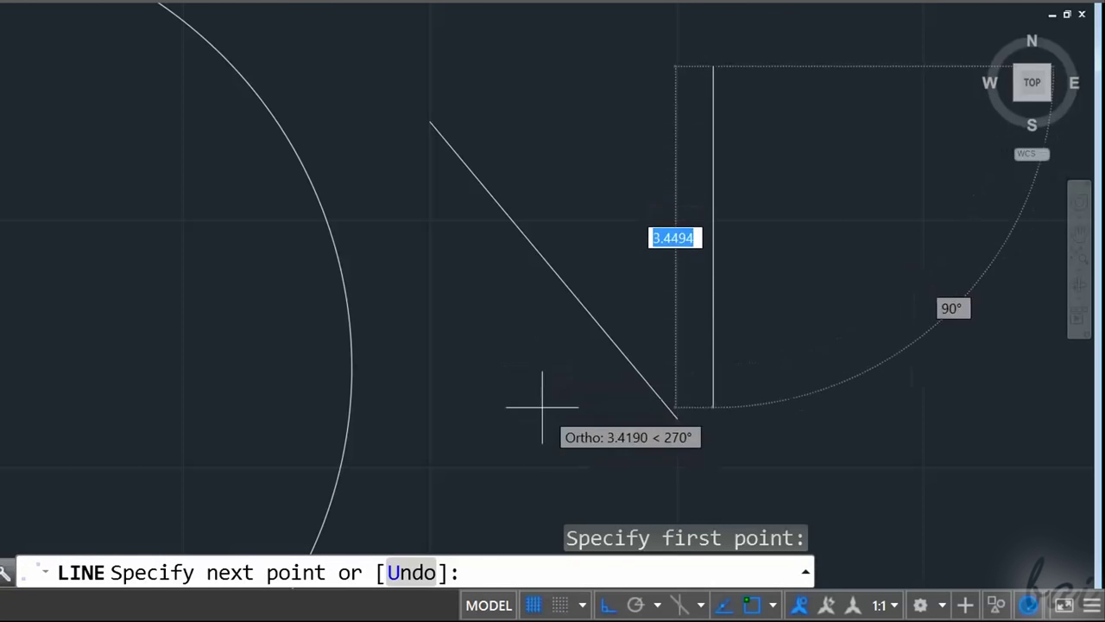
pyautogui.press('Escape')
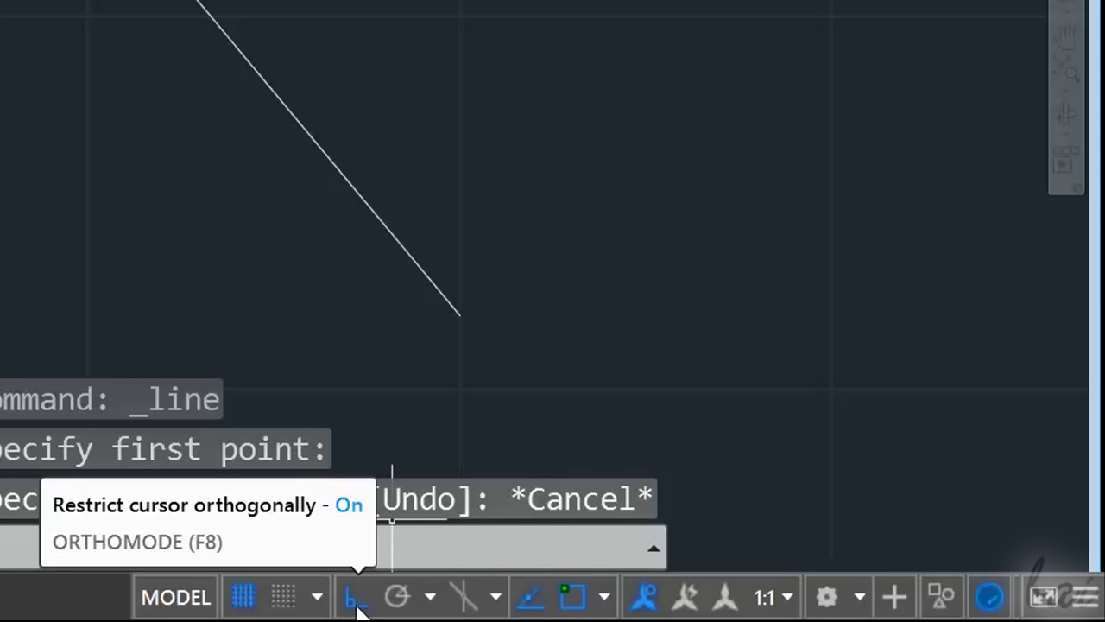
# - Turn Ortho off and snap a new line's end to an existing line's endpoint
pyautogui.click(354, 597)
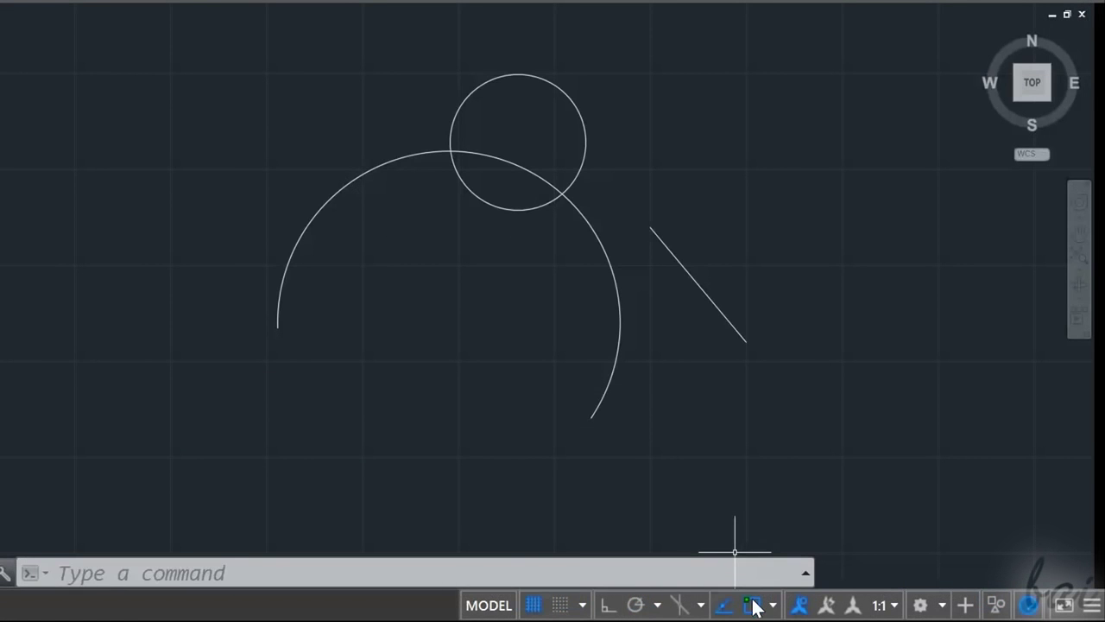
pyautogui.click(773, 606)
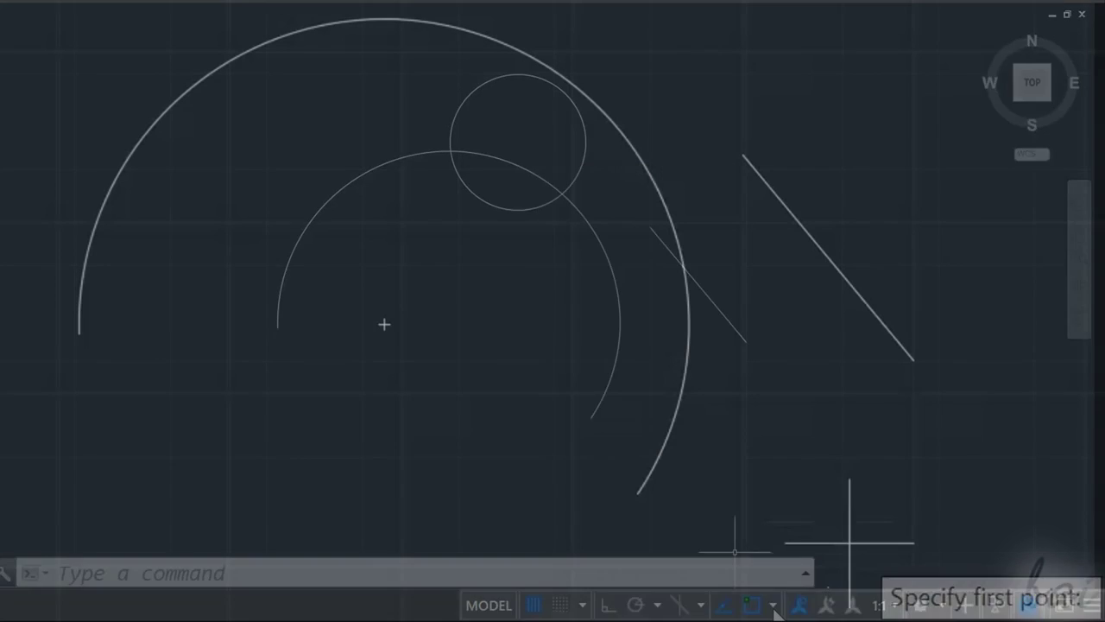
pyautogui.click(870, 551)
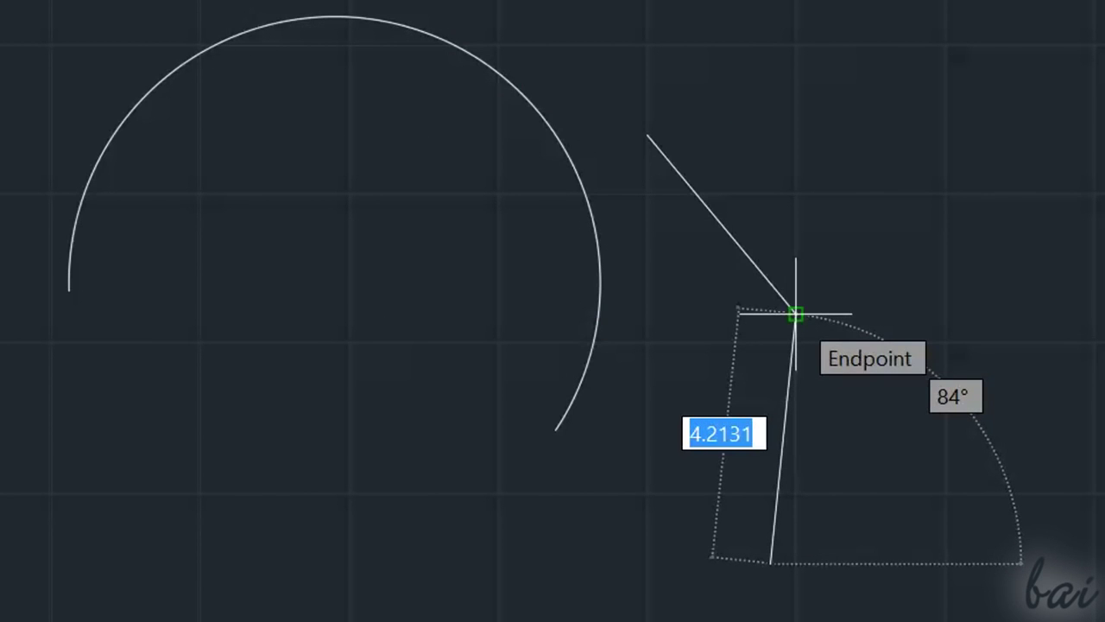
pyautogui.click(796, 314)
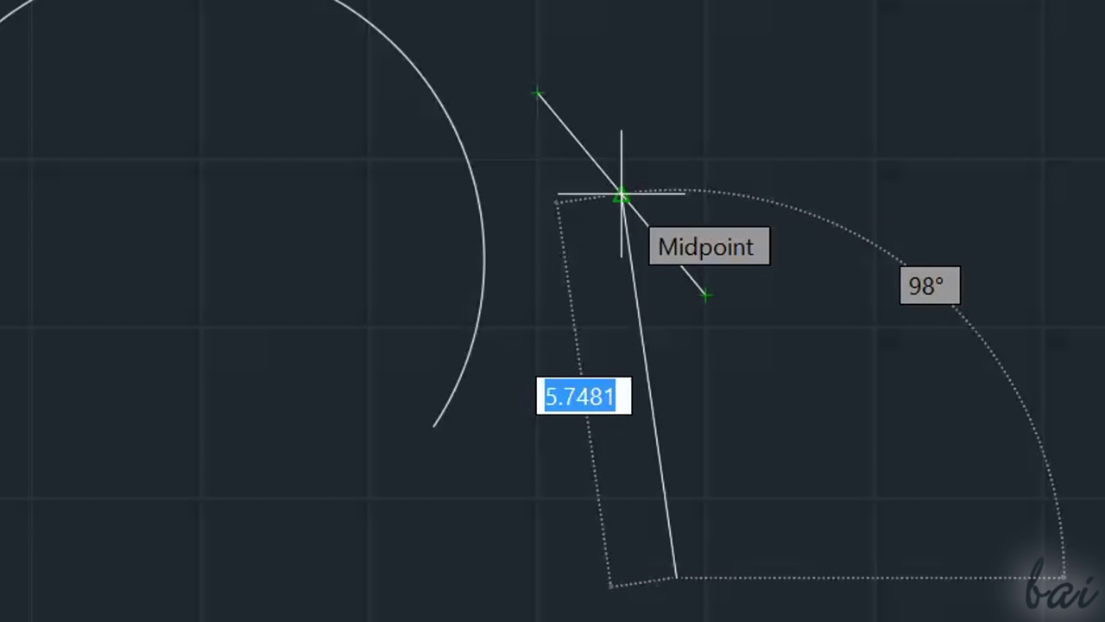
pyautogui.click(669, 599)
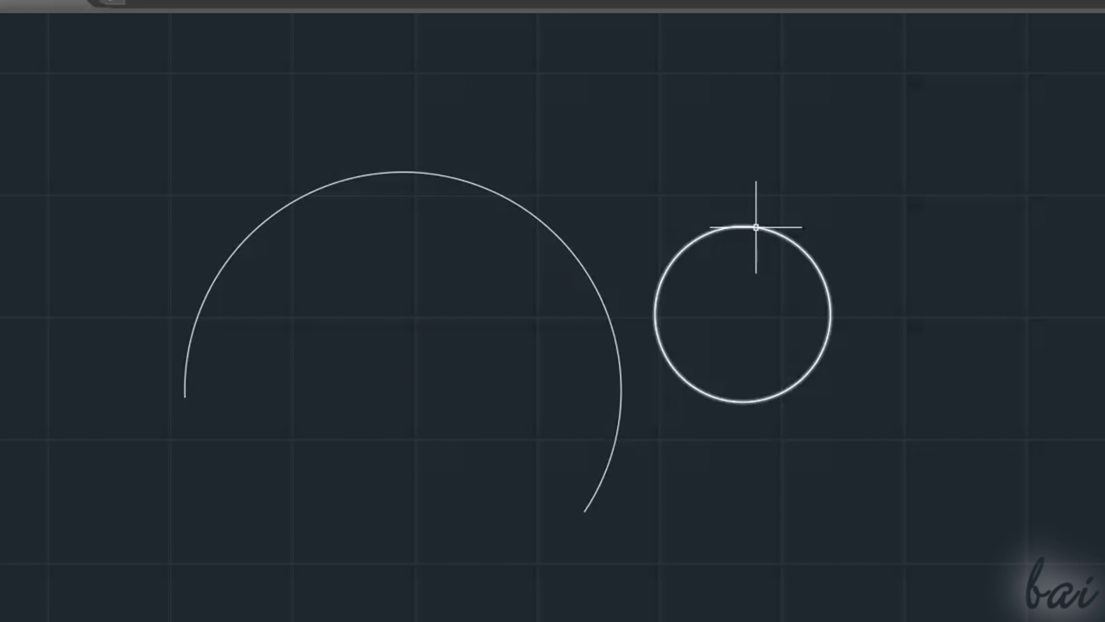
# - Preview colours on the selected arc, keep ByLayer, and set its transparency to 14
pyautogui.moveTo(755, 226)
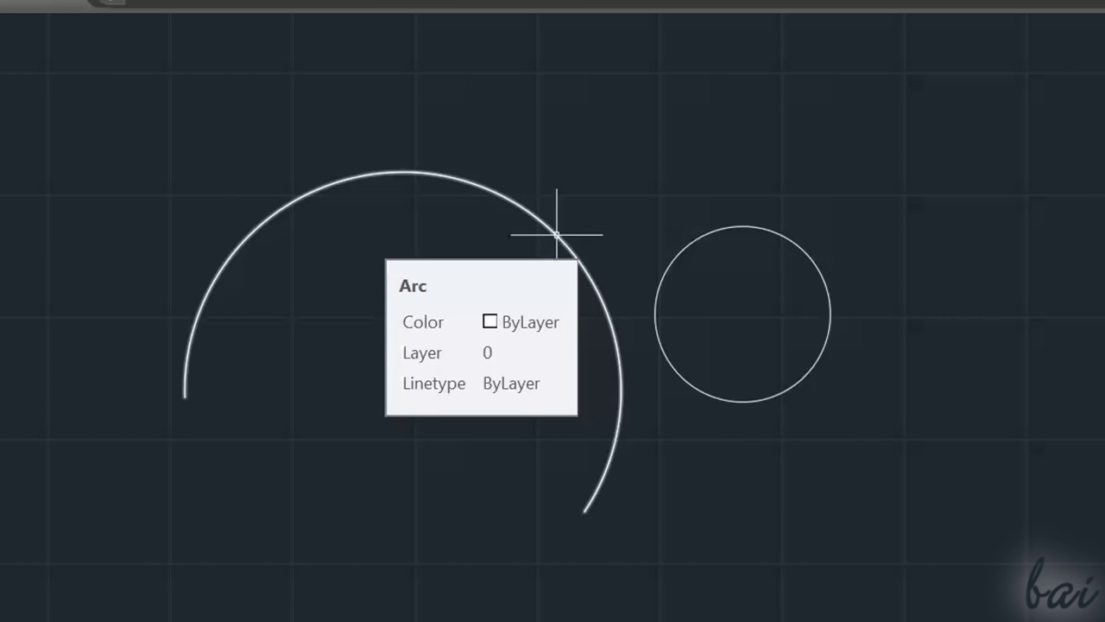
pyautogui.moveTo(672, 257)
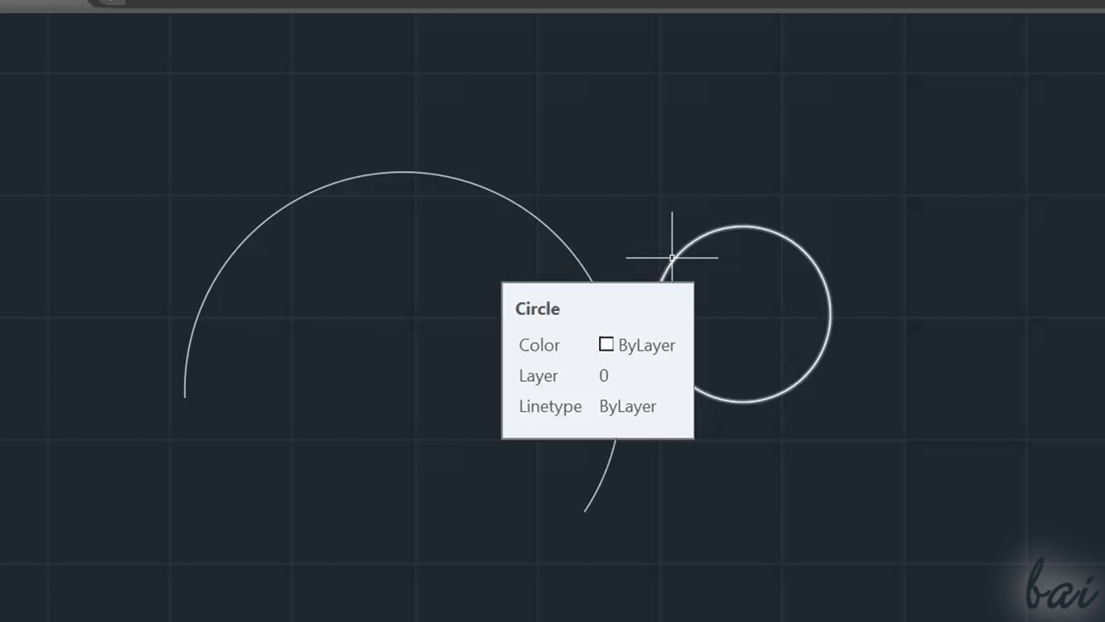
pyautogui.click(552, 231)
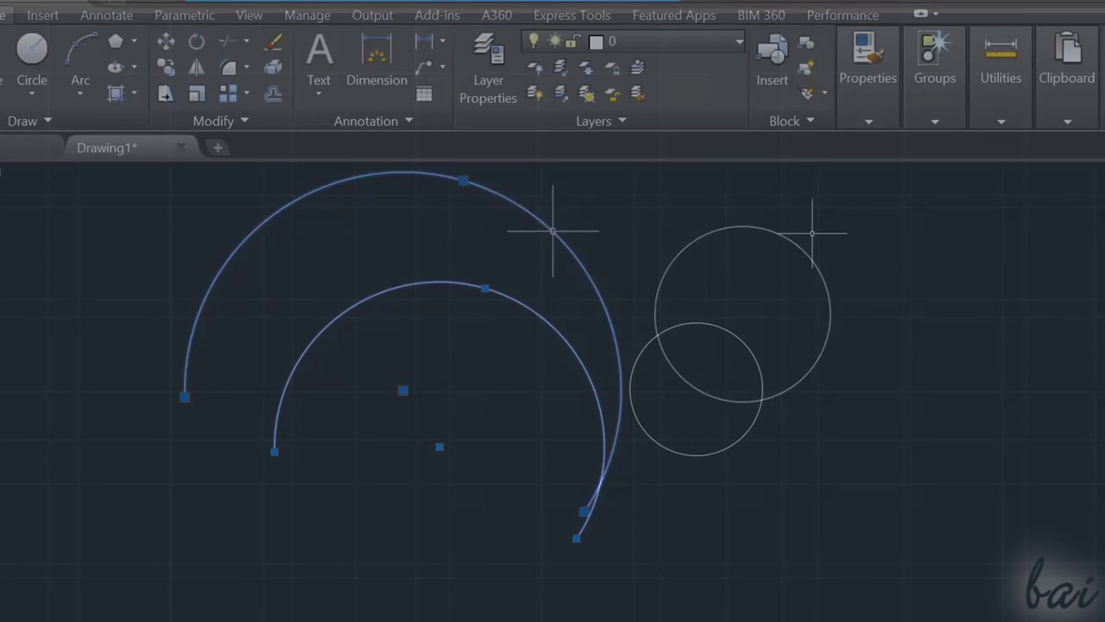
pyautogui.click(877, 108)
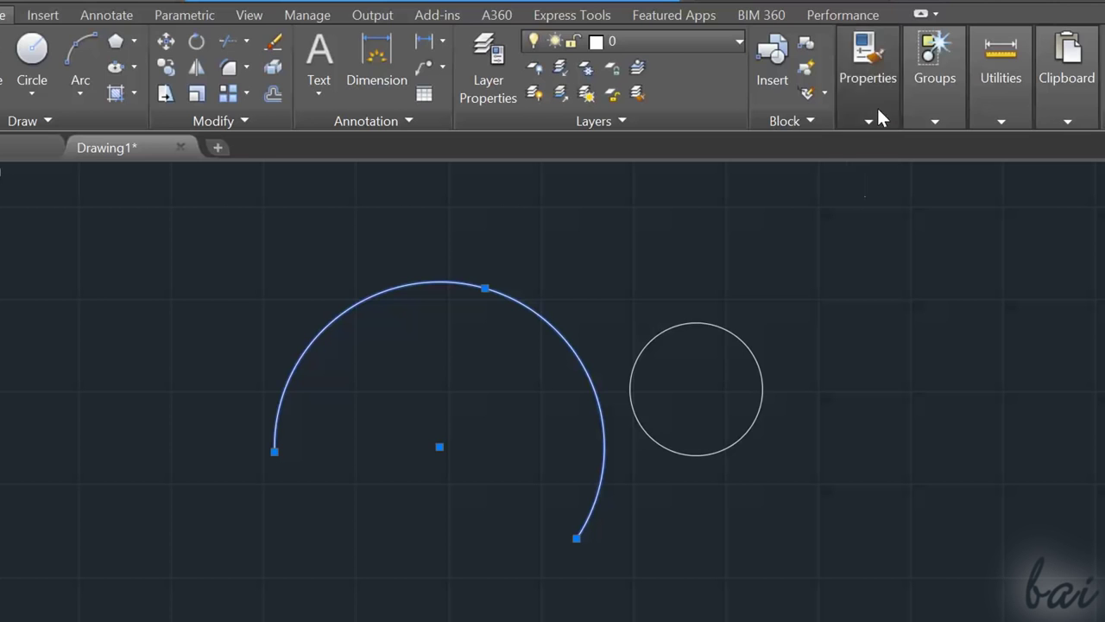
pyautogui.click(858, 145)
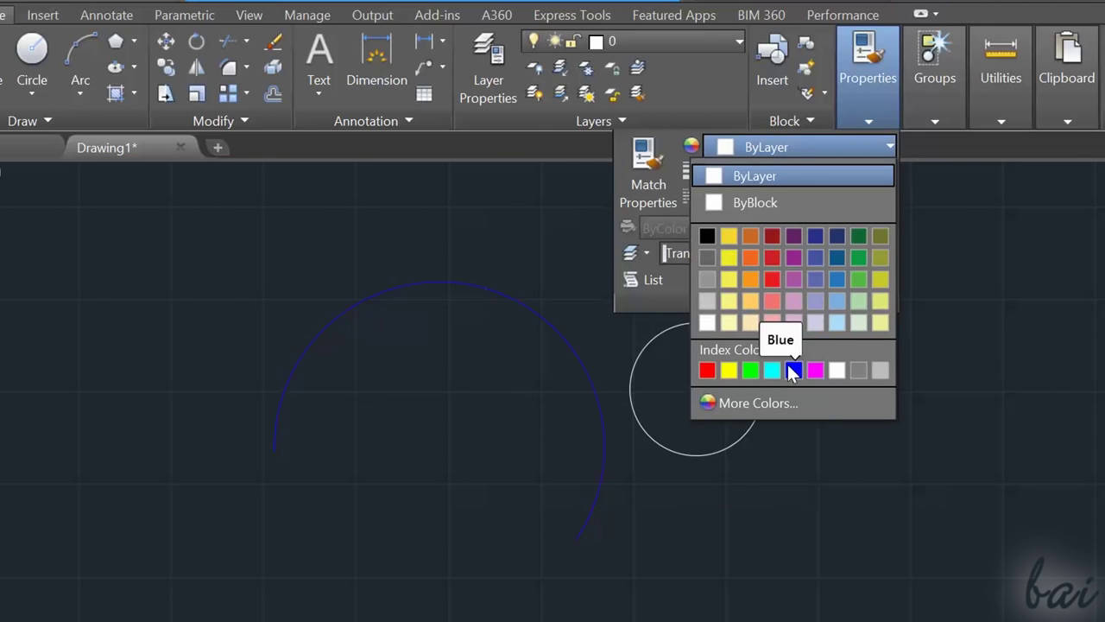
pyautogui.press('Escape')
pyautogui.moveTo(870, 243); pyautogui.dragTo(940, 276)
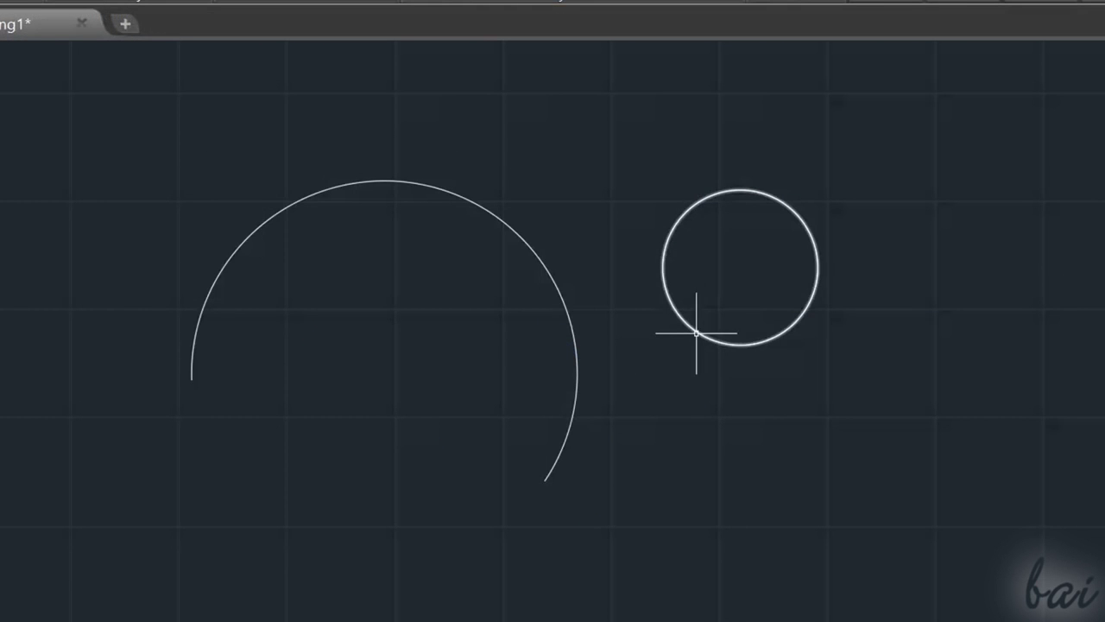
pyautogui.click(696, 332)
pyautogui.hotkey('ctrl', 'v')
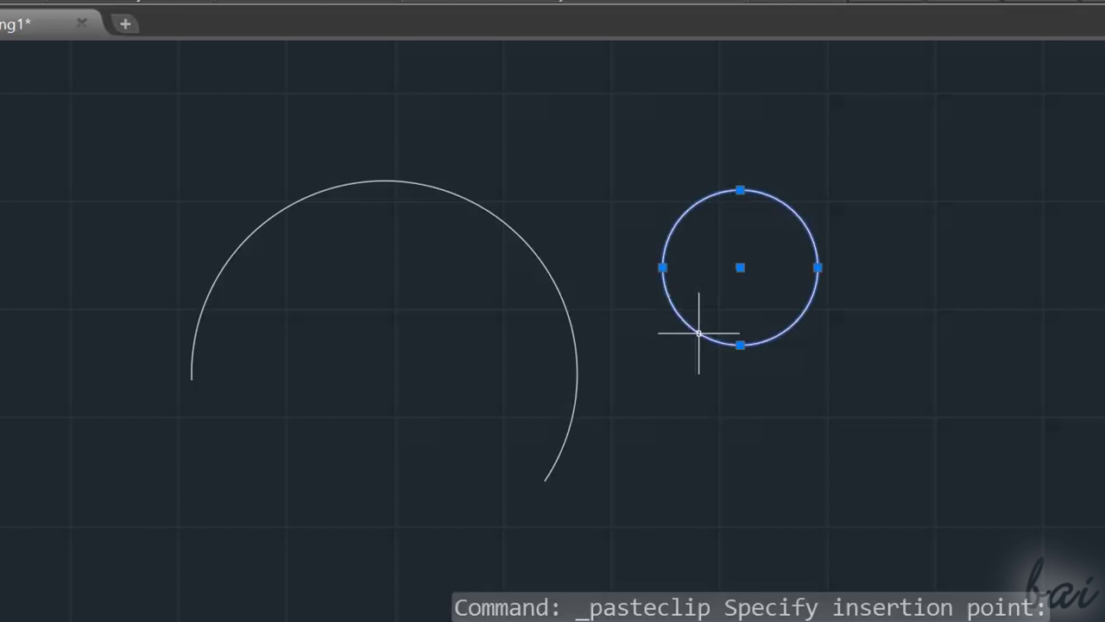
pyautogui.press('Escape')
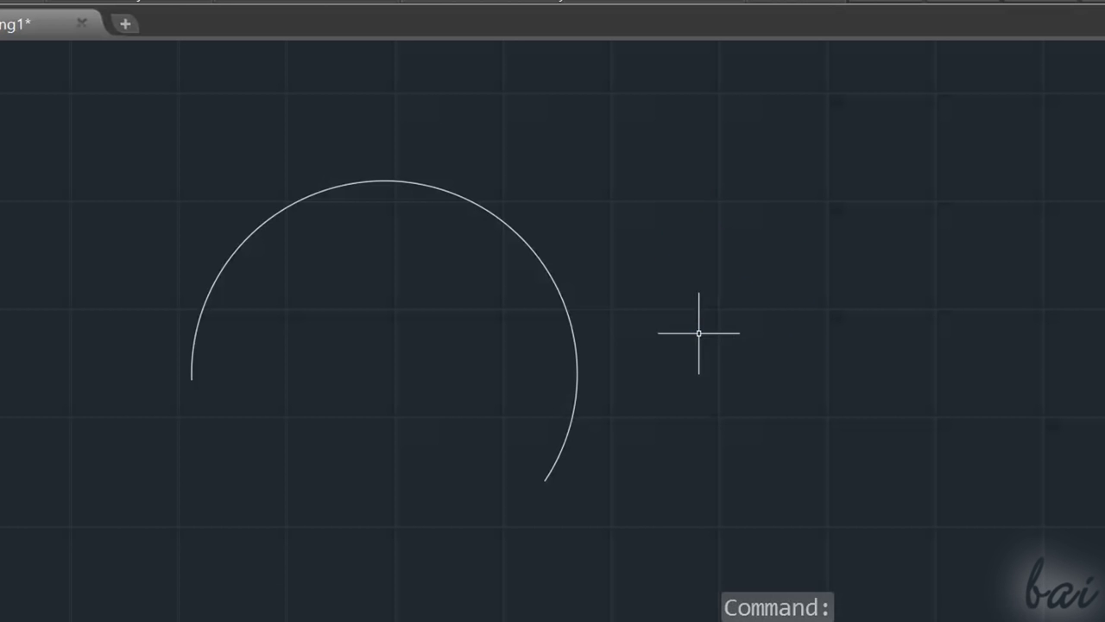
pyautogui.click(698, 332)
pyautogui.click(599, 276)
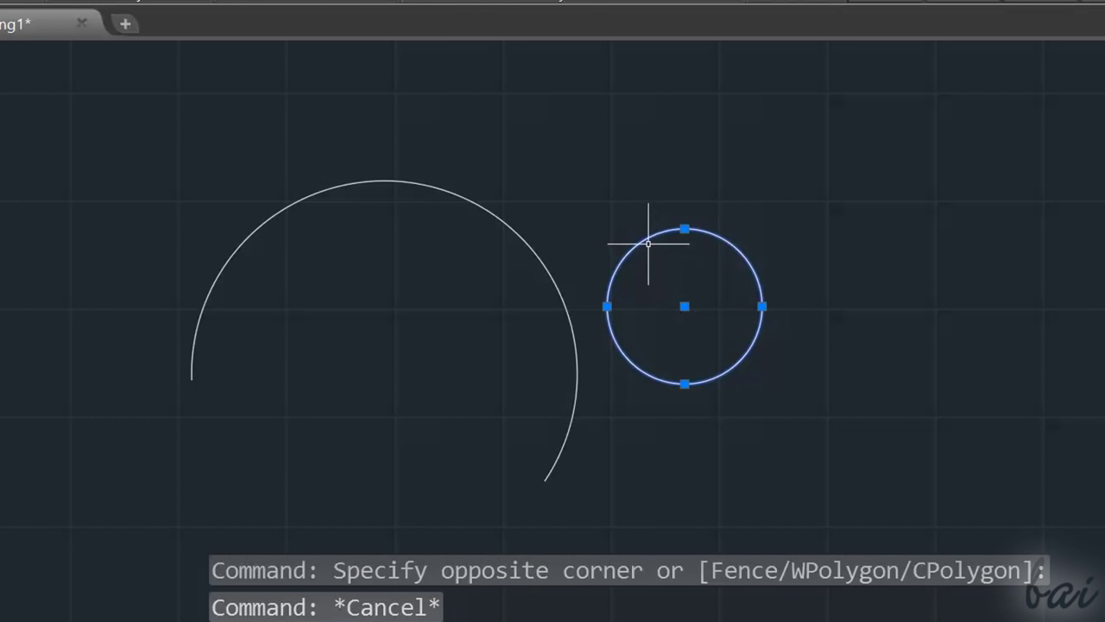
pyautogui.press('Delete')
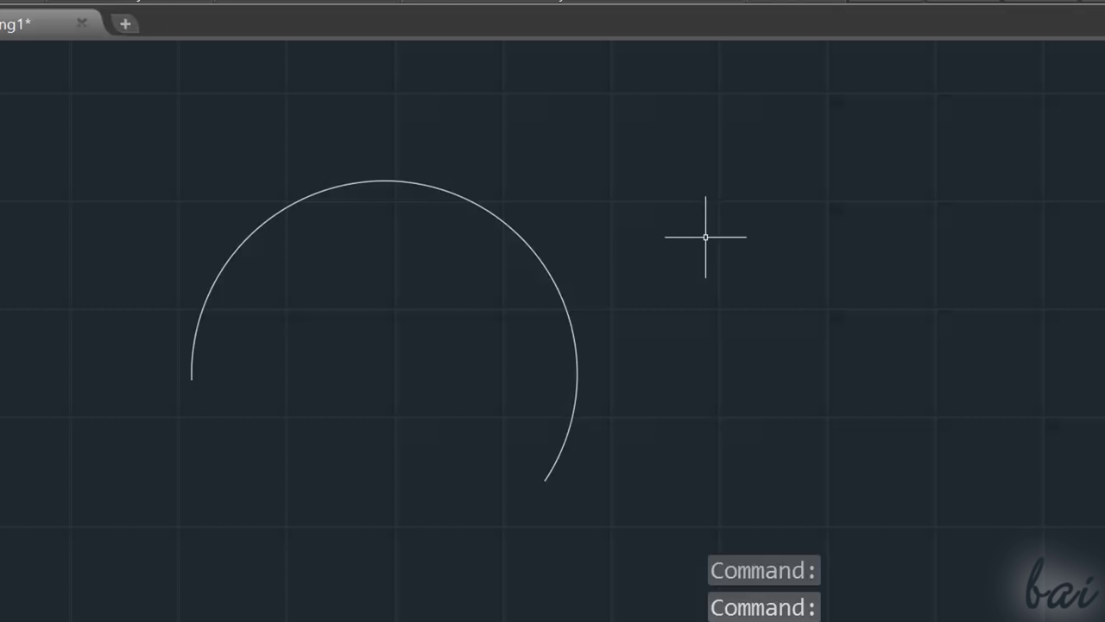
pyautogui.hotkey('ctrl', 'v')
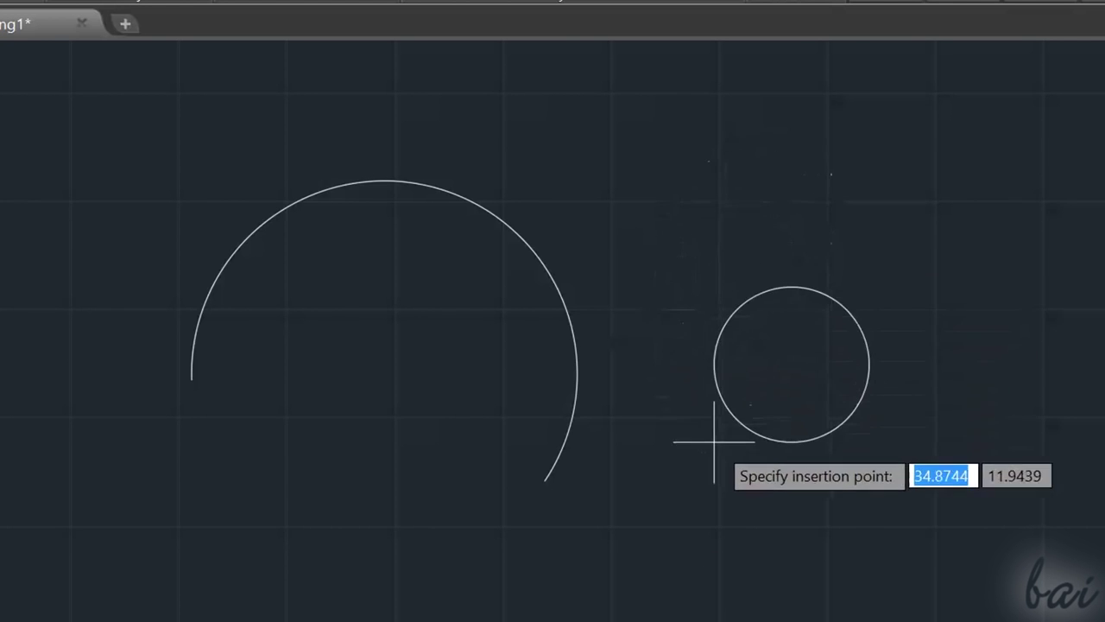
pyautogui.hotkey('ctrl', 'z')
pyautogui.click(565, 306)
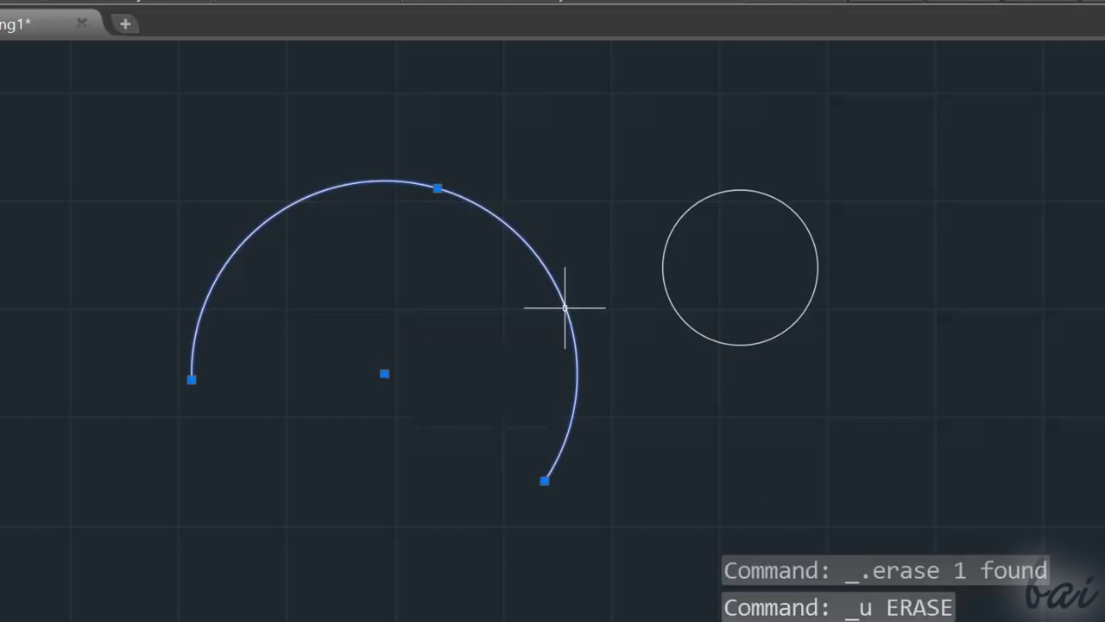
pyautogui.press('Delete')
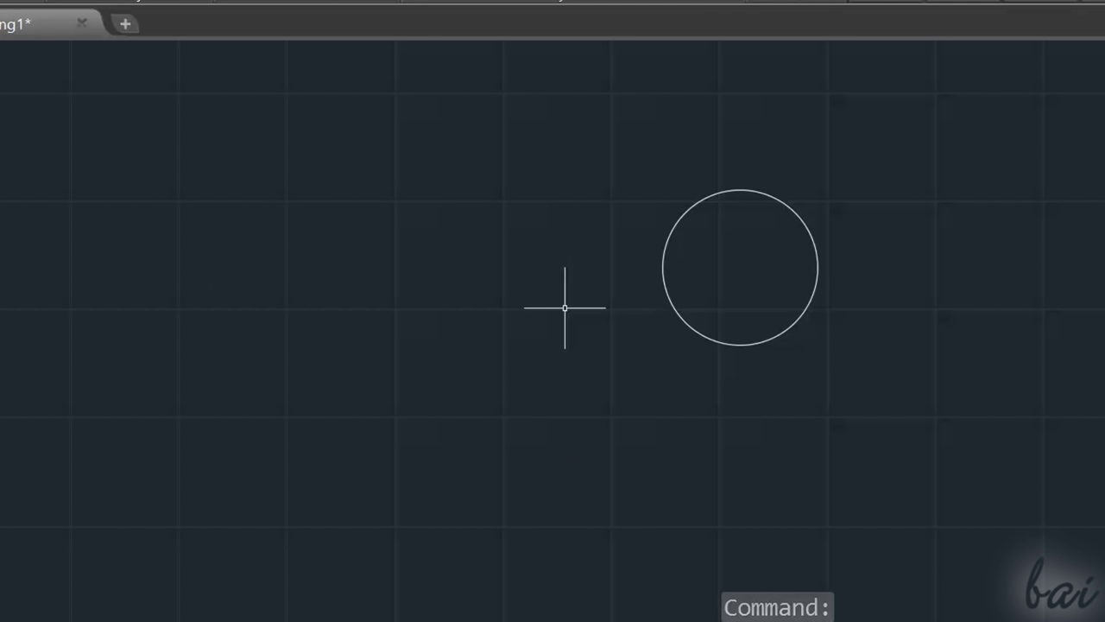
pyautogui.hotkey('ctrl', 'z')
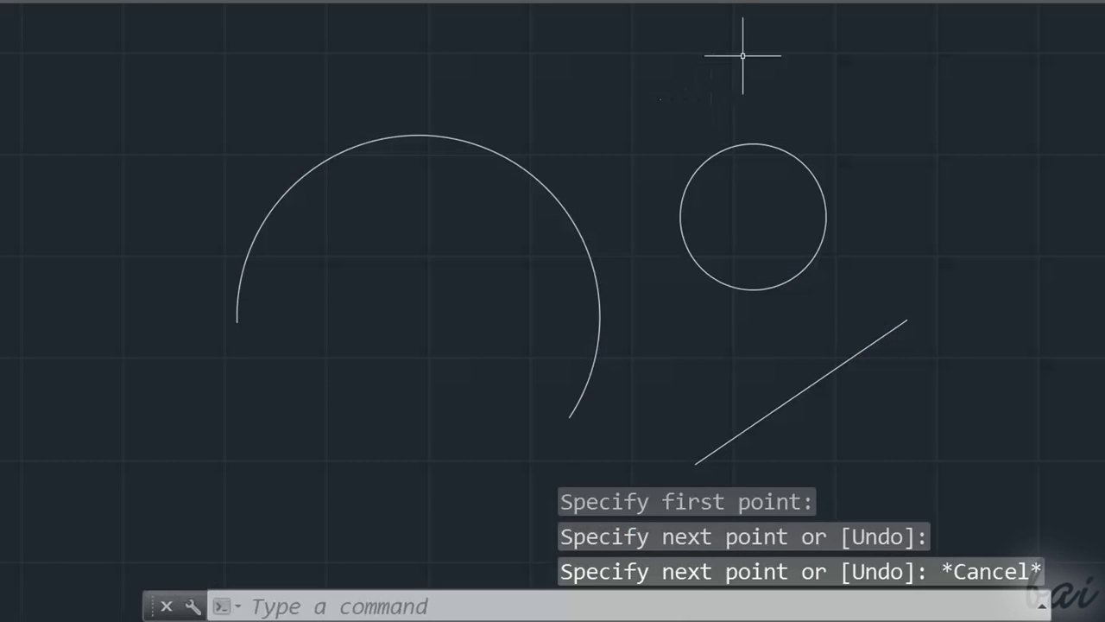
# - Shift the line and circle slightly left using their midpoint and centre grips
pyautogui.press('Escape')
pyautogui.press('Escape')
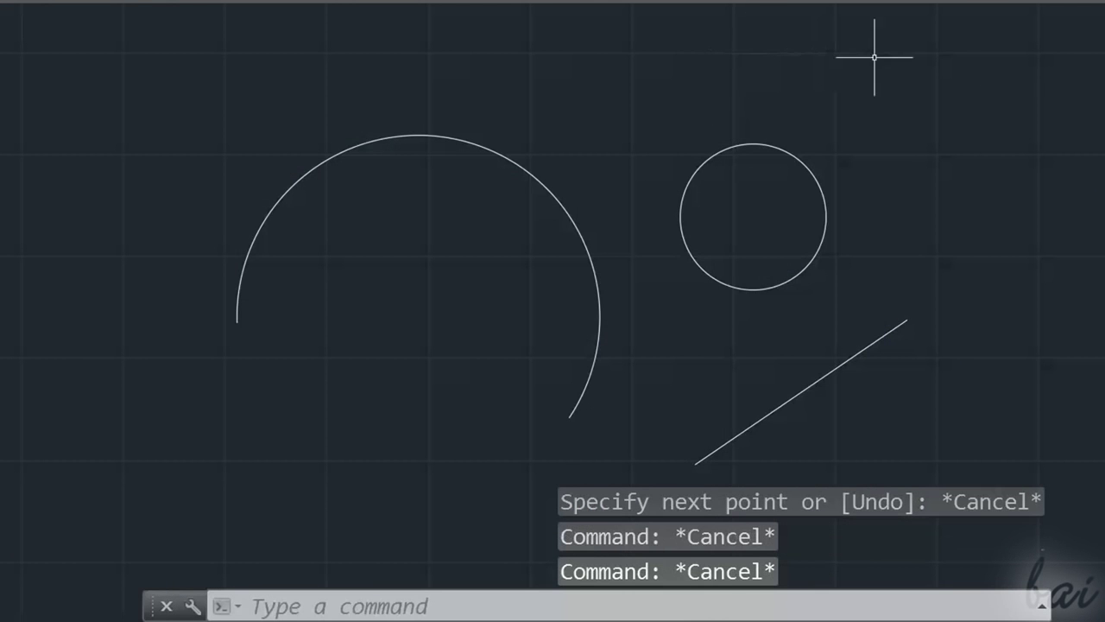
pyautogui.click(824, 378)
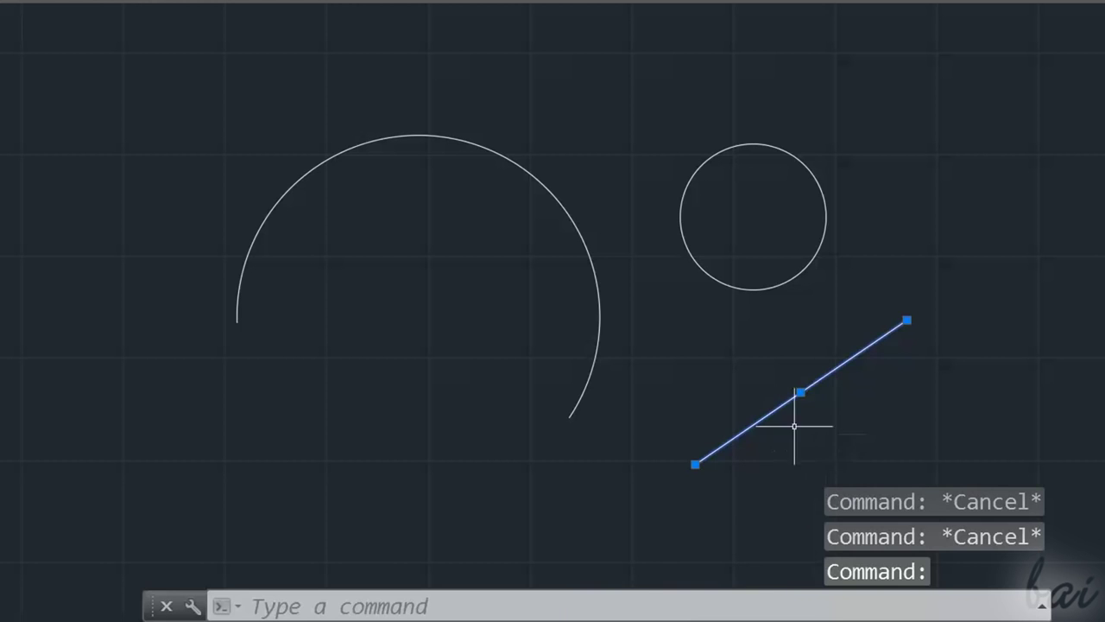
pyautogui.click(800, 391)
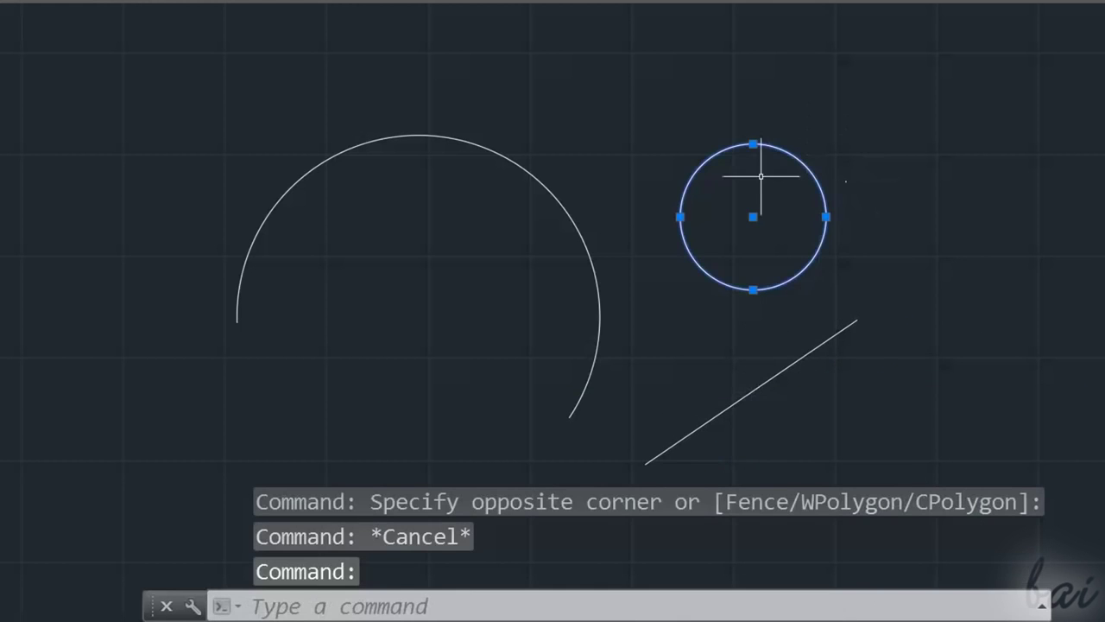
pyautogui.click(753, 216)
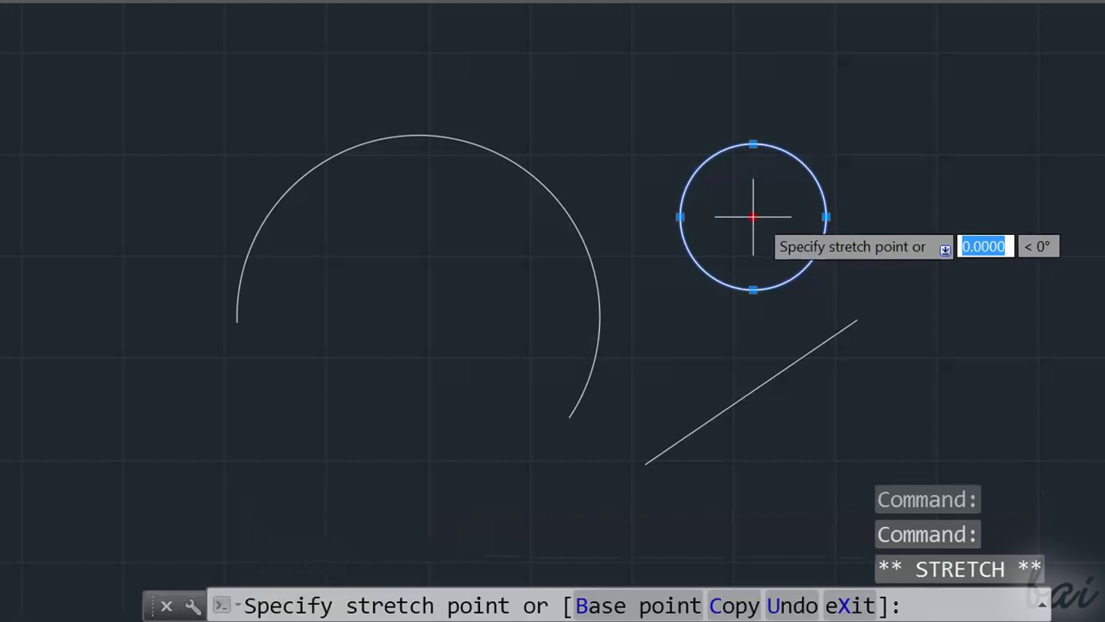
pyautogui.click(714, 152)
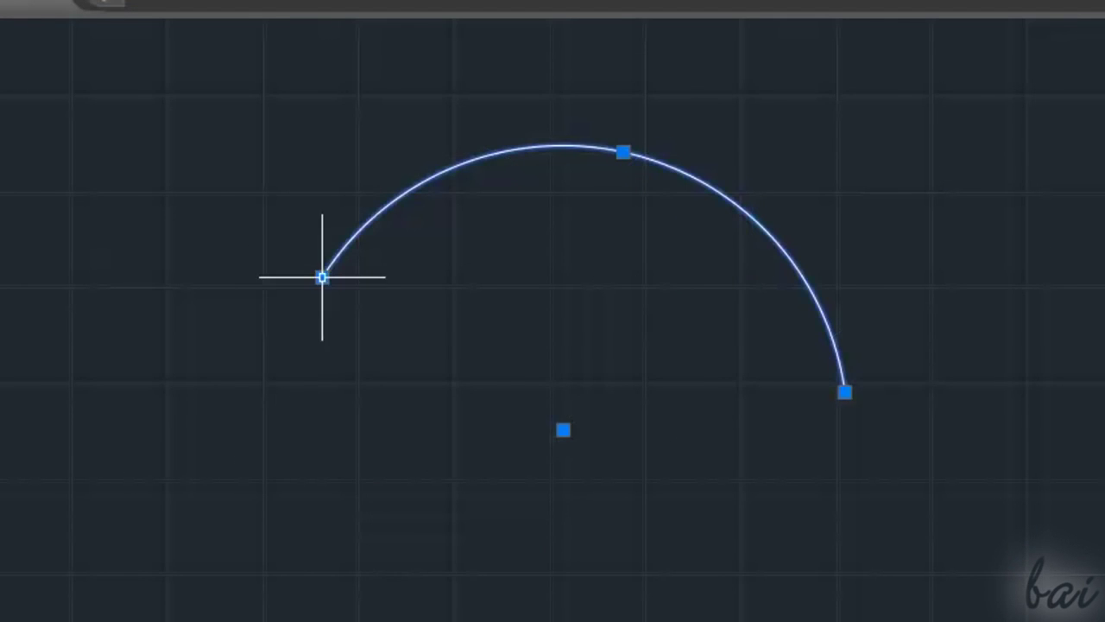
# - Stretch one arc end to a new position and shrink the arc's radius
pyautogui.click(320, 276)
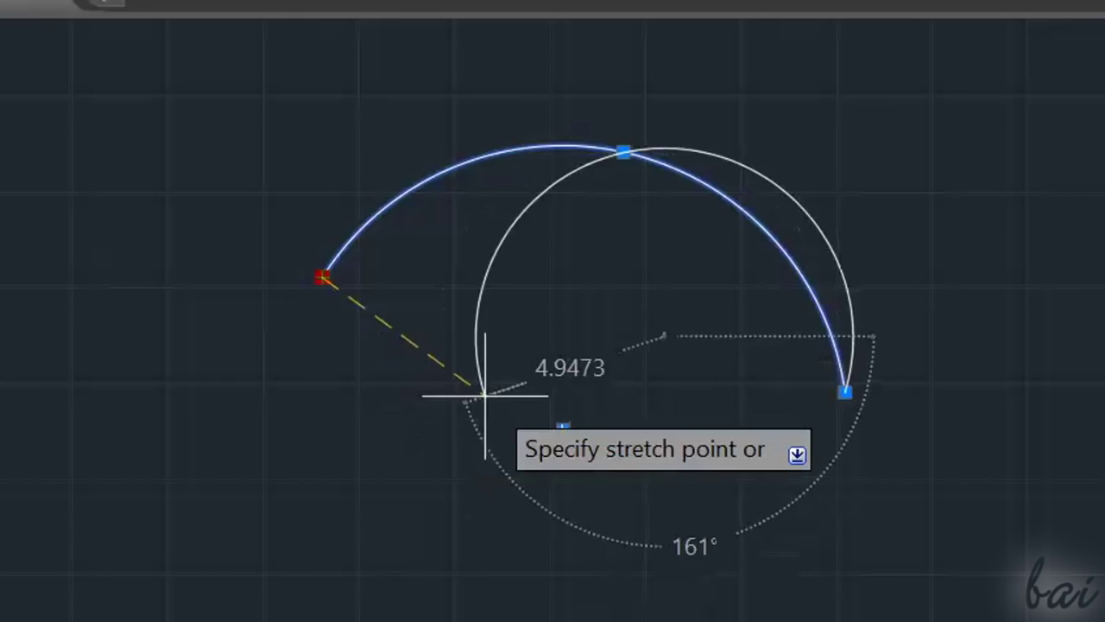
pyautogui.click(242, 133)
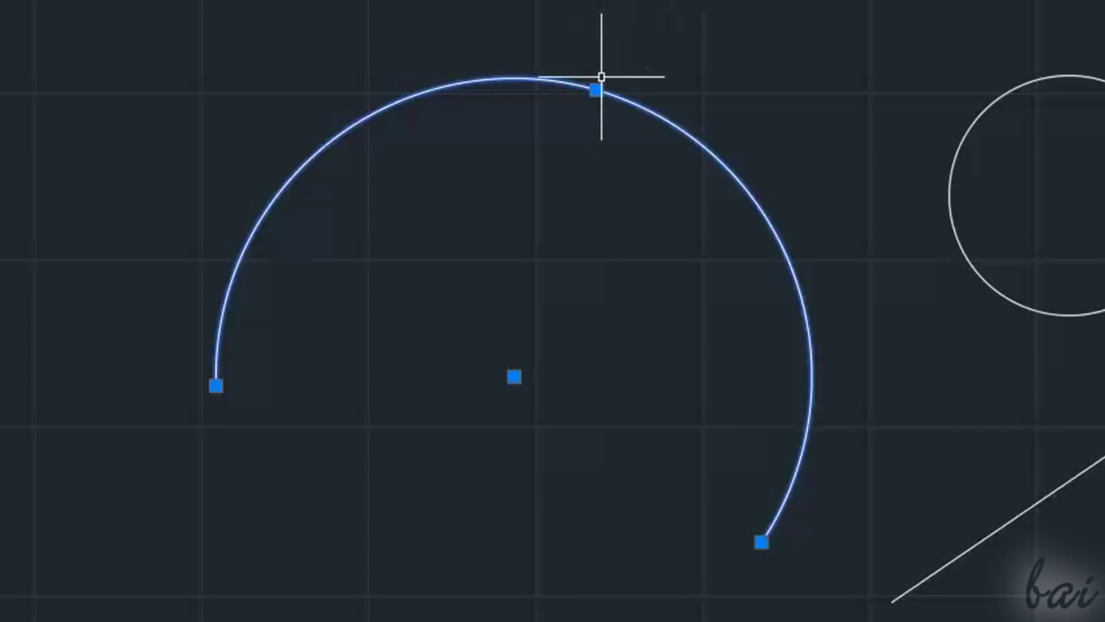
pyautogui.moveTo(596, 90)
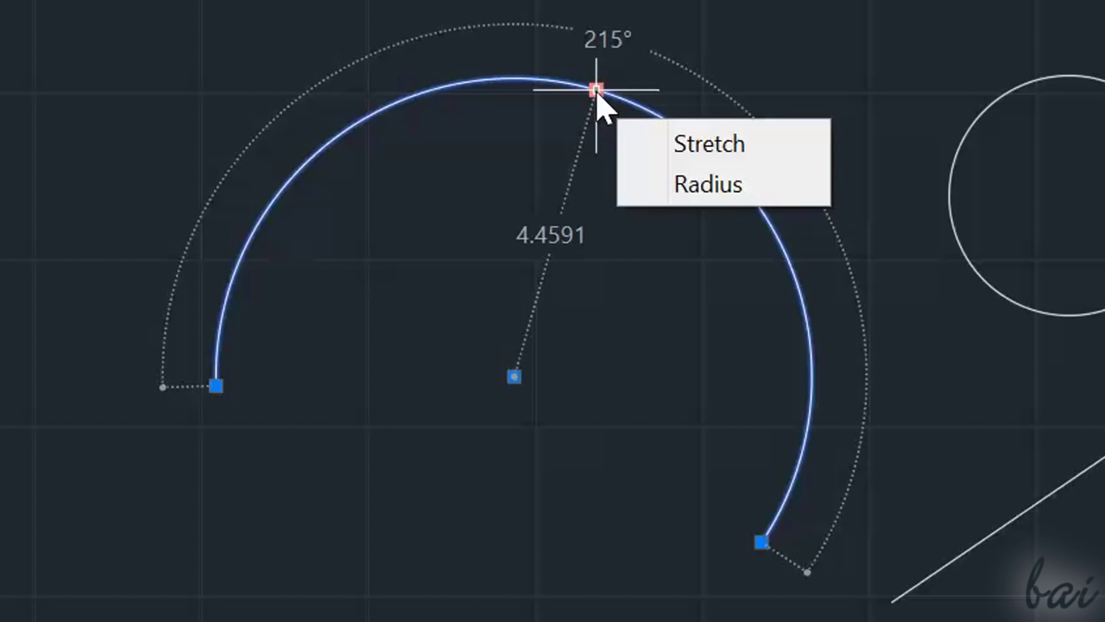
pyautogui.click(665, 147)
pyautogui.click(662, 154)
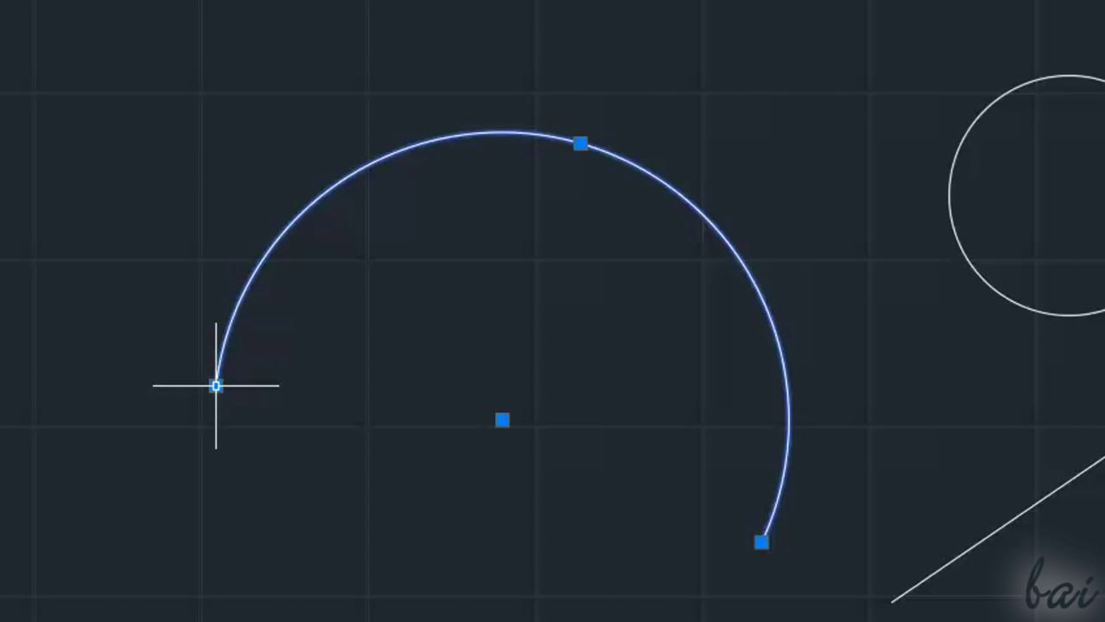
# - Stretch the arc's left end up-left, shorten it with Lengthen, then pick Radius
pyautogui.moveTo(216, 385)
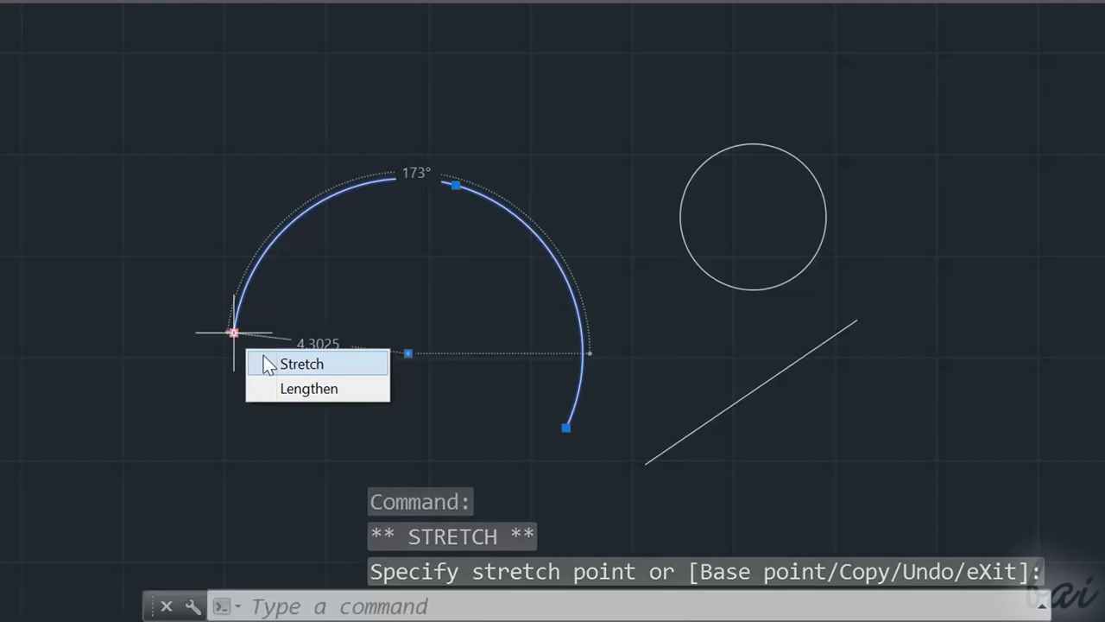
pyautogui.click(285, 363)
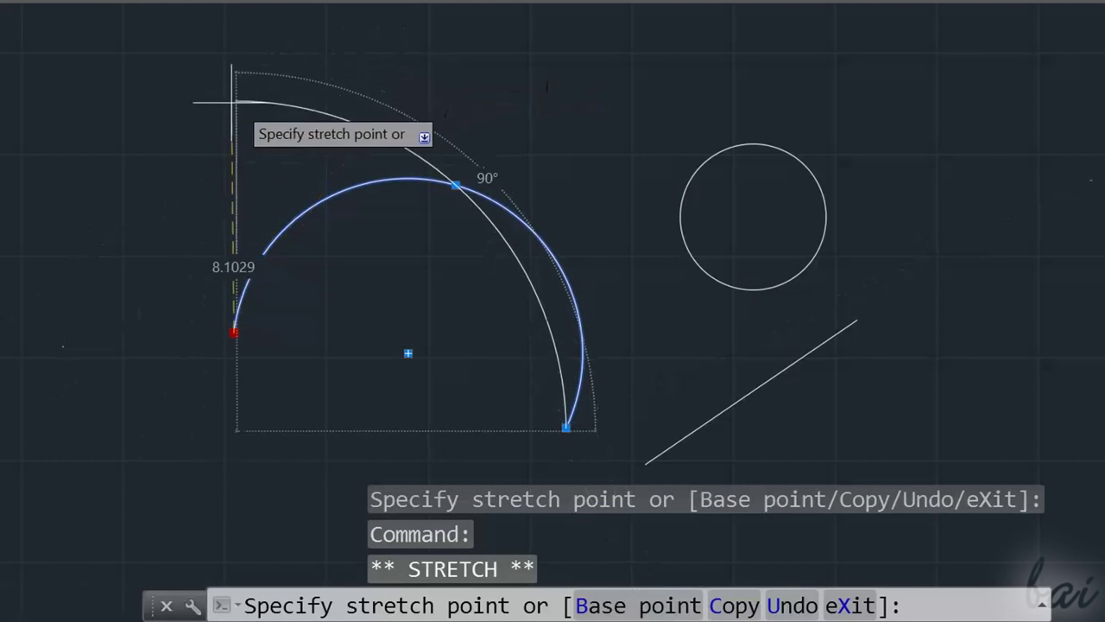
pyautogui.click(185, 179)
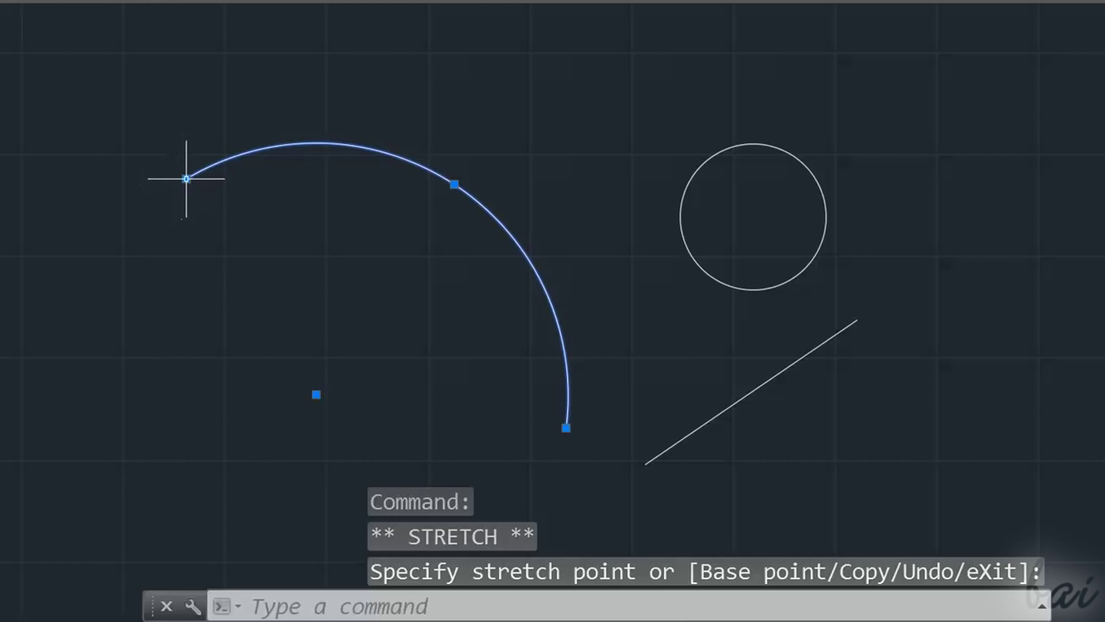
pyautogui.moveTo(186, 179)
pyautogui.click(218, 228)
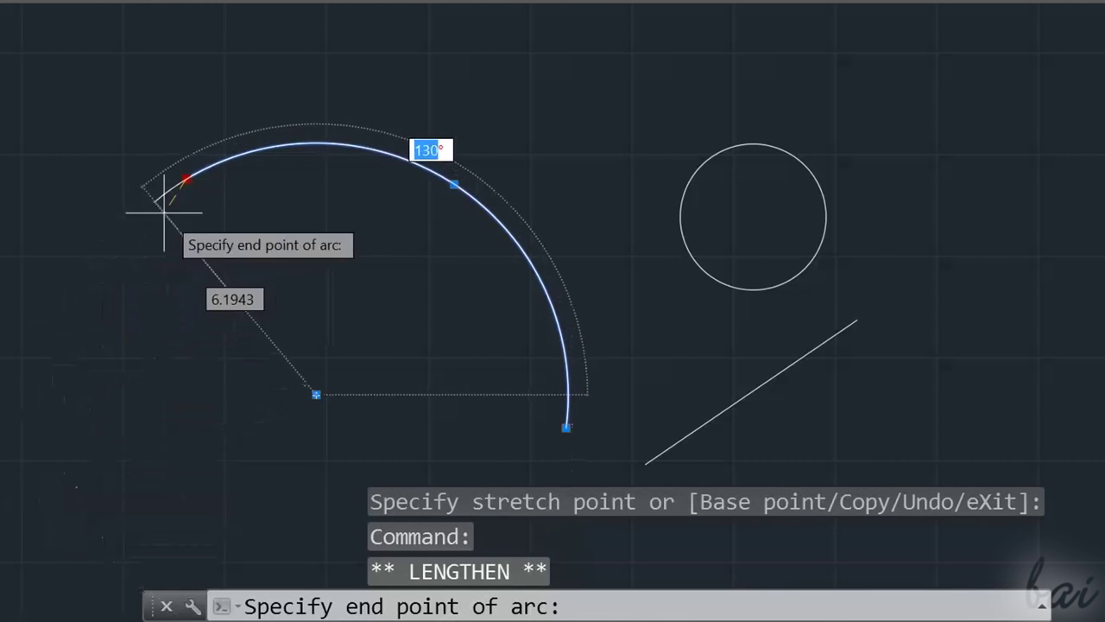
pyautogui.click(414, 162)
pyautogui.moveTo(536, 269)
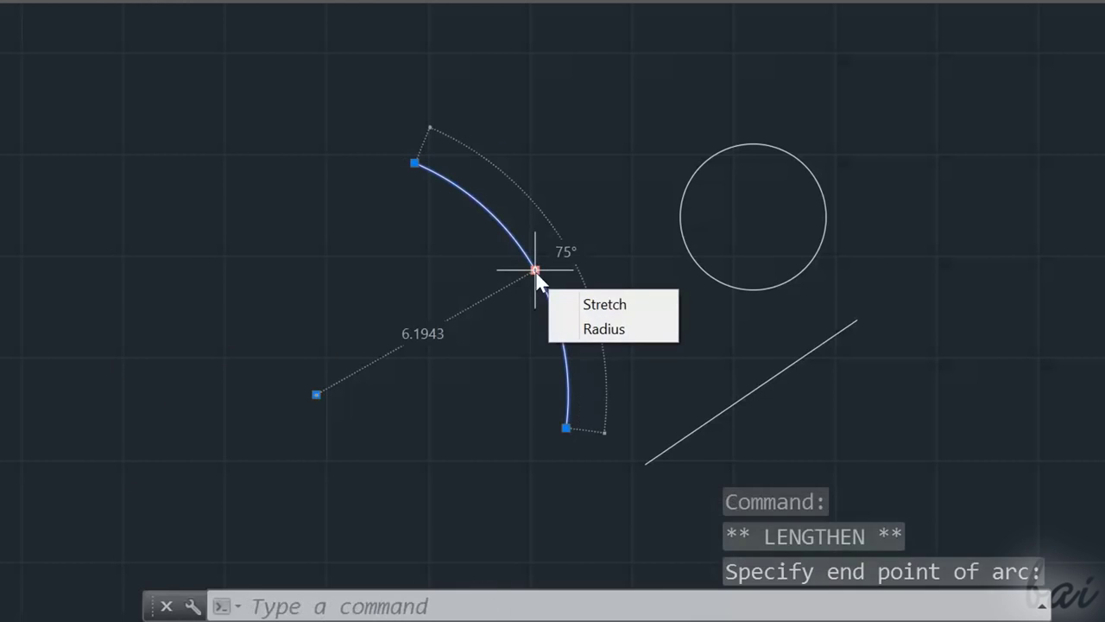
pyautogui.click(586, 331)
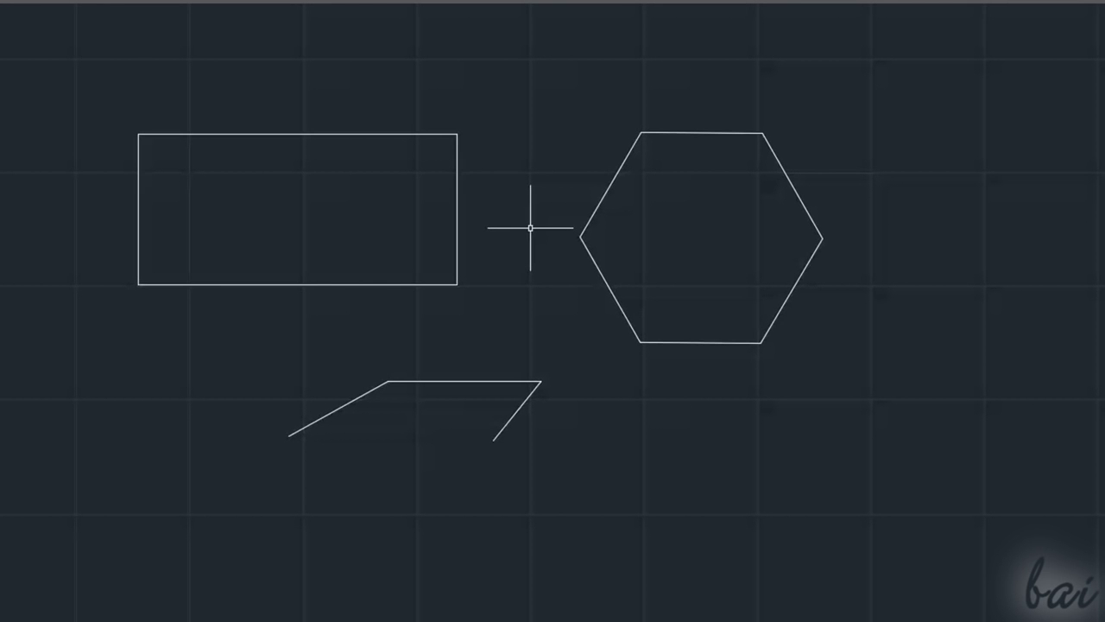
pyautogui.click(409, 141)
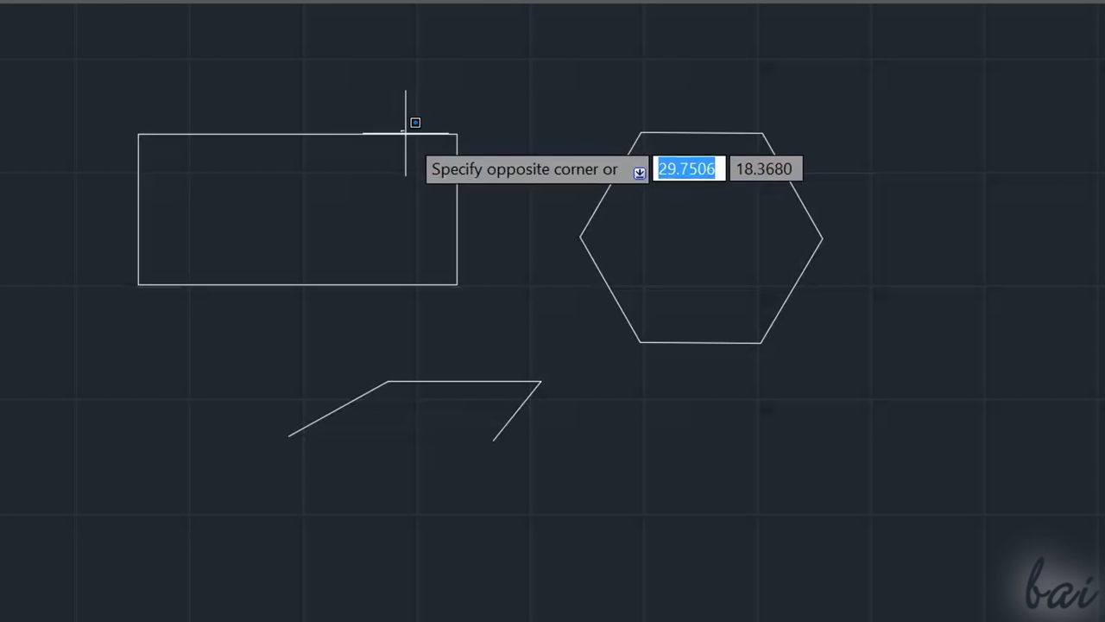
pyautogui.click(408, 133)
pyautogui.click(408, 133)
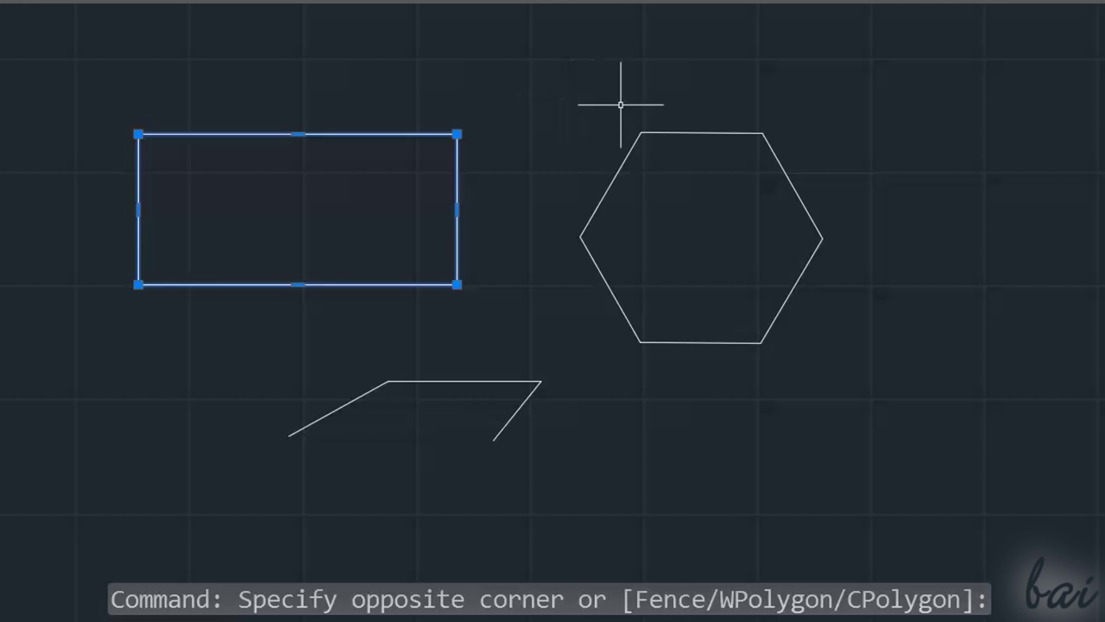
pyautogui.click(663, 132)
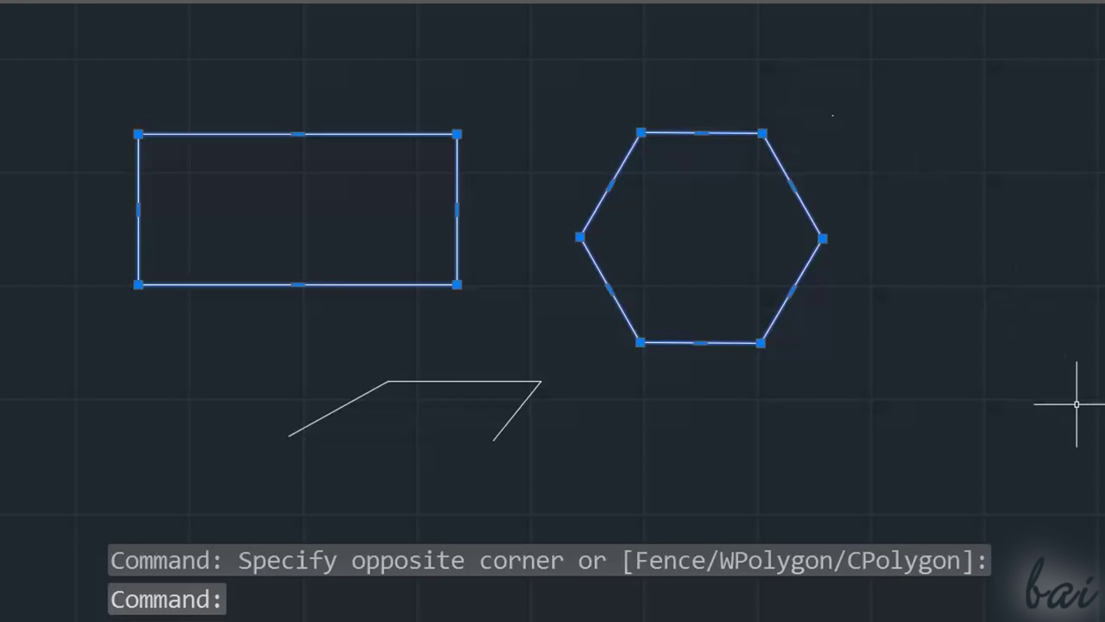
pyautogui.click(511, 380)
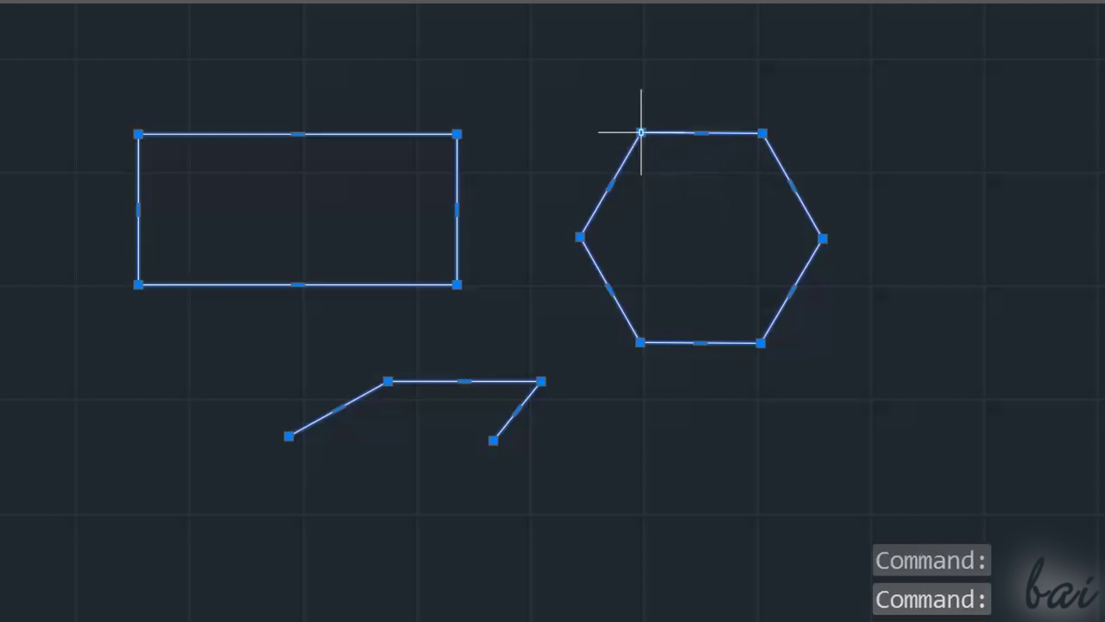
pyautogui.moveTo(641, 134)
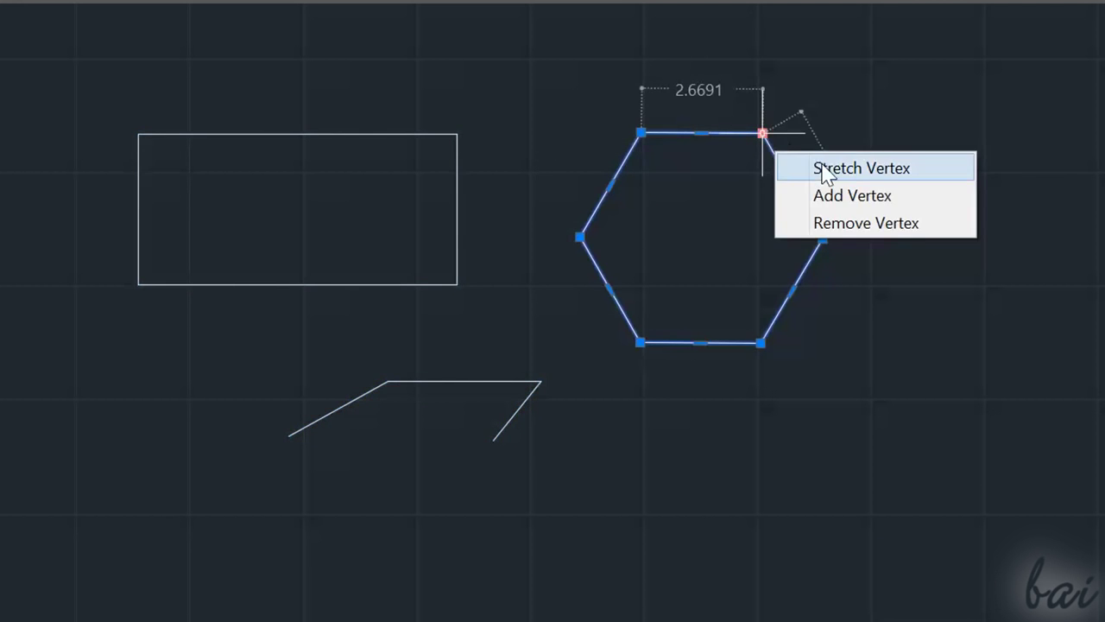
pyautogui.click(790, 167)
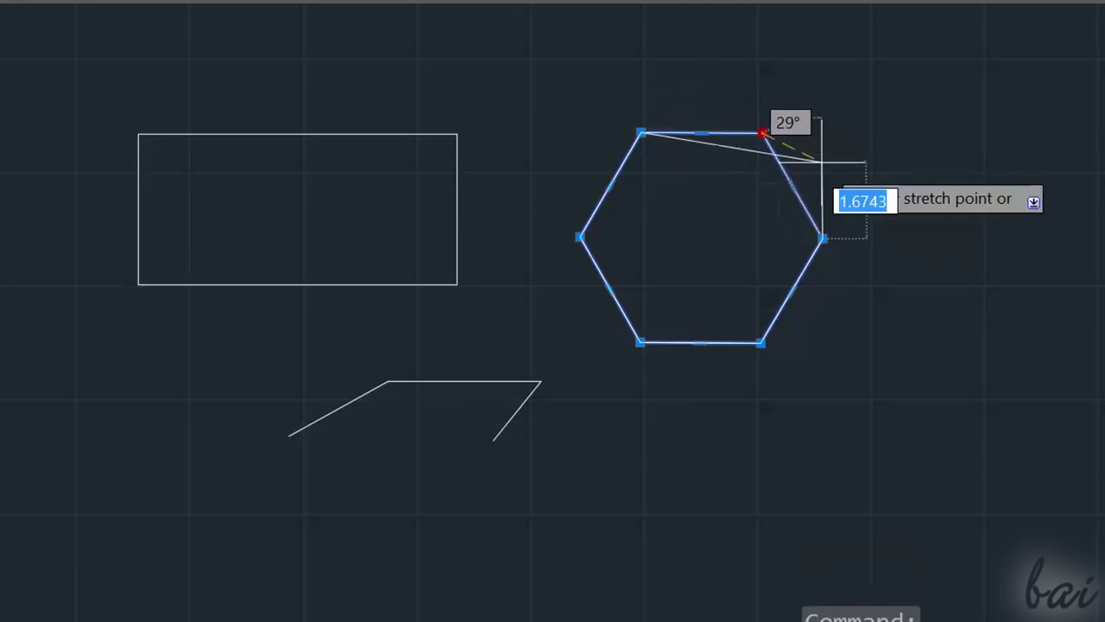
pyautogui.click(701, 235)
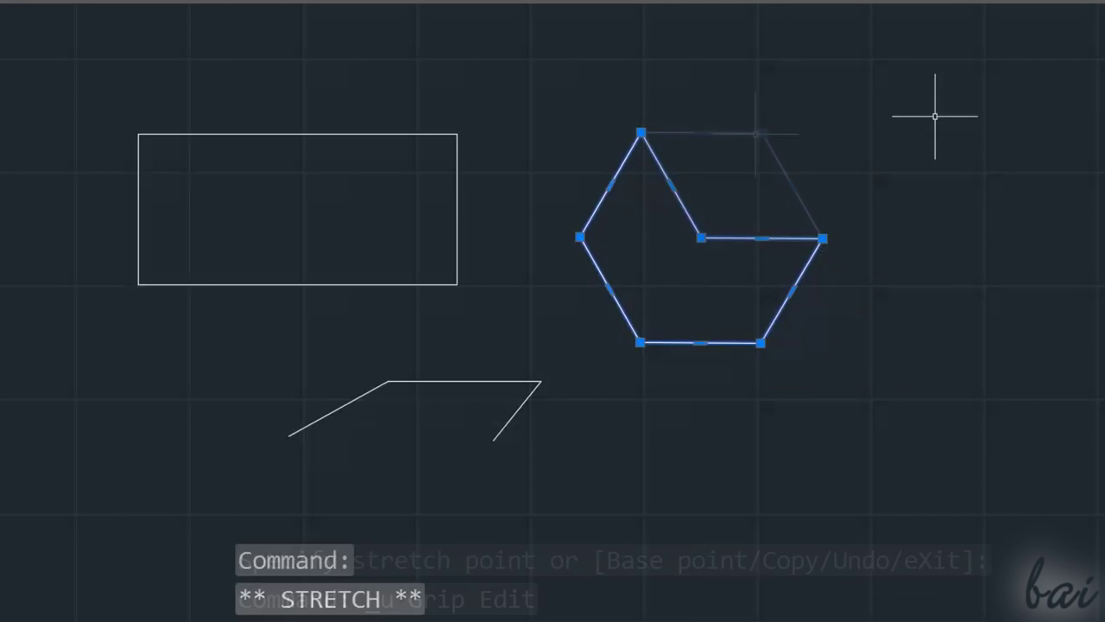
pyautogui.hotkey('ctrl', 'z')
pyautogui.moveTo(763, 135)
pyautogui.click(851, 202)
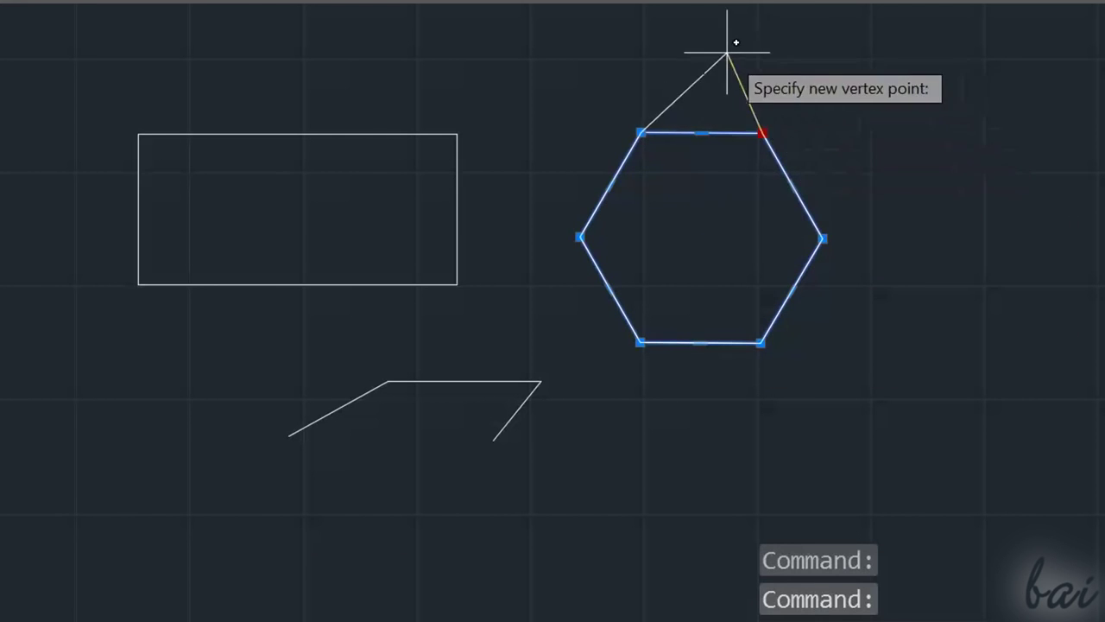
pyautogui.click(704, 35)
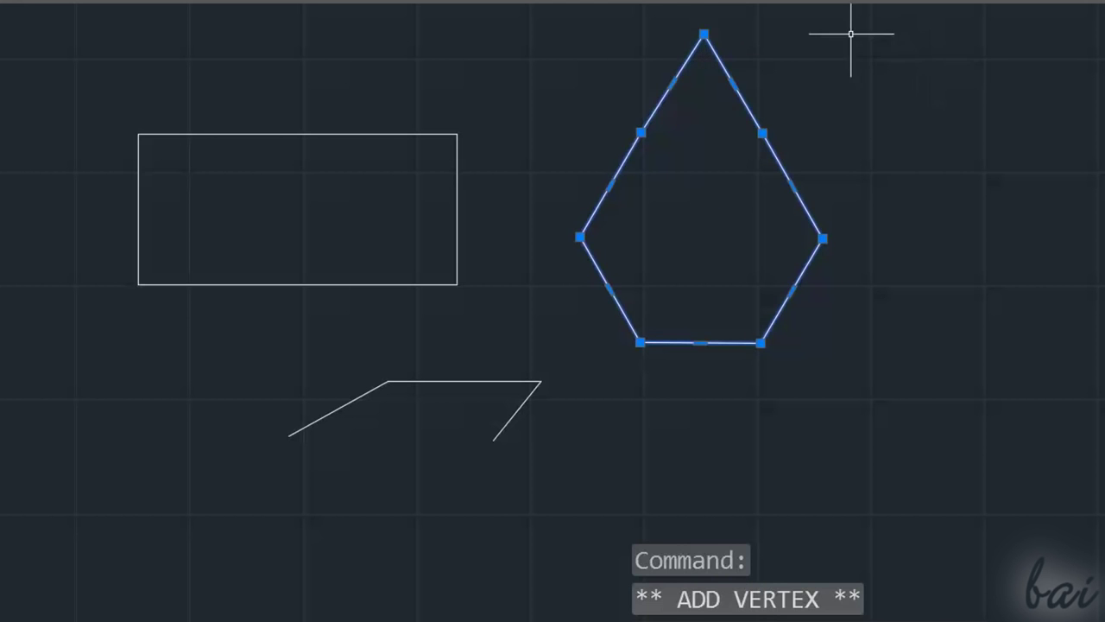
pyautogui.moveTo(704, 33)
pyautogui.click(801, 131)
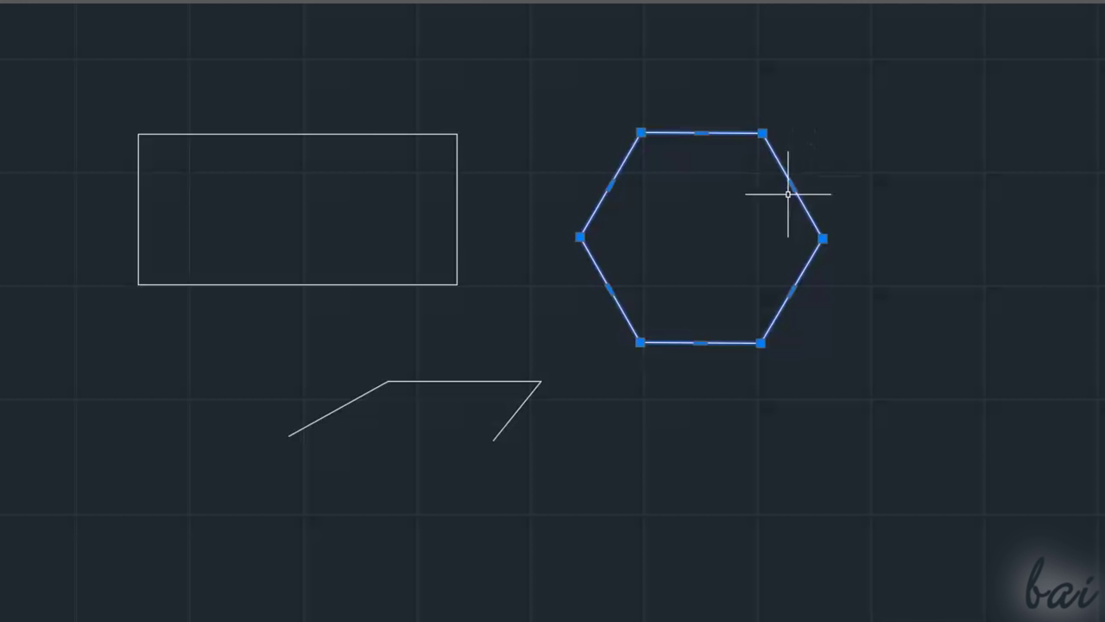
pyautogui.moveTo(792, 185)
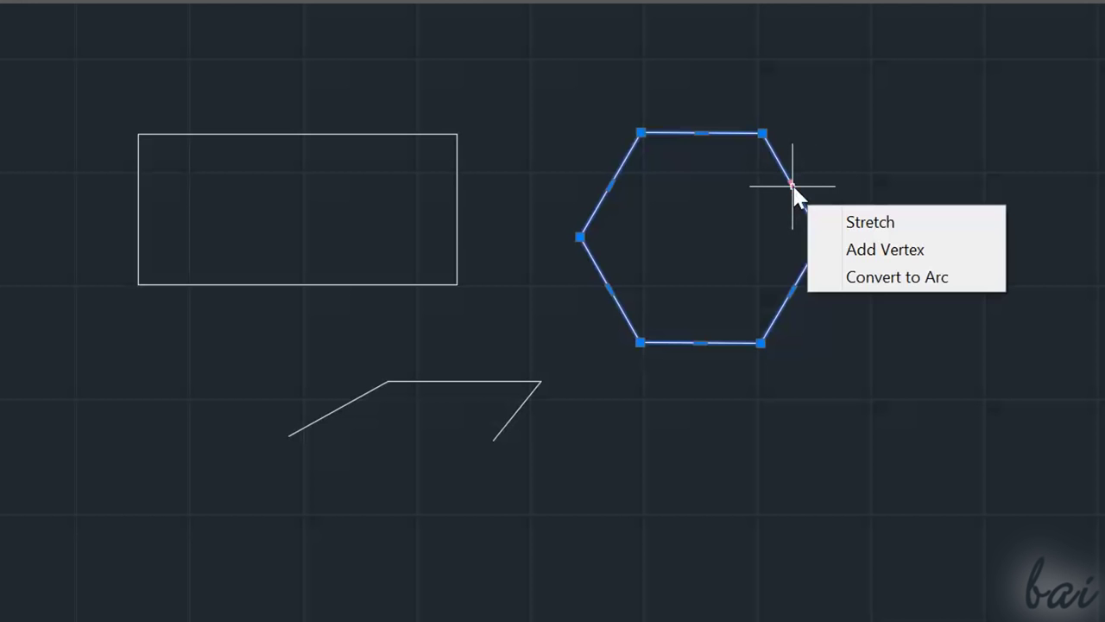
pyautogui.click(864, 278)
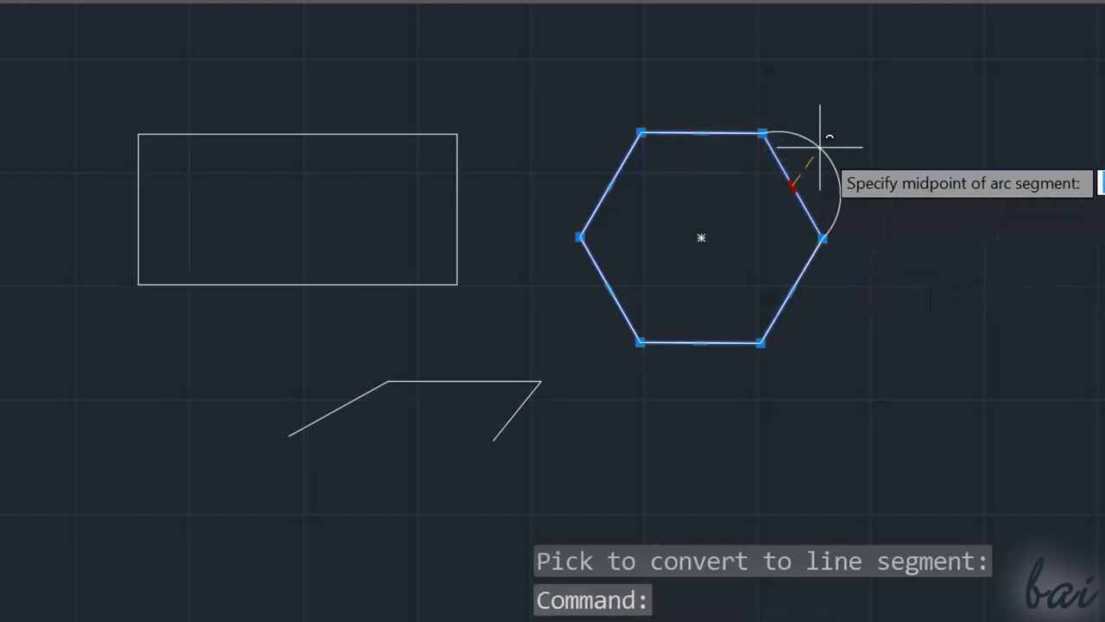
pyautogui.click(816, 177)
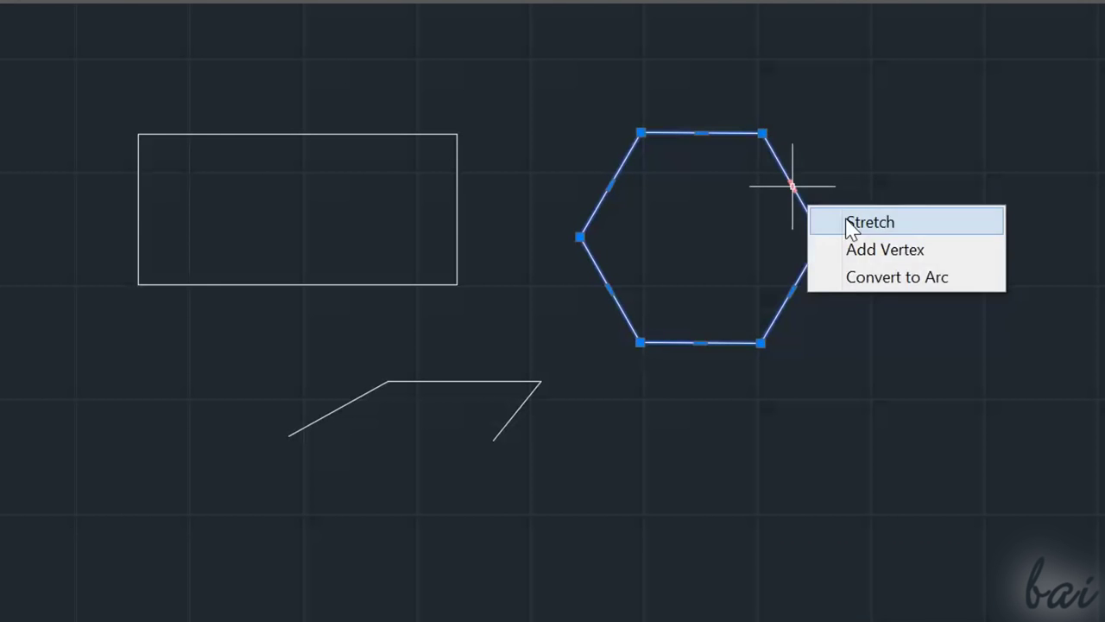
pyautogui.click(846, 222)
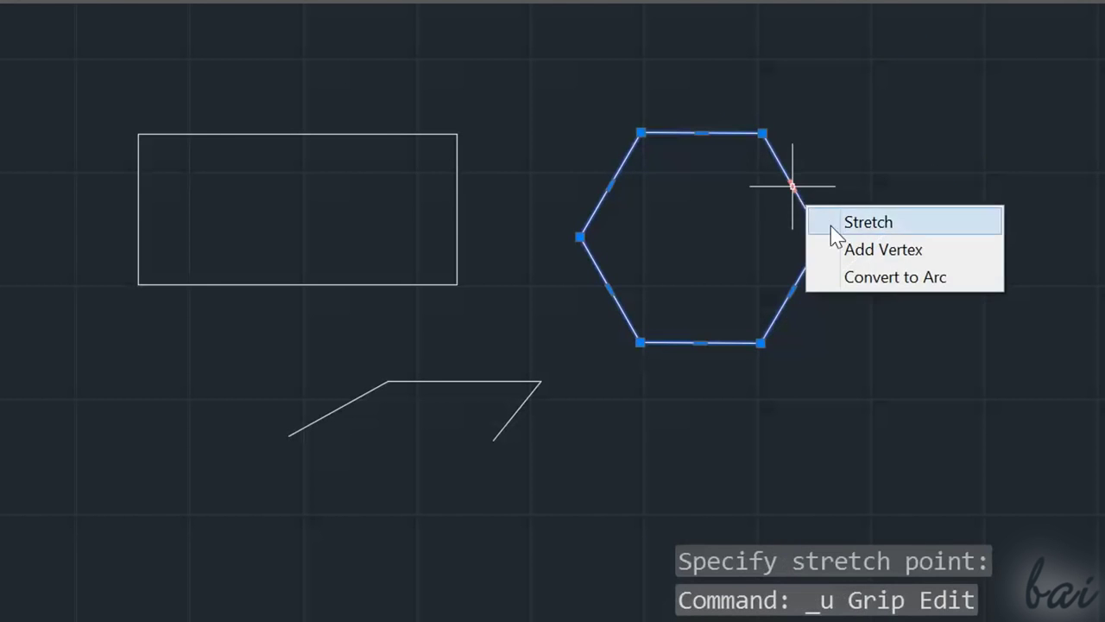
pyautogui.click(866, 278)
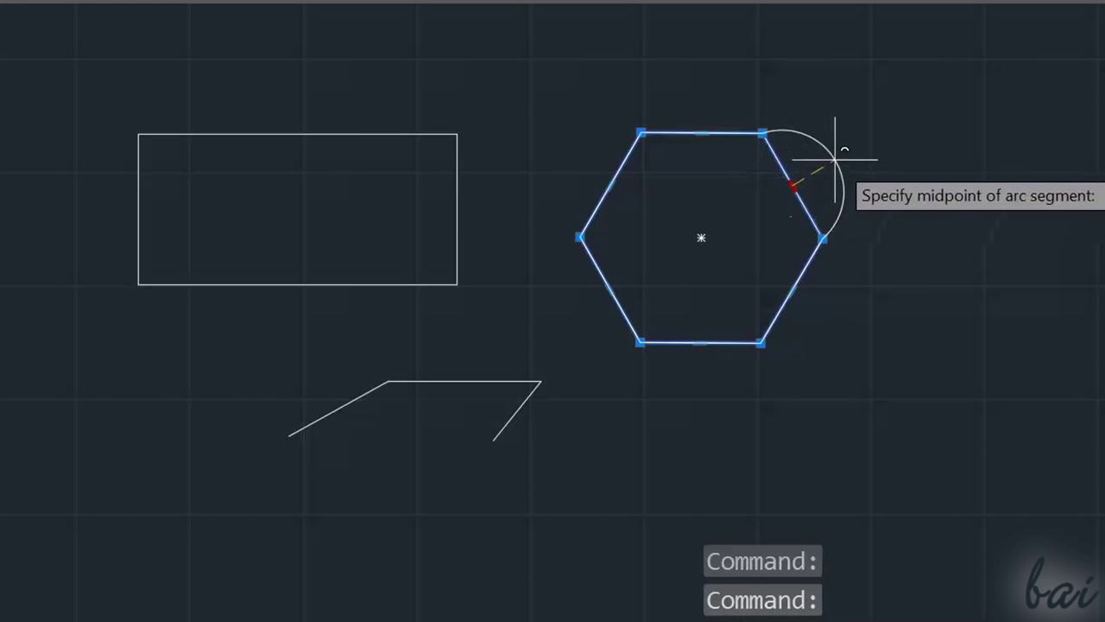
pyautogui.click(741, 210)
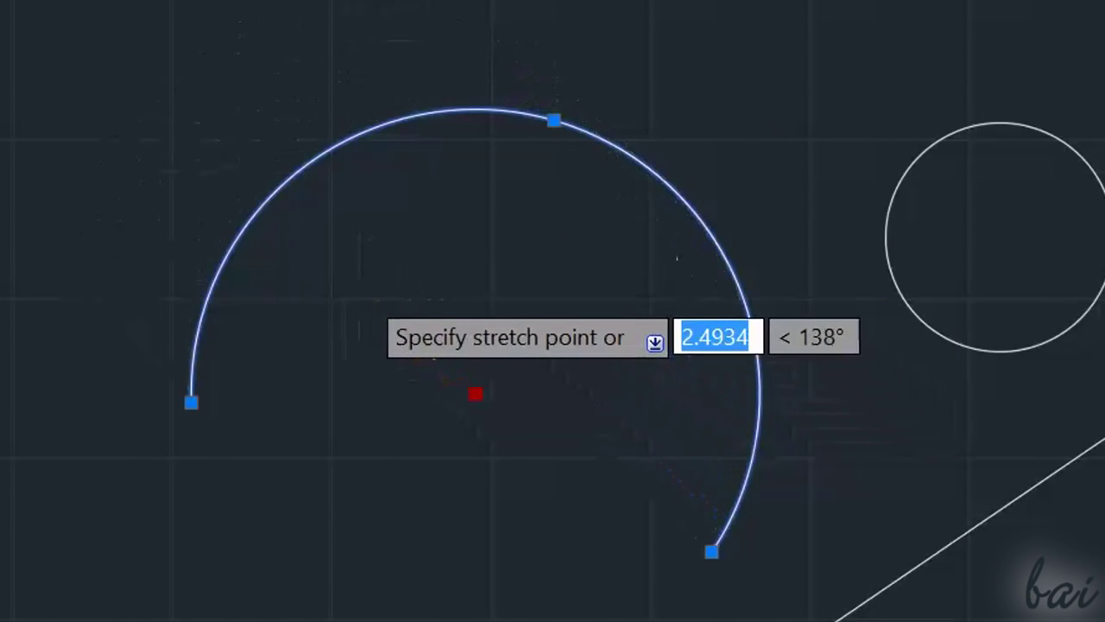
pyautogui.click(357, 287)
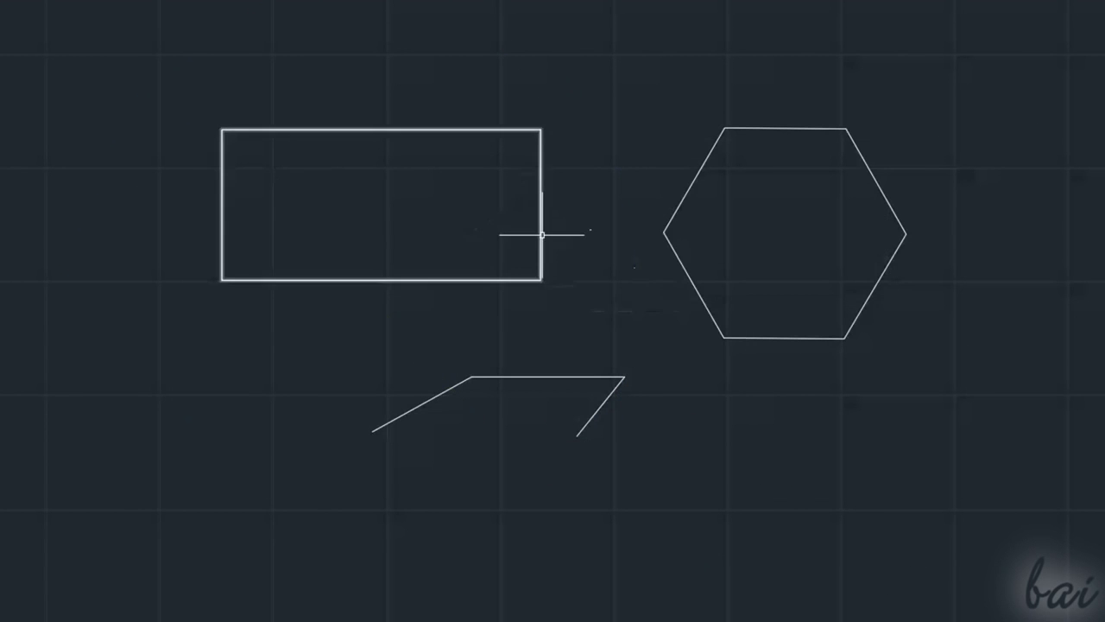
pyautogui.click(545, 216)
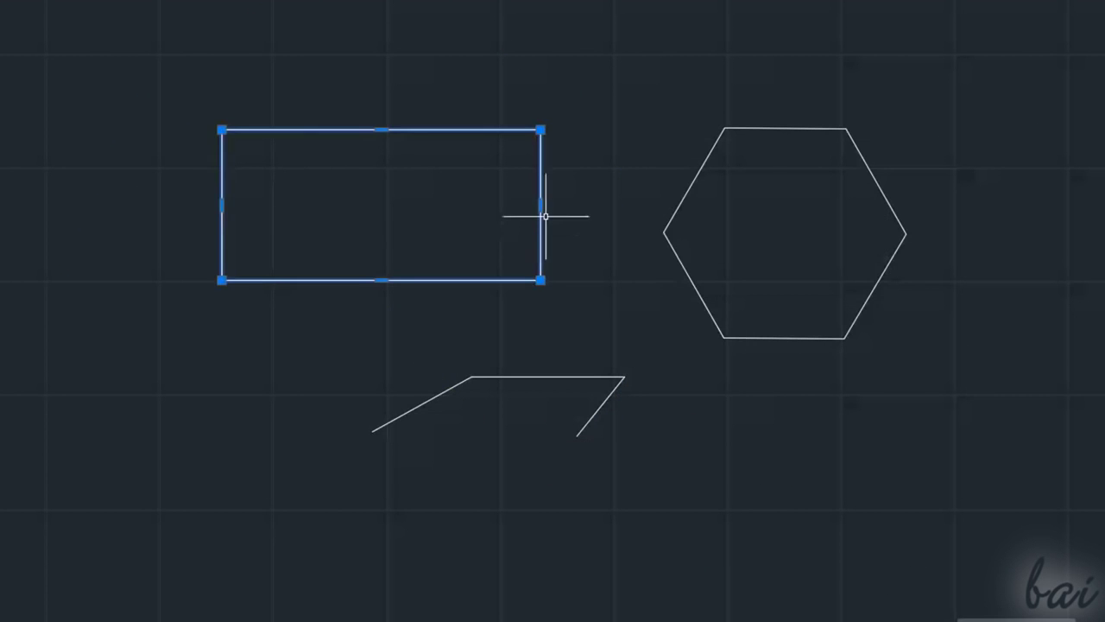
pyautogui.hotkey('ctrl', 'z')
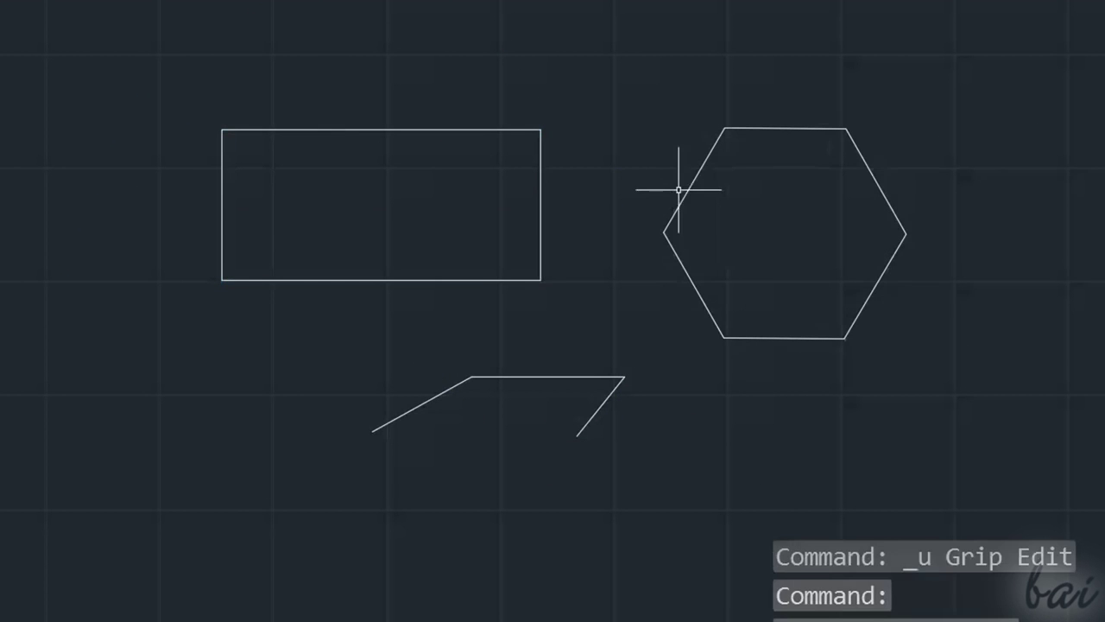
pyautogui.press('Escape')
pyautogui.click(696, 179)
pyautogui.click(741, 177)
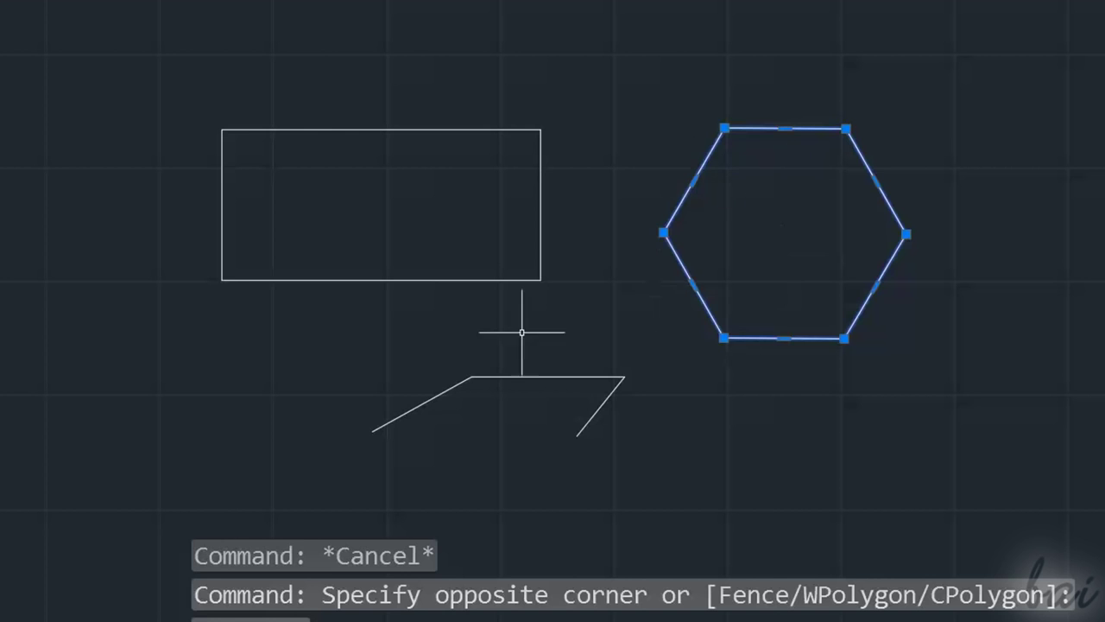
# - Move the rectangle up and to the right from its centre after a cancelled attempt
pyautogui.press('Escape')
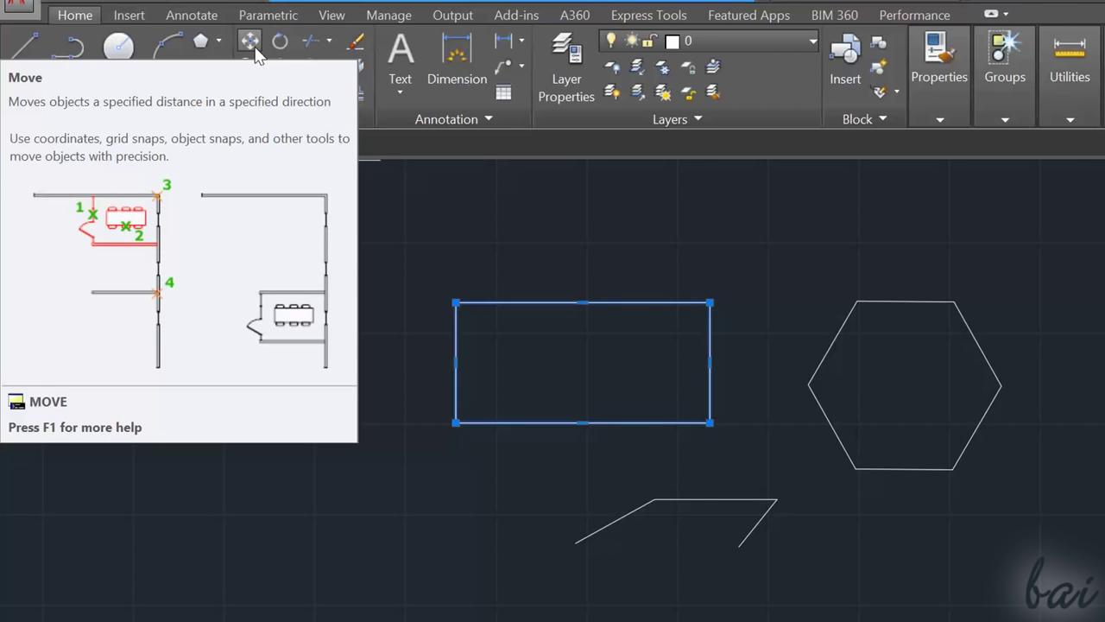
pyautogui.click(252, 45)
pyautogui.click(455, 302)
pyautogui.press('Escape')
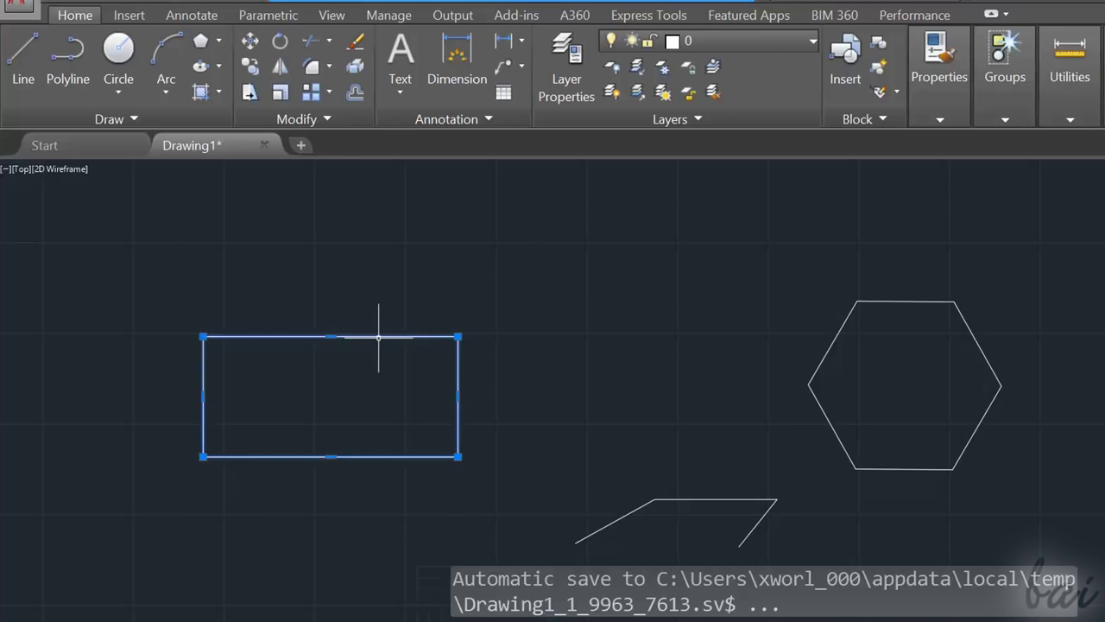
pyautogui.click(257, 49)
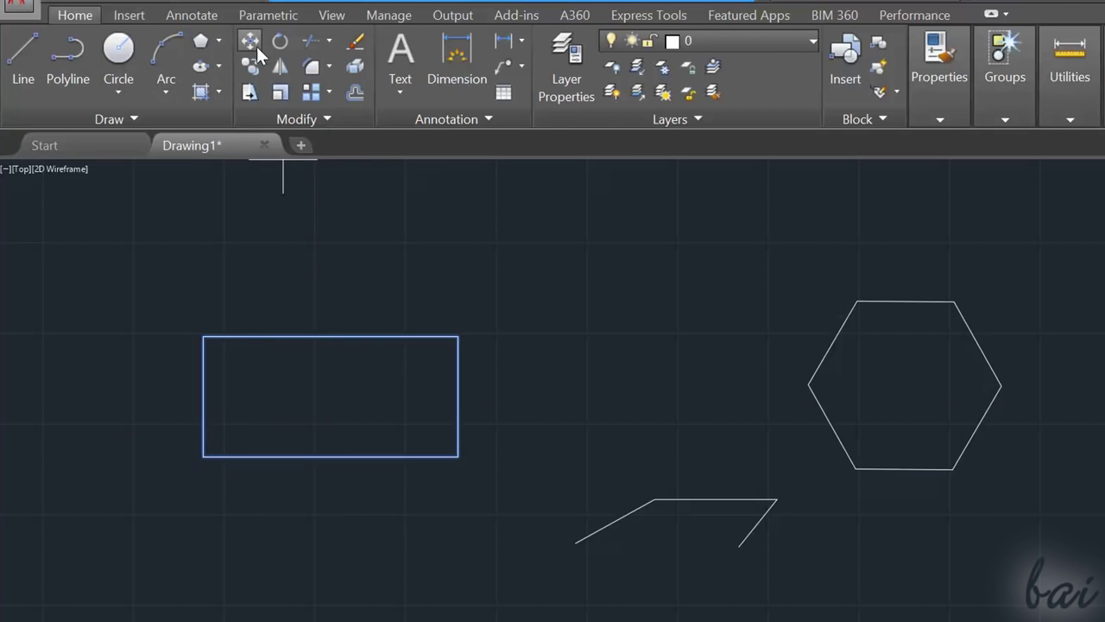
pyautogui.click(330, 397)
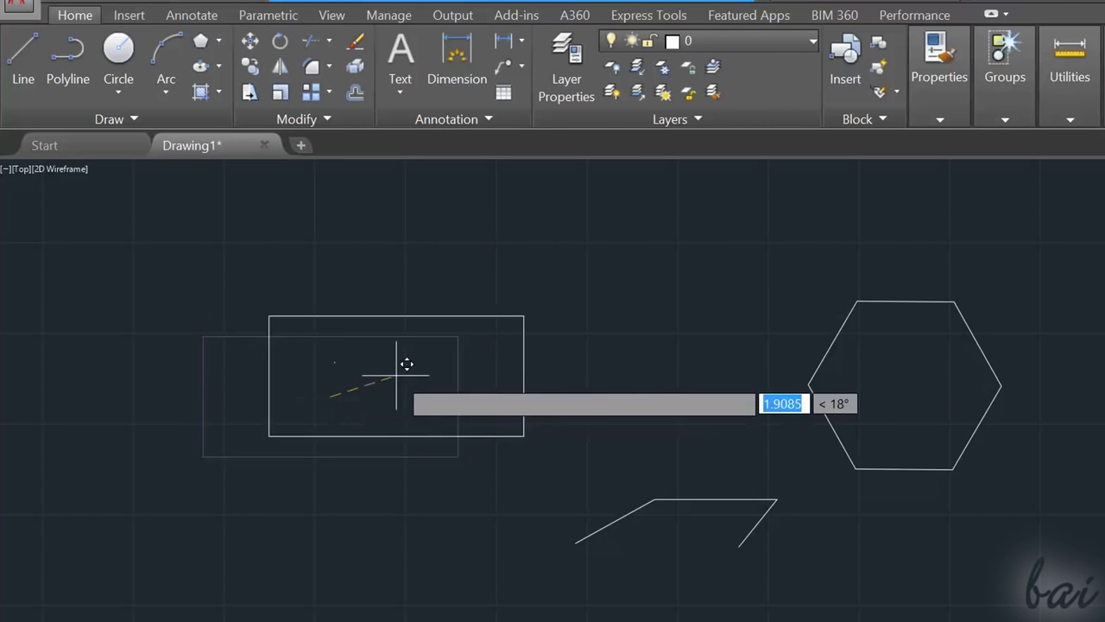
pyautogui.click(546, 347)
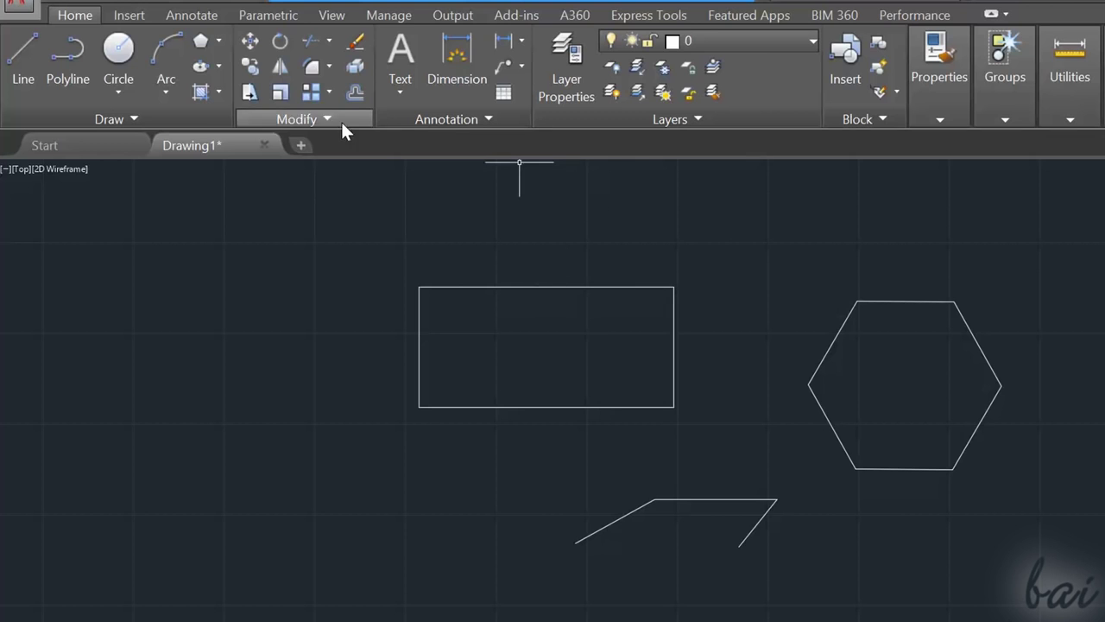
# - Move the rectangle by its top-left corner to a spot up and left
pyautogui.click(248, 39)
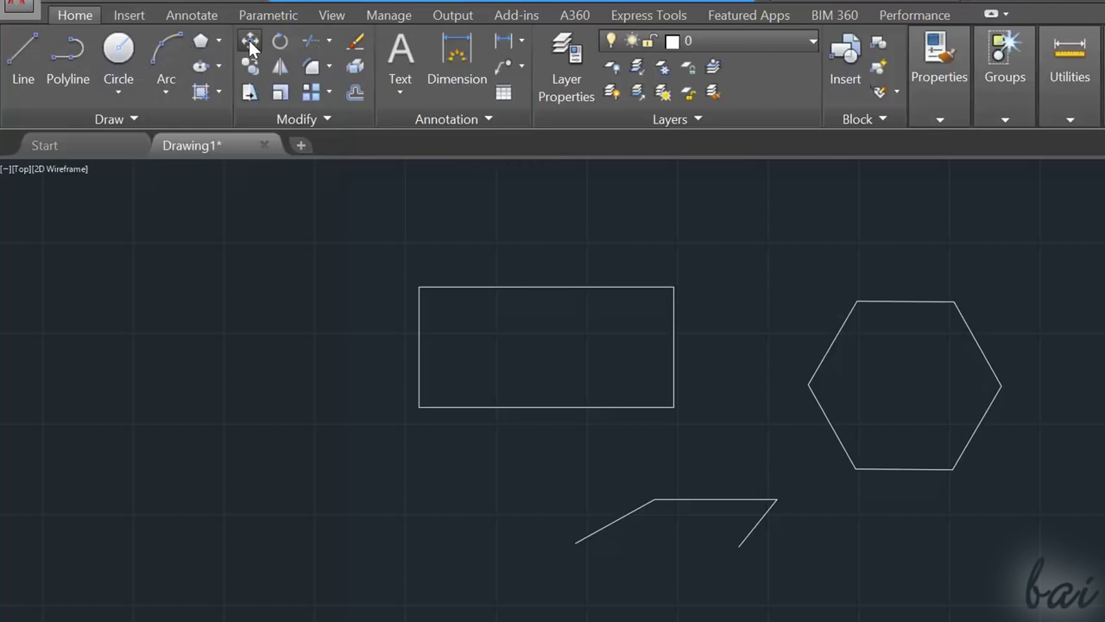
pyautogui.click(519, 288)
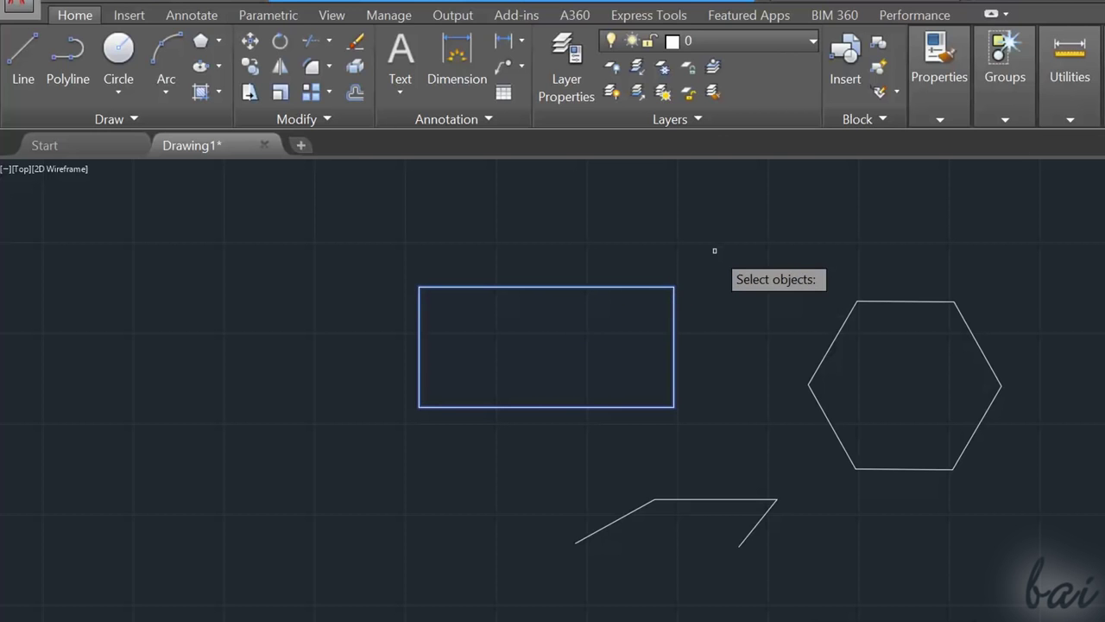
pyautogui.press('Return')
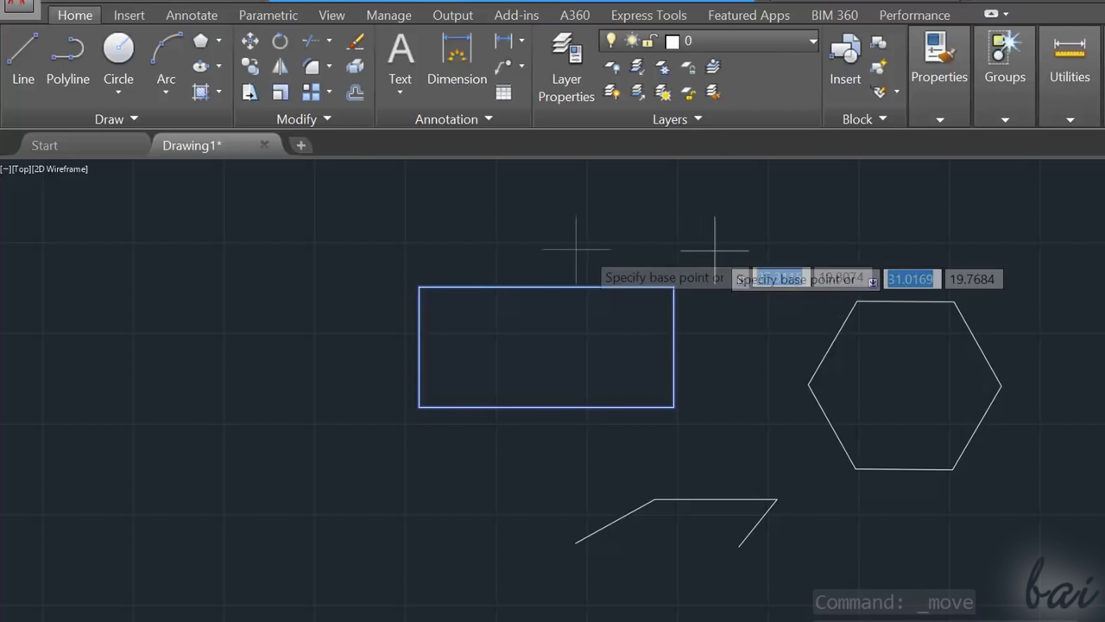
pyautogui.click(419, 286)
pyautogui.click(267, 232)
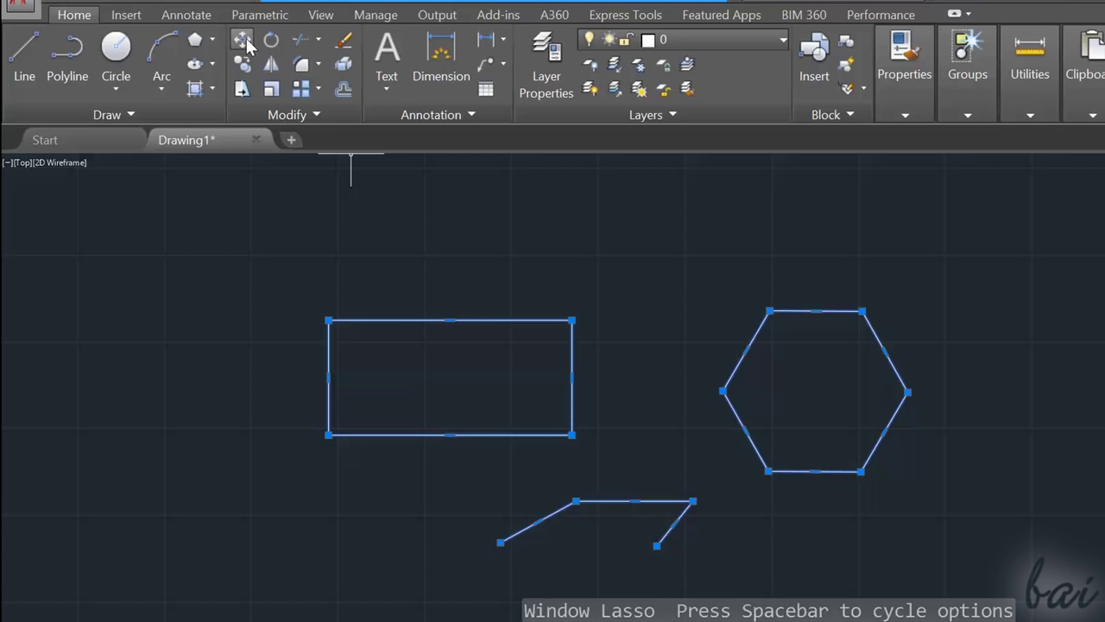
# - Move all selected shapes together from the rectangle's corner to a new spot
pyautogui.click(242, 39)
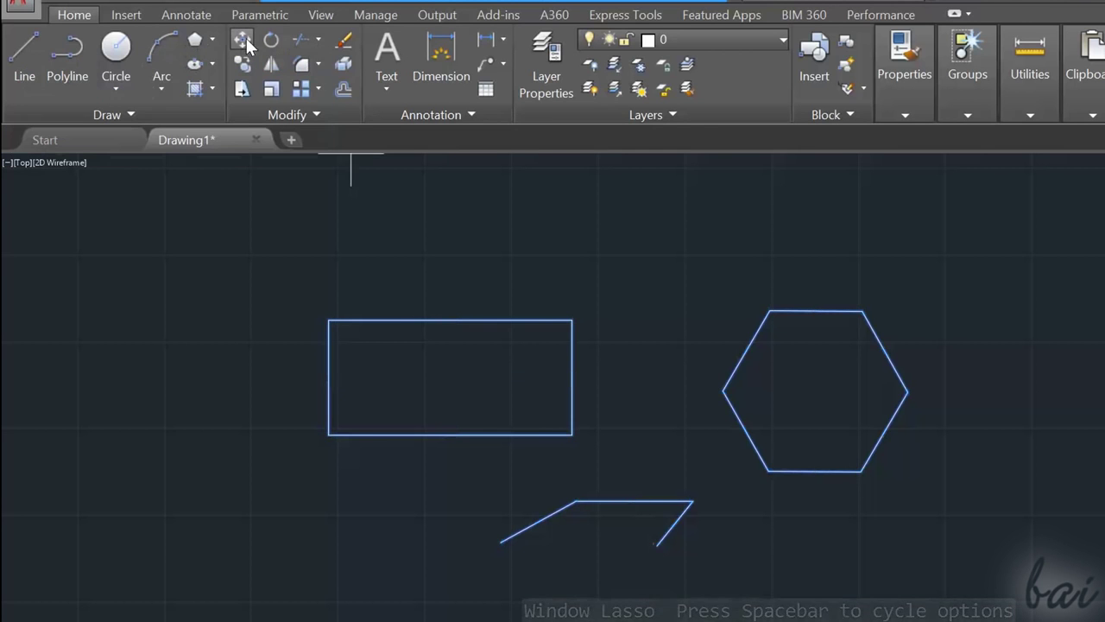
pyautogui.click(571, 321)
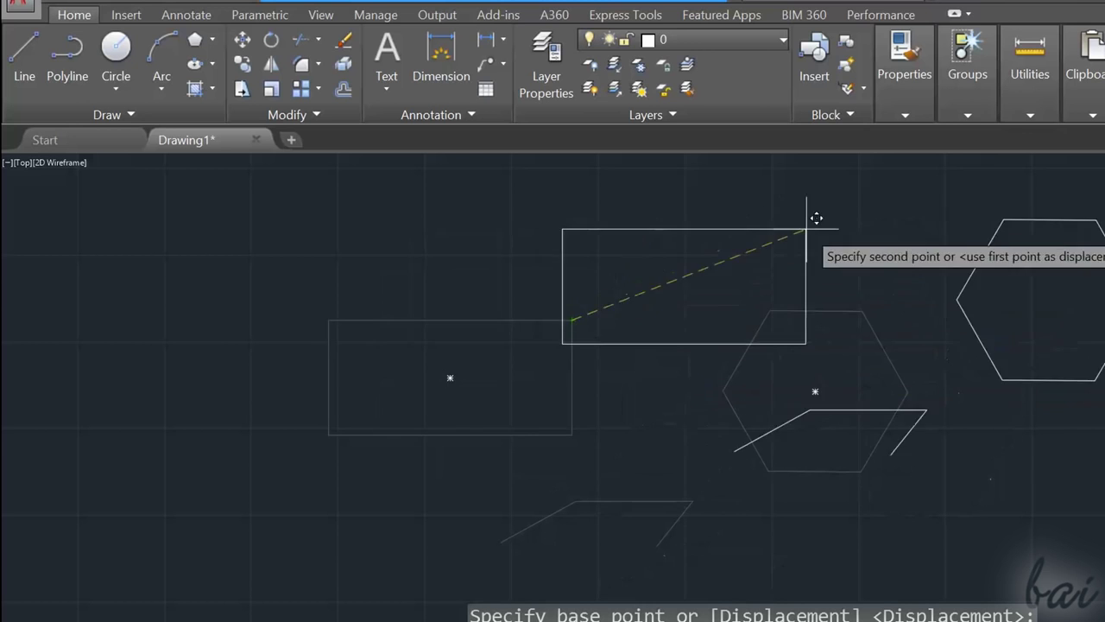
pyautogui.click(656, 240)
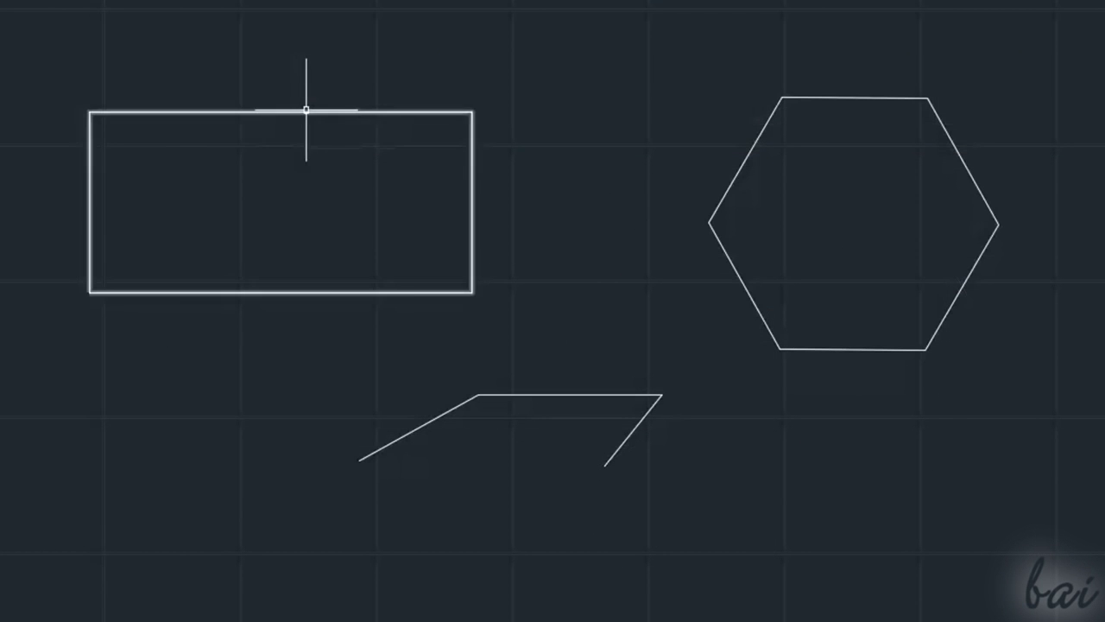
# - Select the rectangle and hexagon, then remove the rectangle from the selection
pyautogui.click(305, 109)
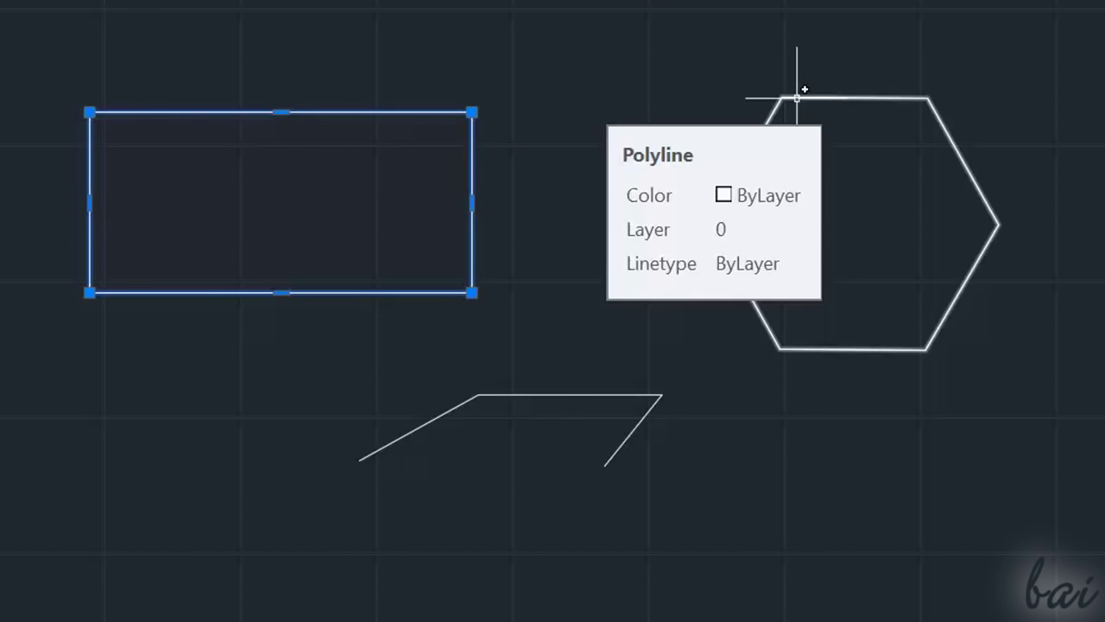
pyautogui.click(879, 98)
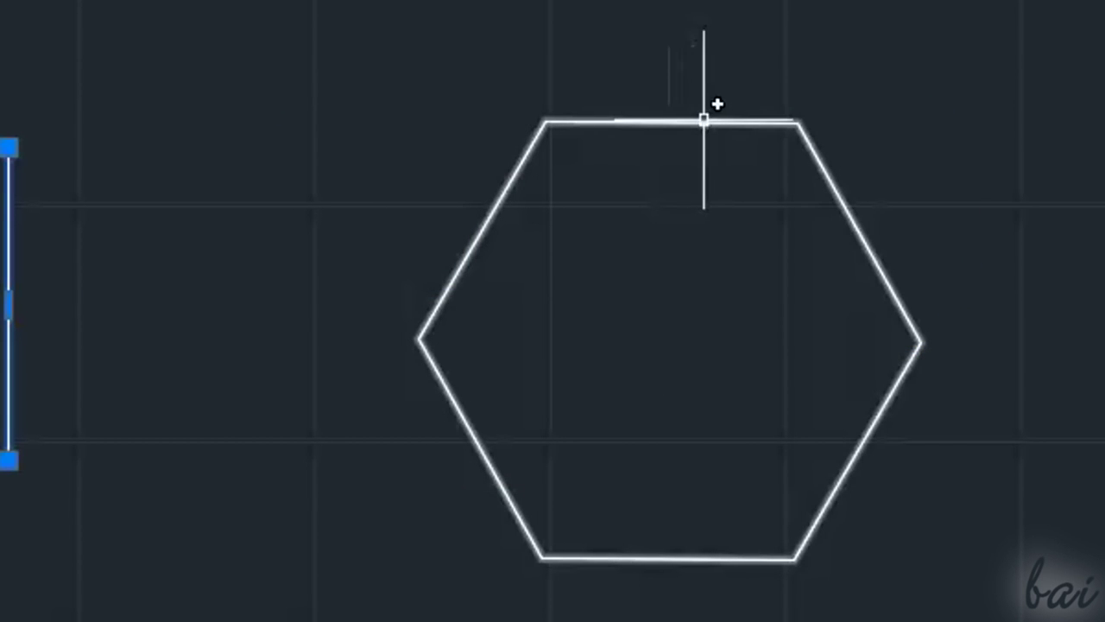
pyautogui.click(717, 121)
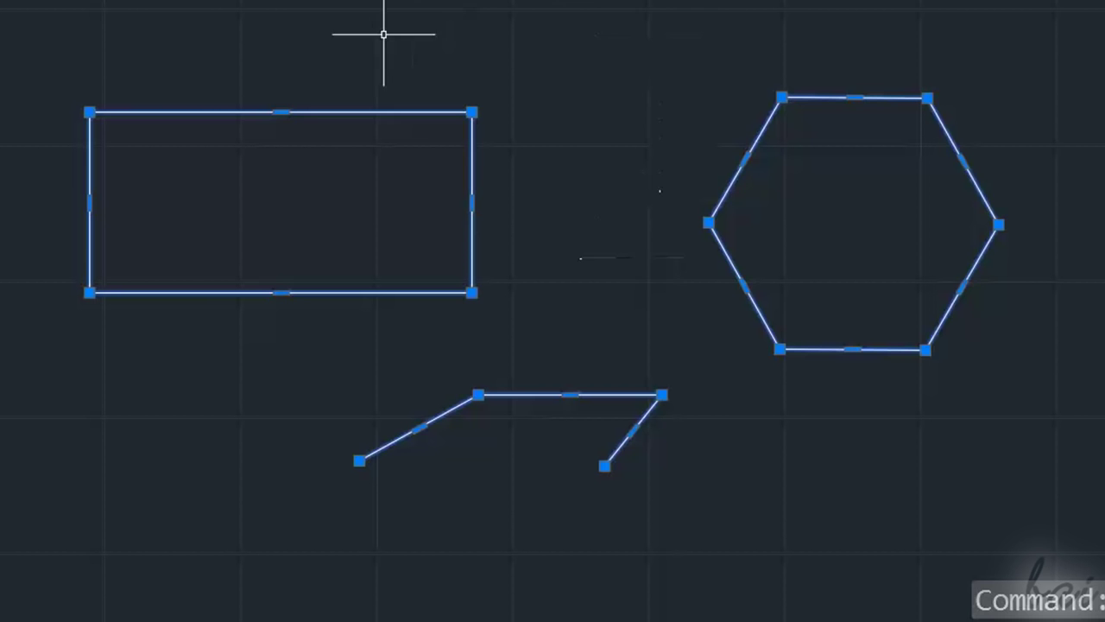
pyautogui.keyDown('shift'); pyautogui.click(350, 112); pyautogui.keyUp('shift')
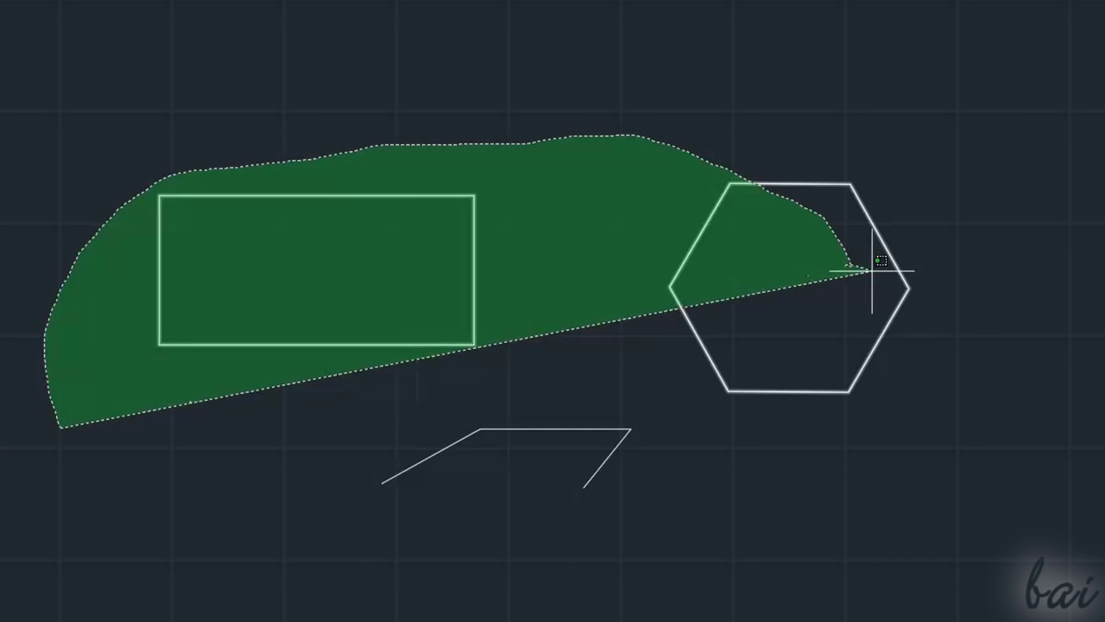
pyautogui.press('Escape')
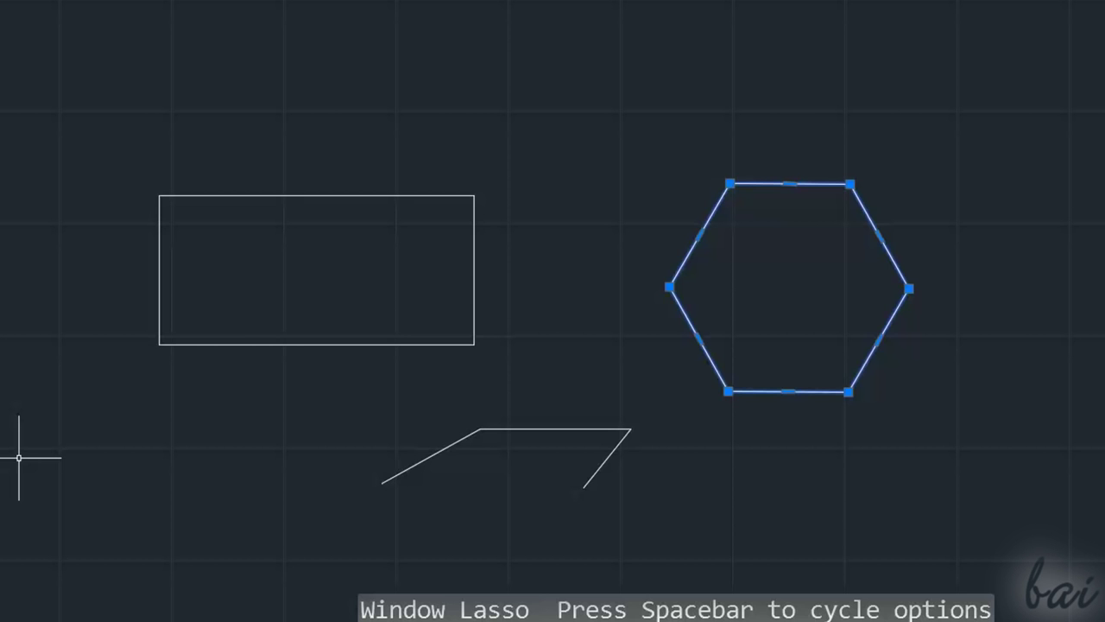
# - Deselect the rectangle, hexagon and polyline so no grips remain
pyautogui.press('Escape')
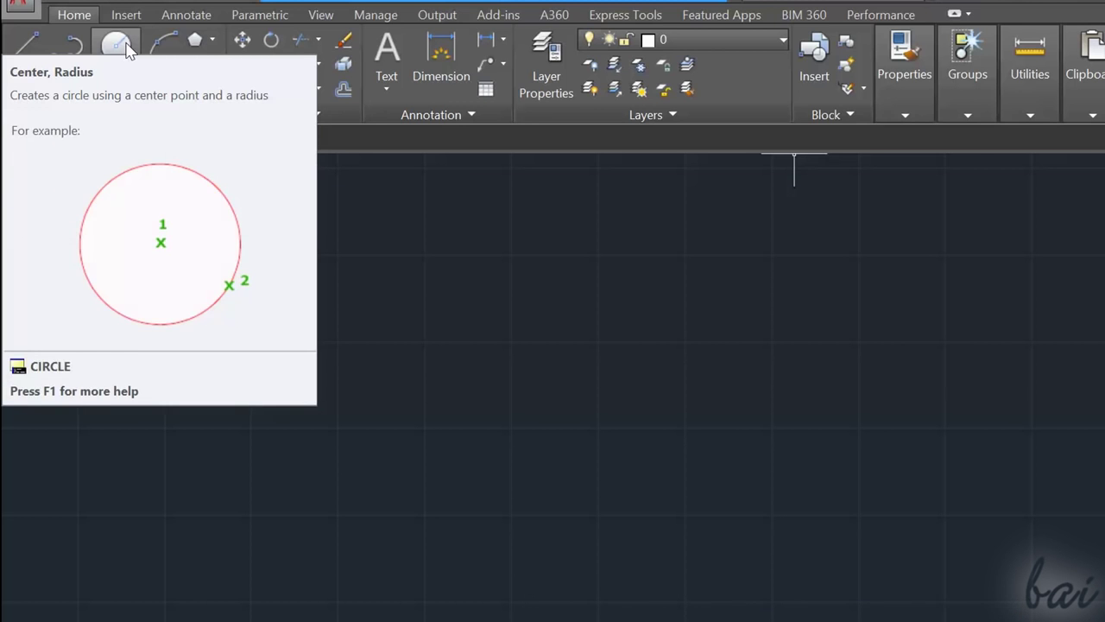
# - Start a circle at a picked center point and choose to size it by diameter
pyautogui.click(127, 50)
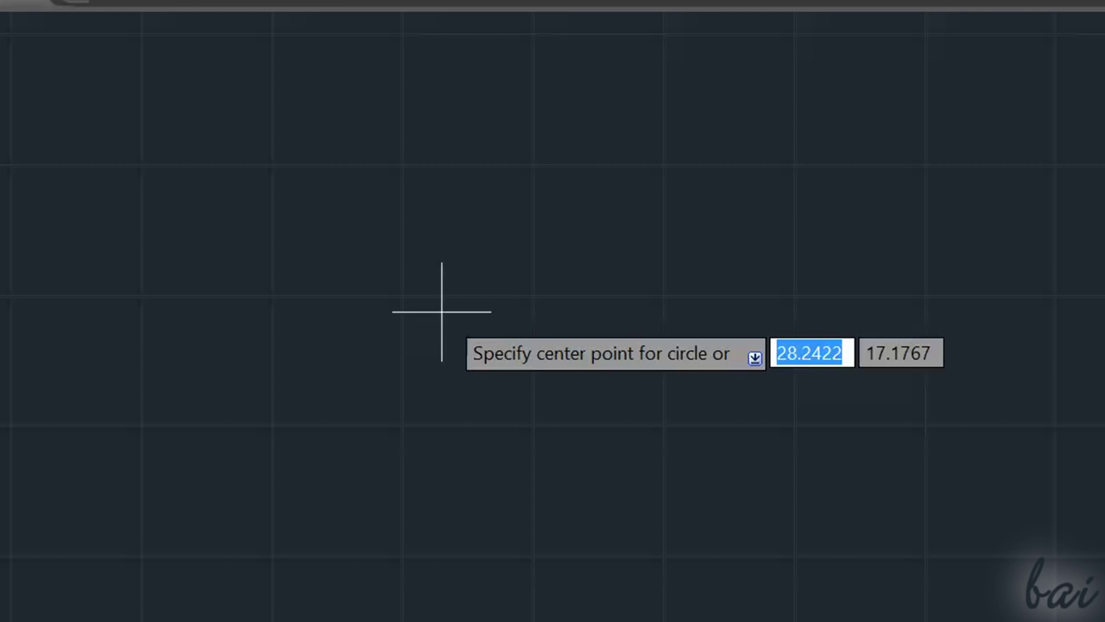
pyautogui.click(441, 311)
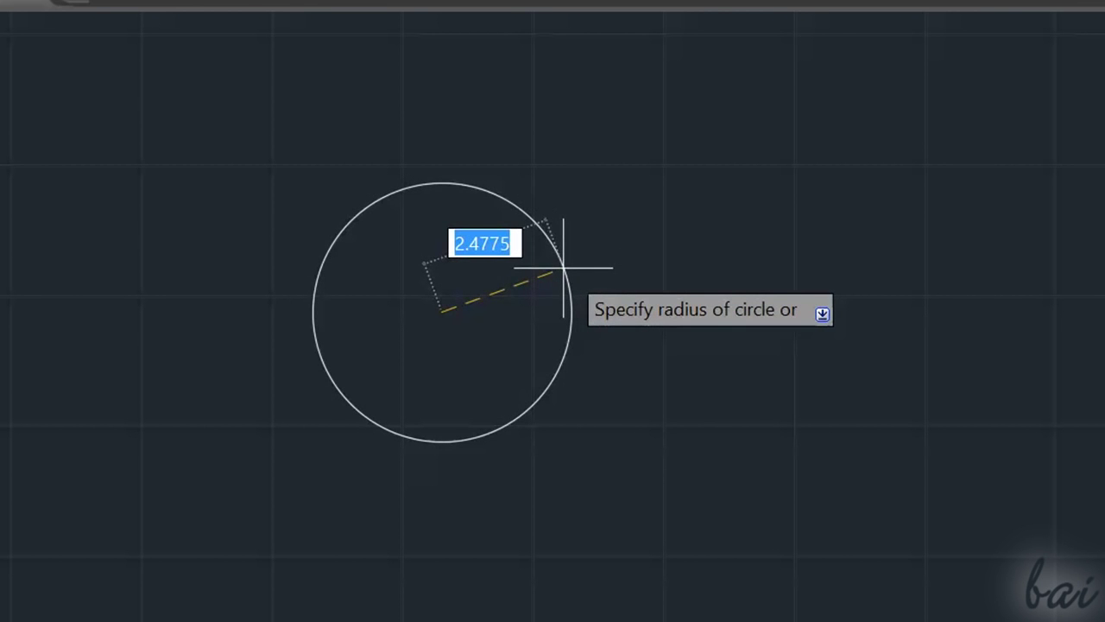
pyautogui.press('Down')
pyautogui.press('Down')
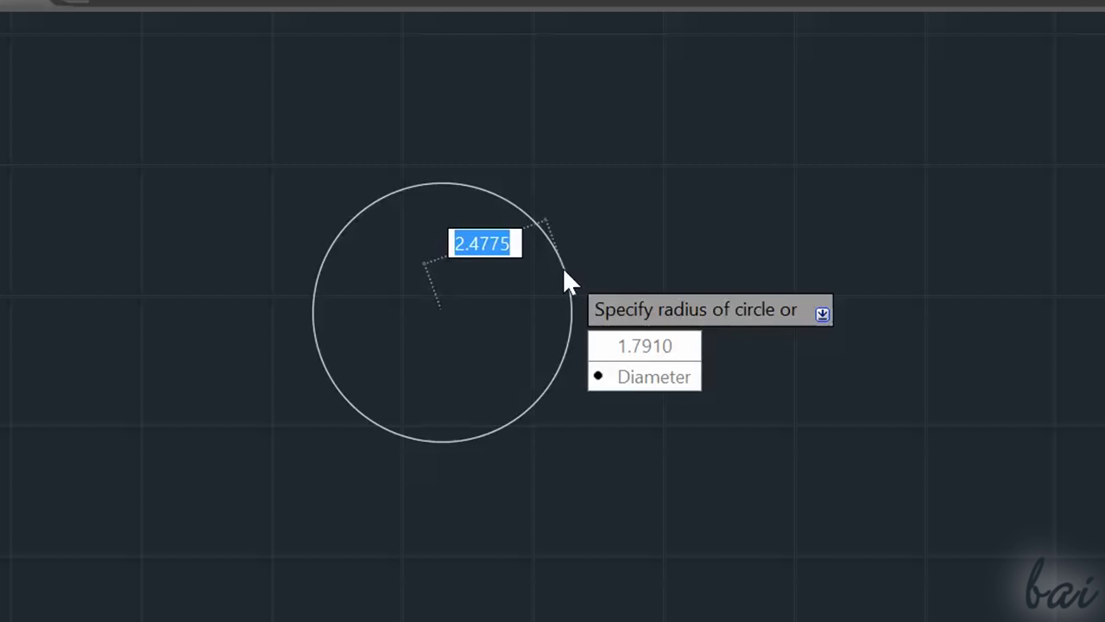
pyautogui.press('Down')
pyautogui.press('Down')
pyautogui.press('Return')
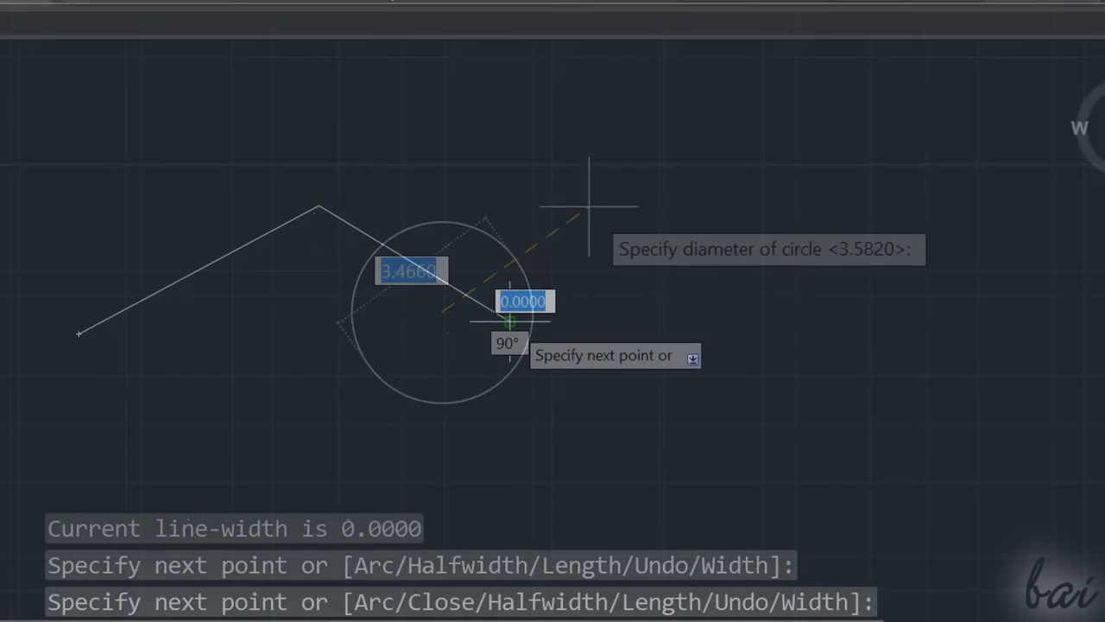
# - Switch the polyline to Arc mode and add two curved arc segments
pyautogui.press('Down')
pyautogui.press('Down')
pyautogui.press('Down')
pyautogui.press('Down')
pyautogui.press('Down')
pyautogui.press('Down')
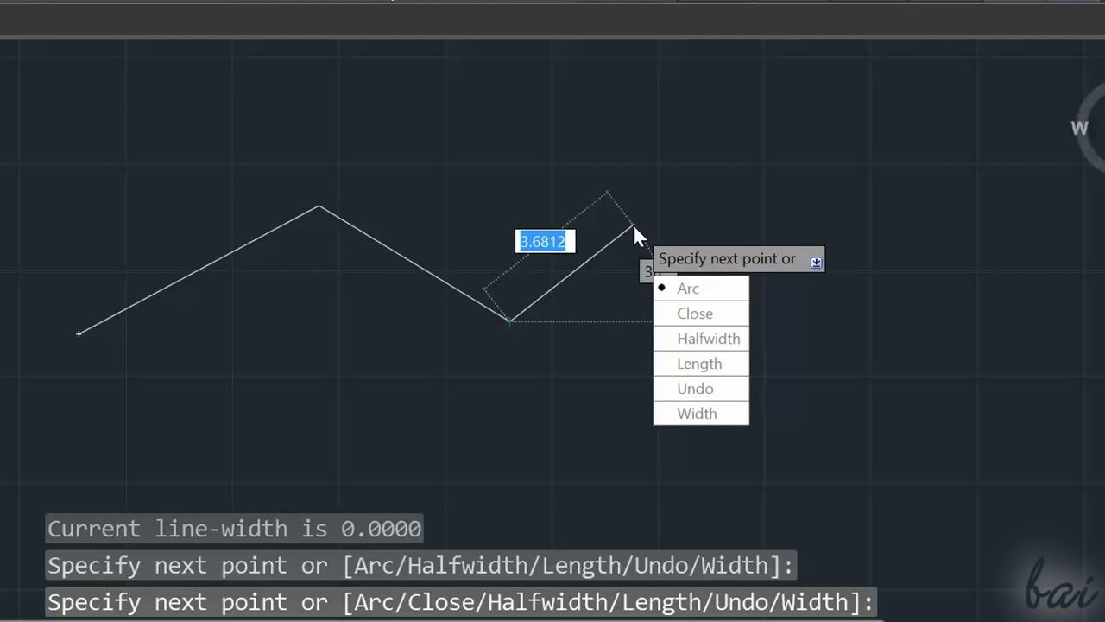
pyautogui.press('Up')
pyautogui.press('Up')
pyautogui.press('Up')
pyautogui.press('Up')
pyautogui.press('Down')
pyautogui.press('Down')
pyautogui.press('Down')
pyautogui.press('Down')
pyautogui.press('Down')
pyautogui.press('Up')
pyautogui.press('Up')
pyautogui.press('Up')
pyautogui.press('Up')
pyautogui.press('Up')
pyautogui.press('Return')
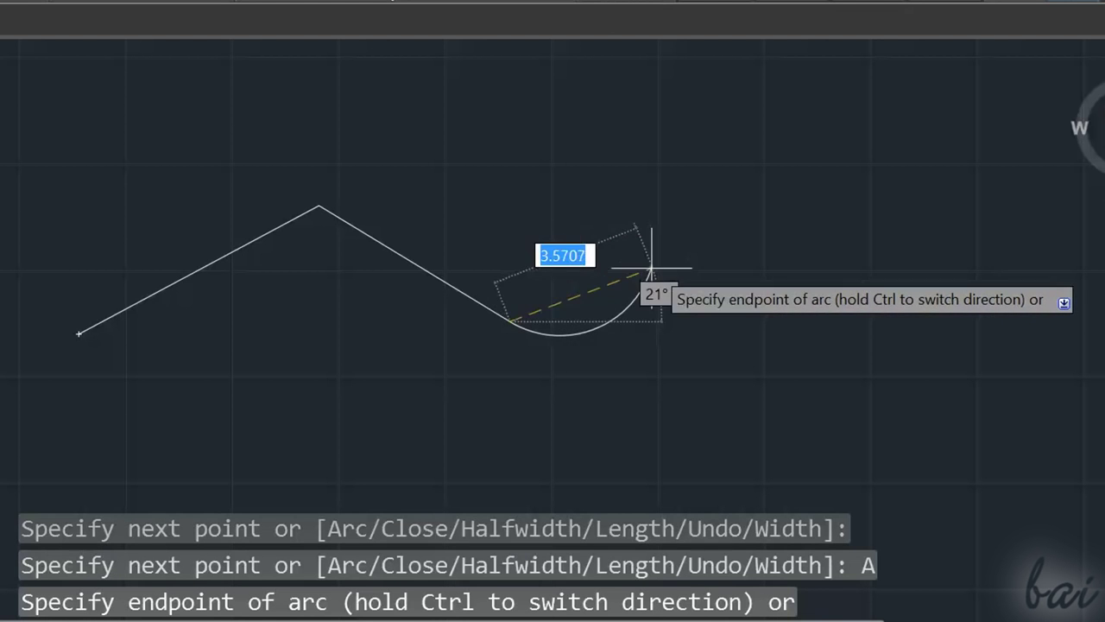
pyautogui.click(646, 211)
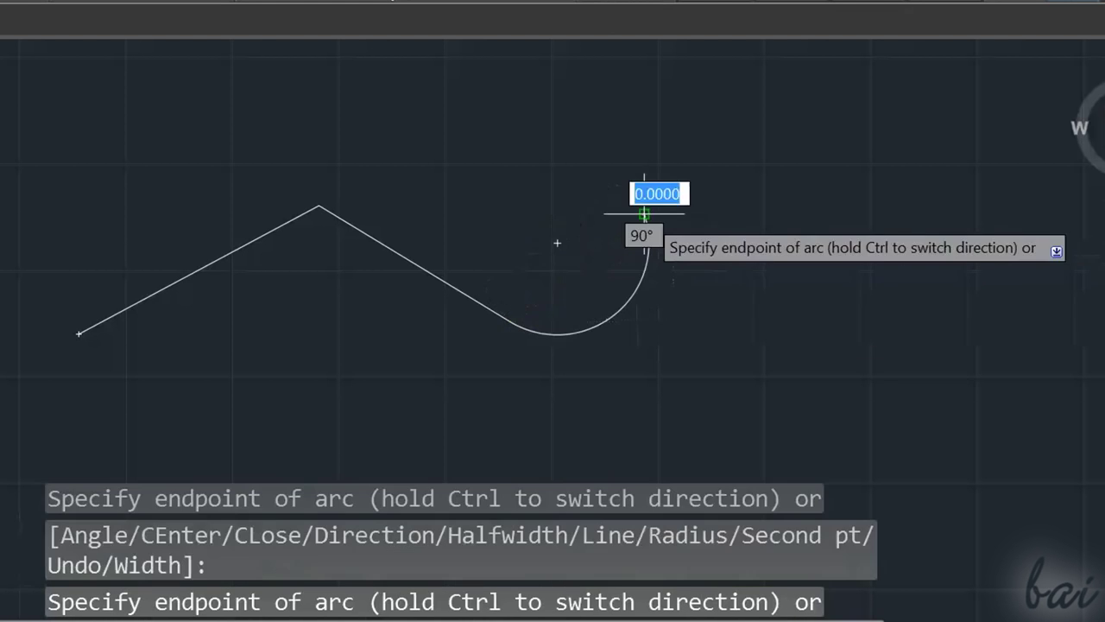
pyautogui.click(810, 154)
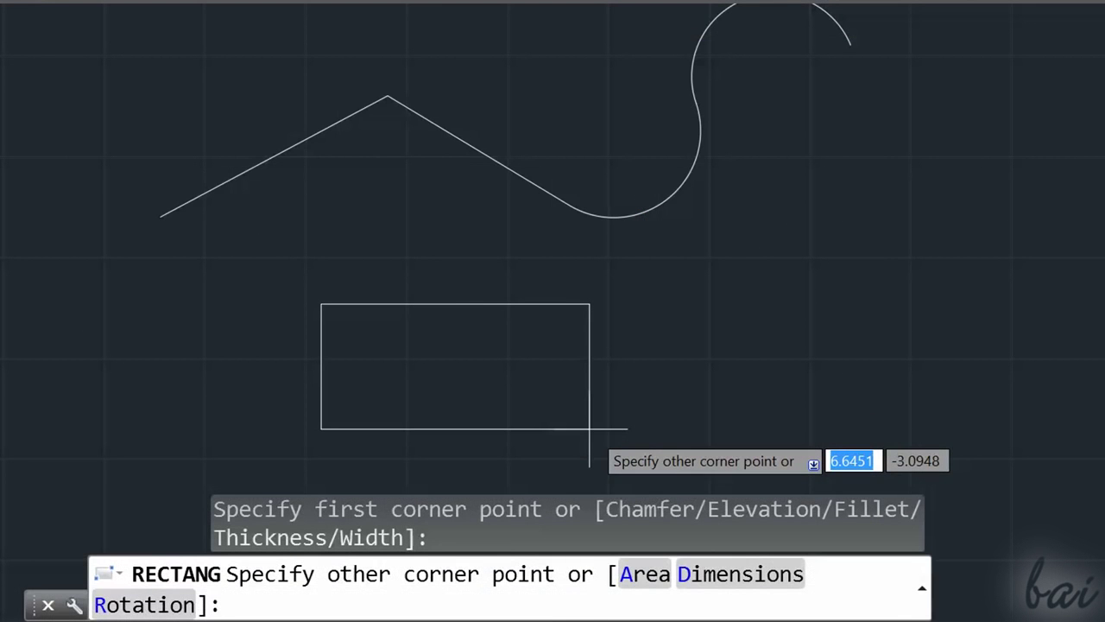
# - Size a new rectangle by Dimensions, accepting the 10 by 10 default
pyautogui.press('Down')
pyautogui.press('Down')
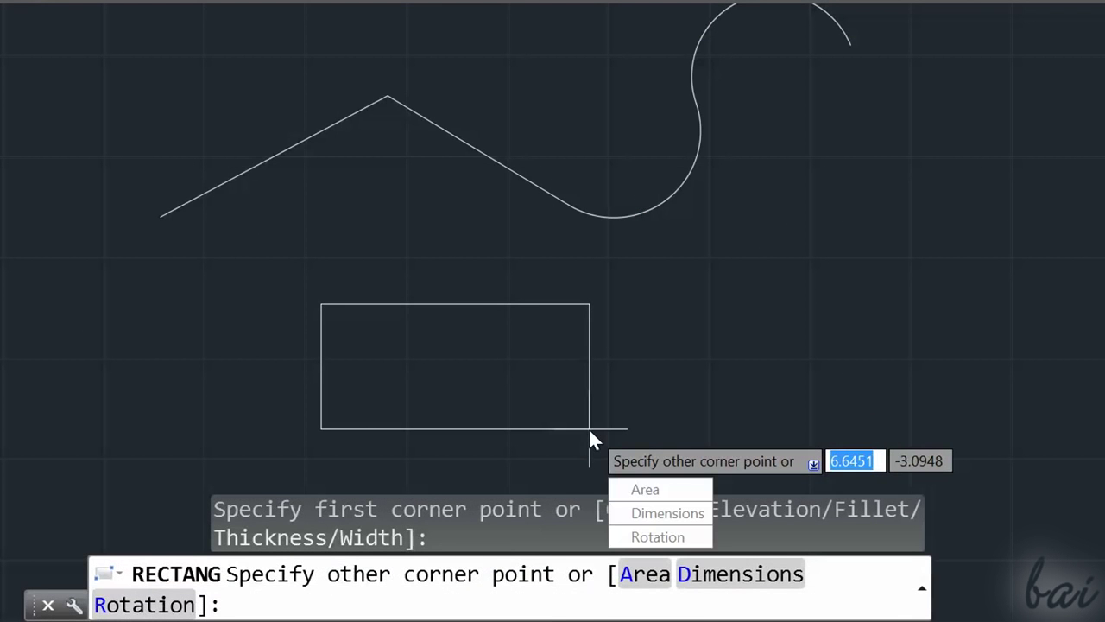
pyautogui.press('Up')
pyautogui.press('Down')
pyautogui.press('Down')
pyautogui.press('Return')
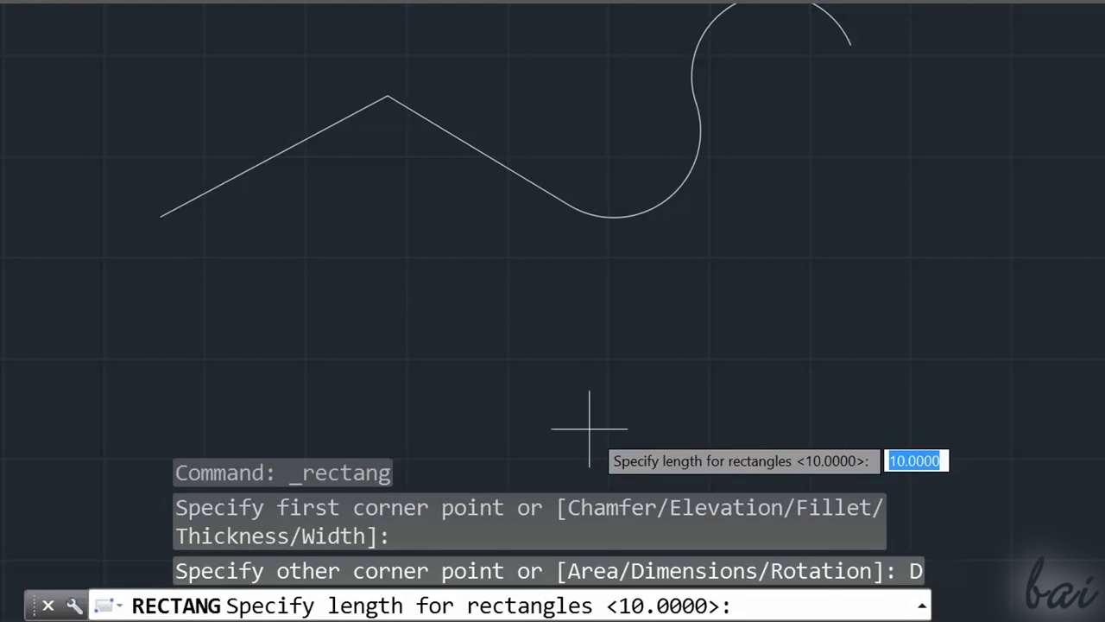
pyautogui.press('Return')
pyautogui.press('Return')
pyautogui.scroll(-2, 590, 427)
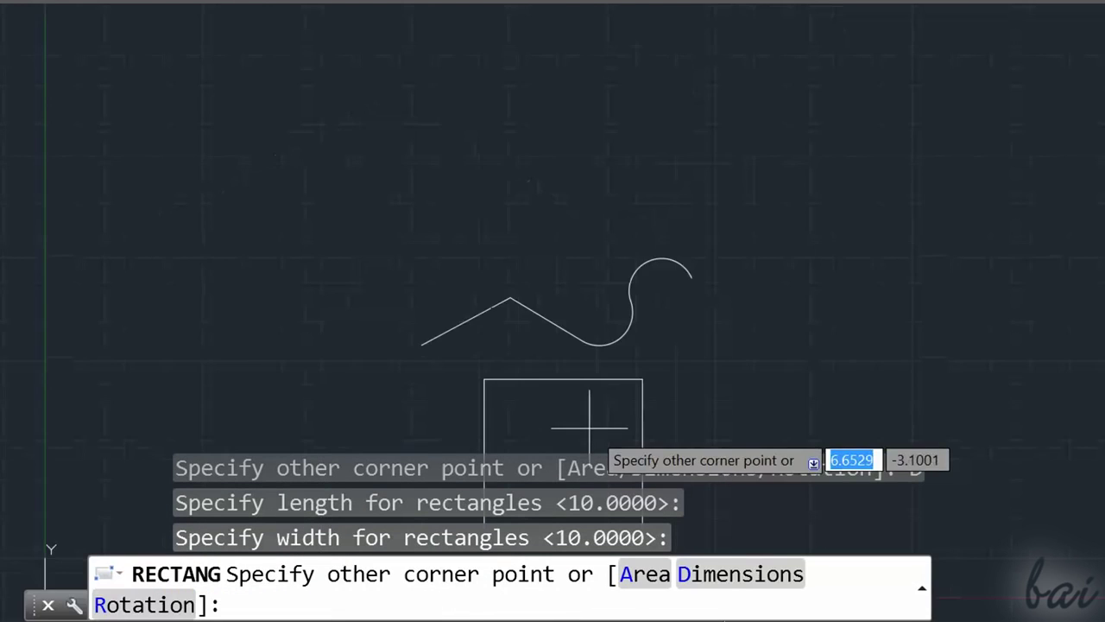
pyautogui.scroll(2, 784, 338)
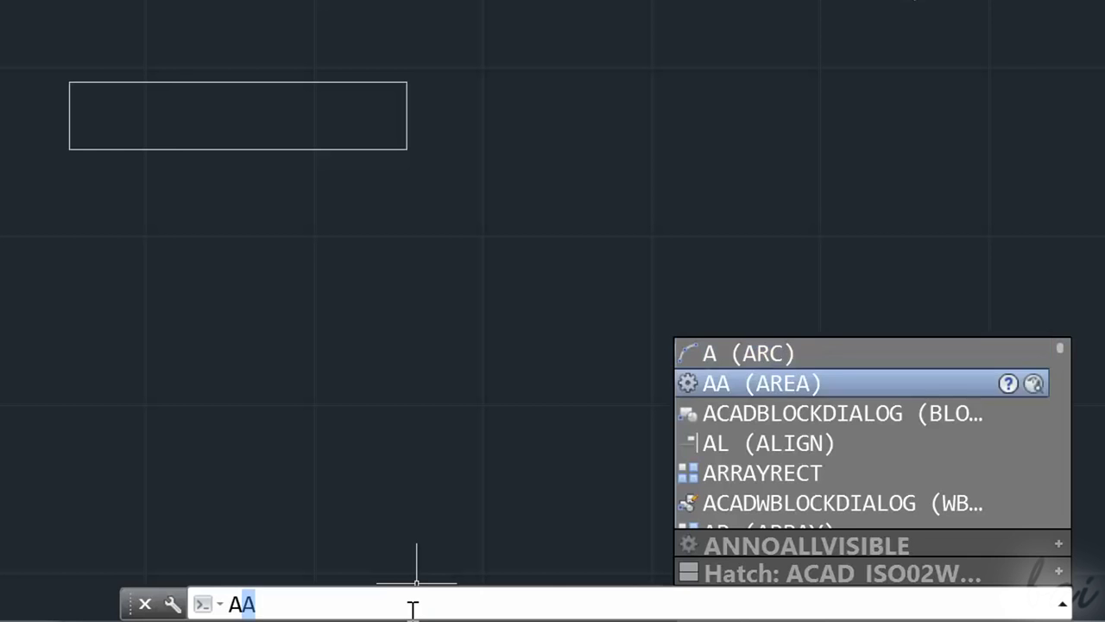
# - Browse the AutoComplete suggestions for A and run the chosen command
pyautogui.press('Down')
pyautogui.press('Down')
pyautogui.press('Down')
pyautogui.press('Down')
pyautogui.press('Down')
pyautogui.press('Down')
pyautogui.press('Down')
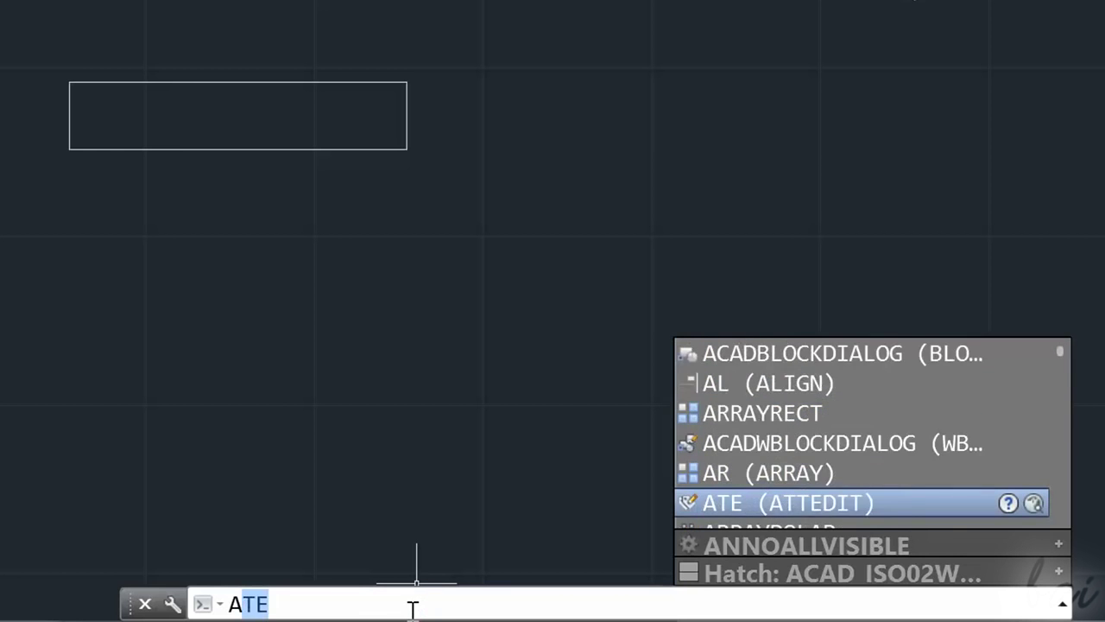
pyautogui.press('Down')
pyautogui.press('Down')
pyautogui.press('Down')
pyautogui.press('Down')
pyautogui.press('Down')
pyautogui.press('Down')
pyautogui.press('Down')
pyautogui.press('Down')
pyautogui.press('Down')
pyautogui.press('Down')
pyautogui.press('Down')
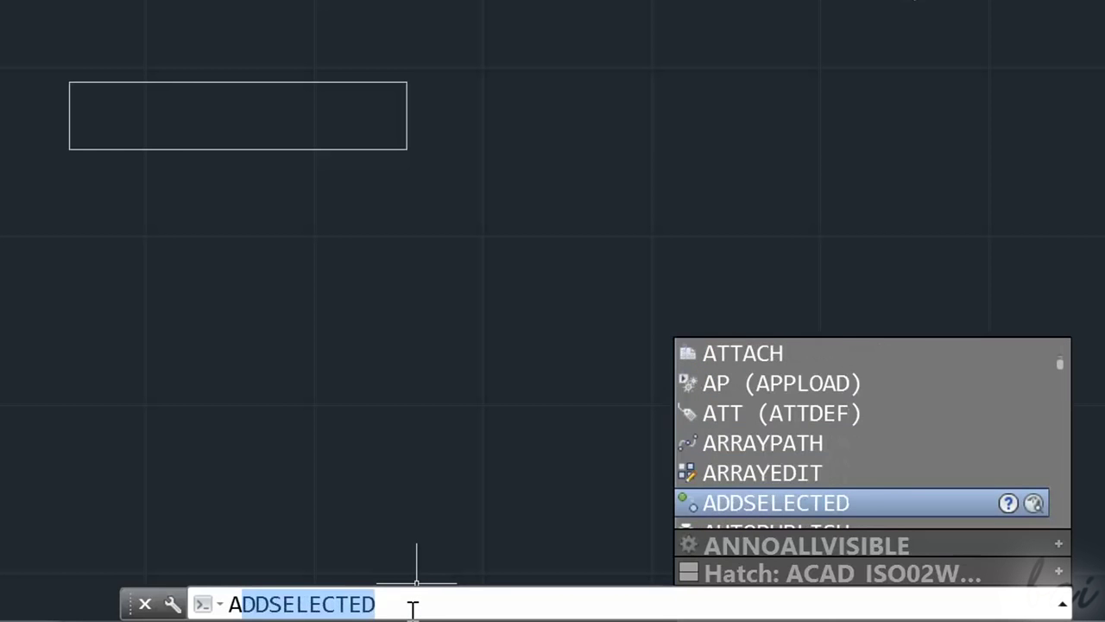
pyautogui.press('Down')
pyautogui.press('Down')
pyautogui.press('Down')
pyautogui.press('Down')
pyautogui.press('Down')
pyautogui.press('Down')
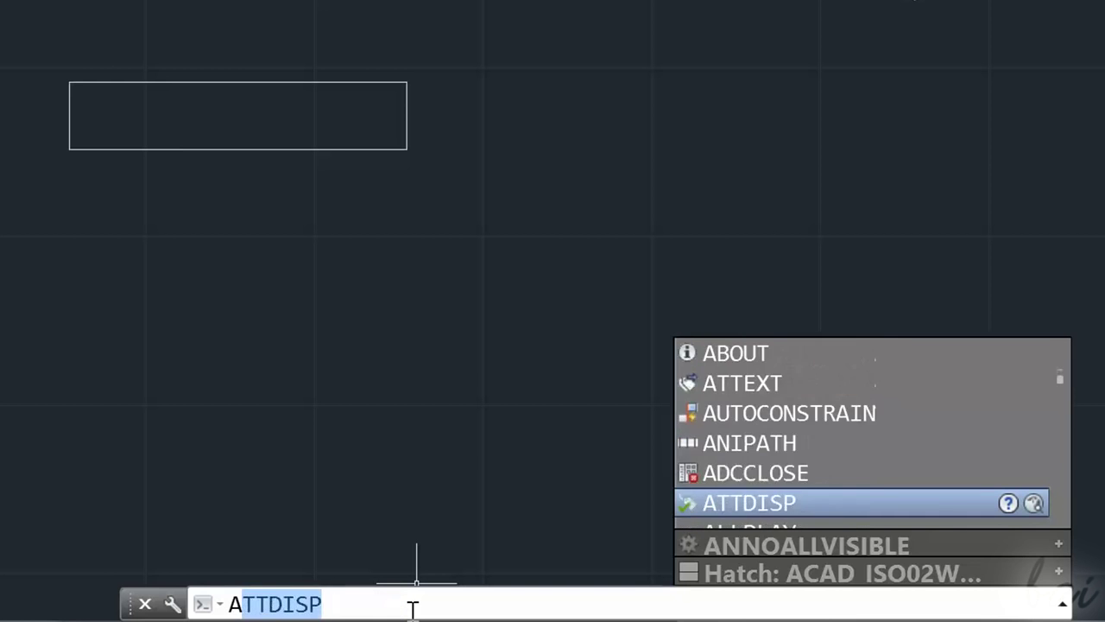
pyautogui.press('Up')
pyautogui.press('Up')
pyautogui.press('Up')
pyautogui.press('Up')
pyautogui.press('Up')
pyautogui.press('Up')
pyautogui.press('Up')
pyautogui.press('Up')
pyautogui.press('Up')
pyautogui.press('Up')
pyautogui.press('Up')
pyautogui.press('Up')
pyautogui.press('Up')
pyautogui.press('Up')
pyautogui.press('Up')
pyautogui.press('Up')
pyautogui.press('Up')
pyautogui.press('Up')
pyautogui.press('Up')
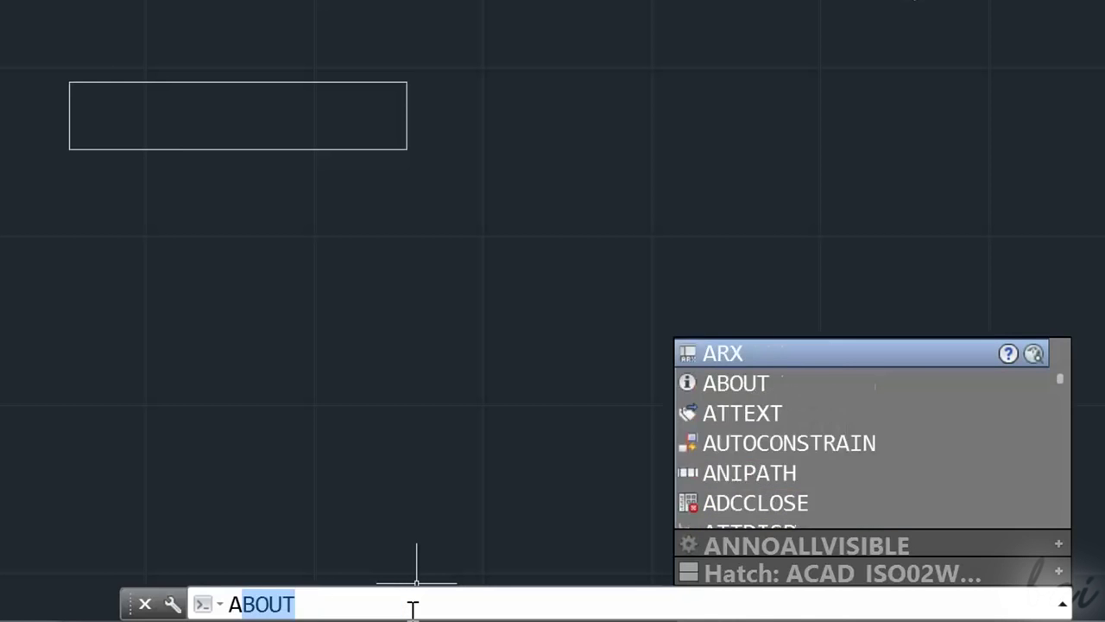
pyautogui.press('Up')
pyautogui.press('Up')
pyautogui.press('Up')
pyautogui.press('Up')
pyautogui.press('Up')
pyautogui.press('Up')
pyautogui.press('Up')
pyautogui.press('Up')
pyautogui.press('Up')
pyautogui.press('Up')
pyautogui.press('Up')
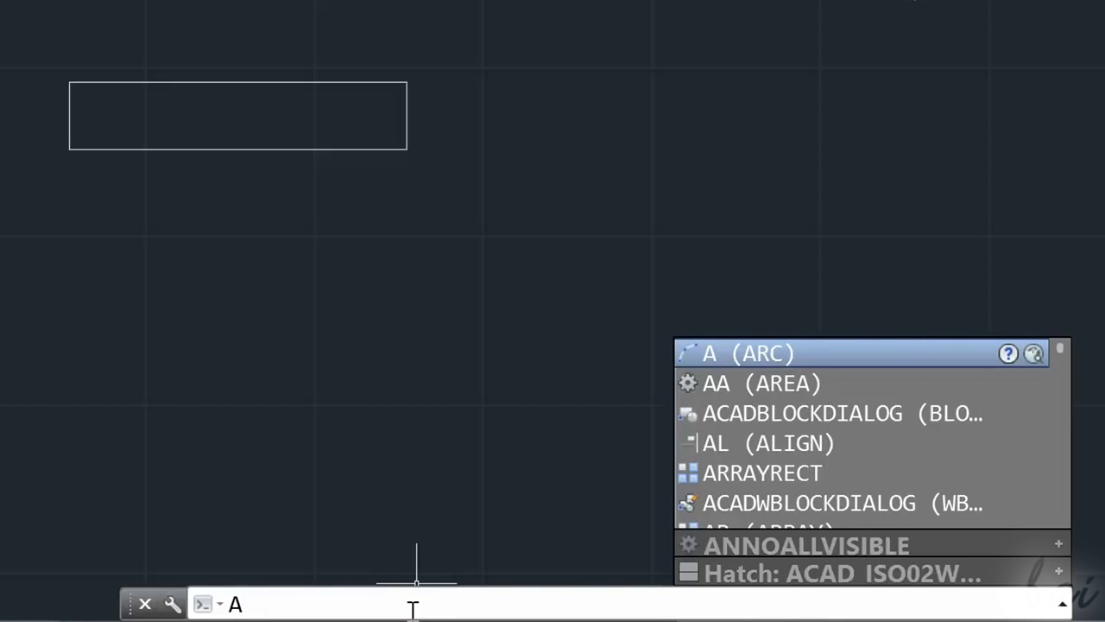
pyautogui.press('Return')
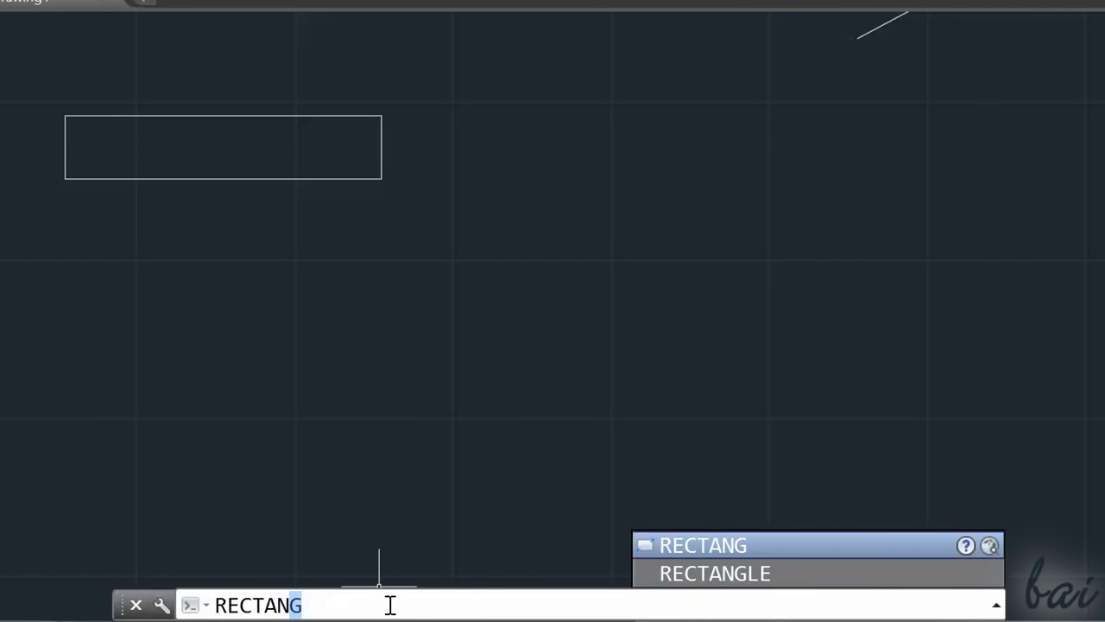
# - Draw another rectangle by picking its two opposite corners
pyautogui.press('Return')
pyautogui.click(506, 218)
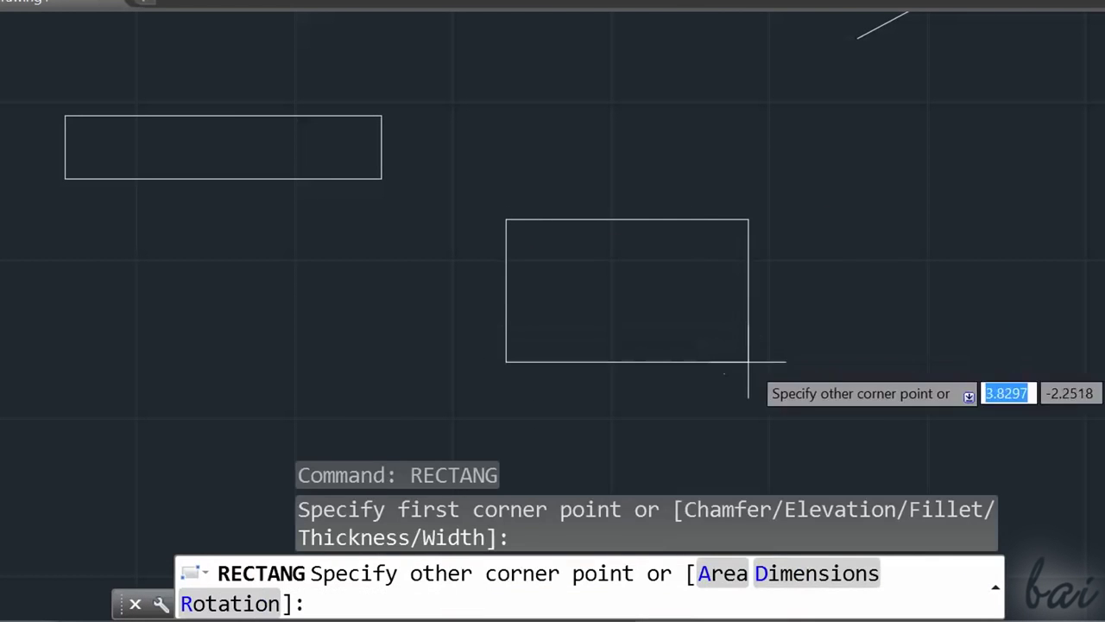
pyautogui.click(748, 362)
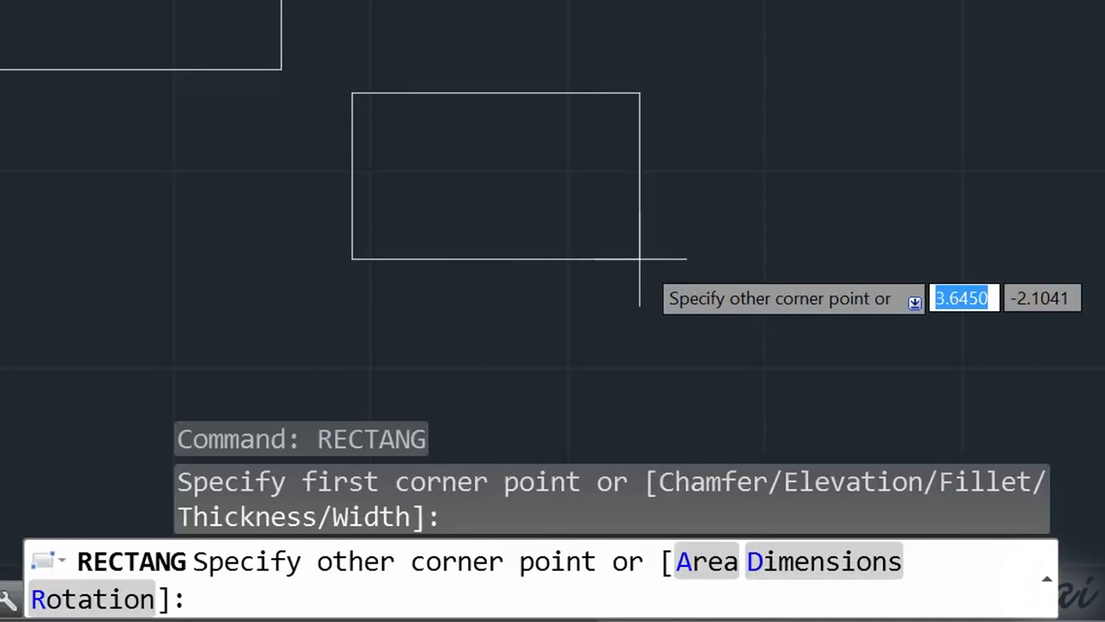
# - Choose the Rotation option for the next rectangle from the options list
pyautogui.press('Down')
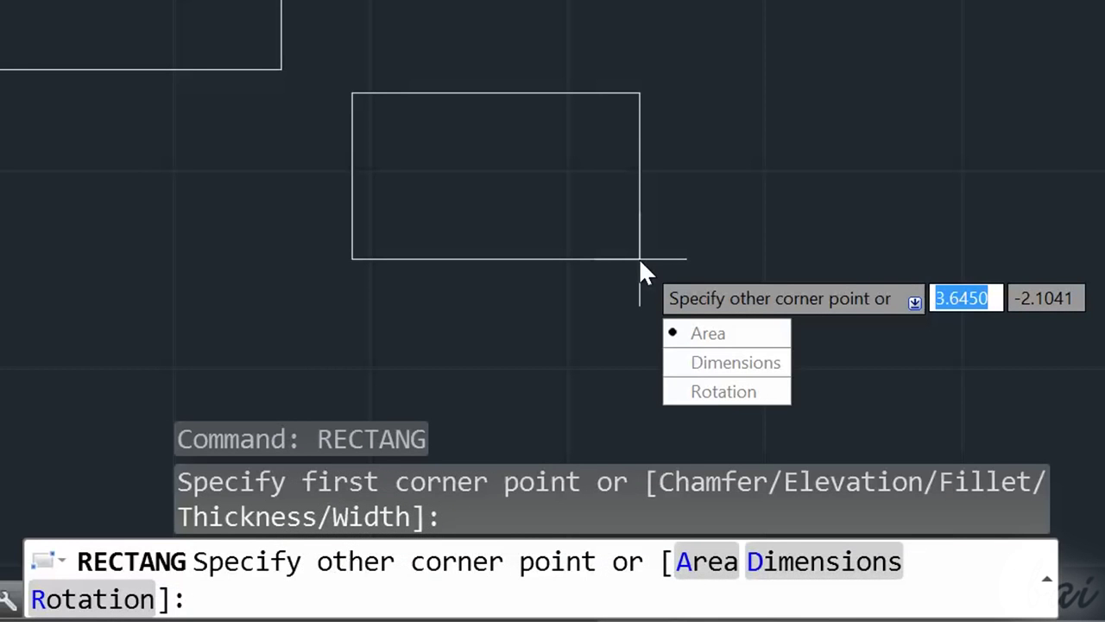
pyautogui.press('Down')
pyautogui.press('Down')
pyautogui.press('Down')
pyautogui.press('Down')
pyautogui.press('Down')
pyautogui.press('Down')
pyautogui.press('Down')
pyautogui.press('Down')
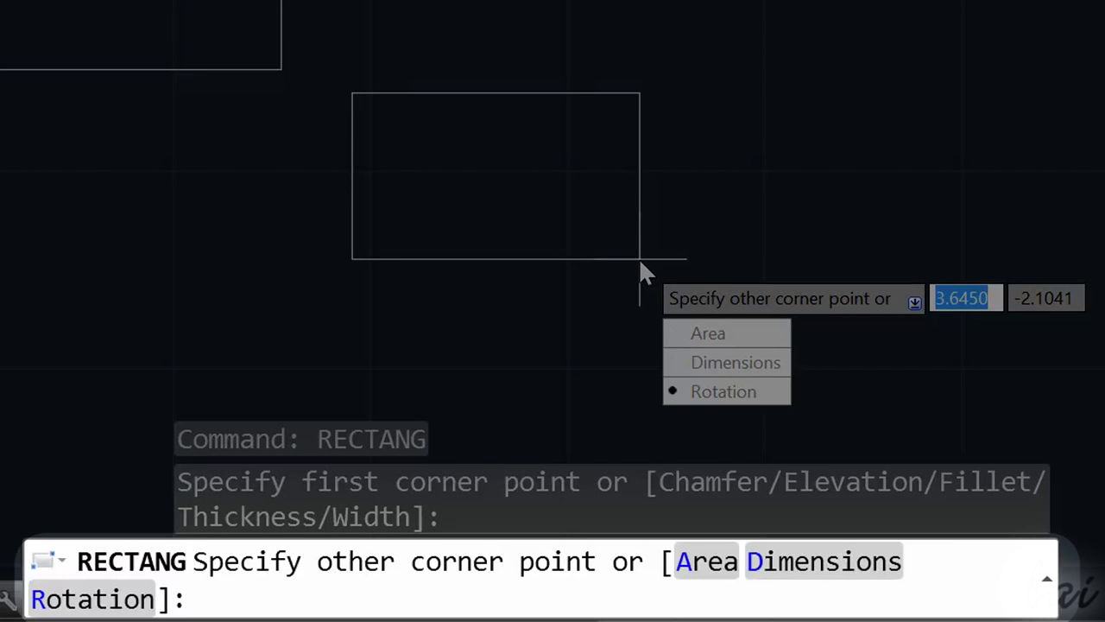
pyautogui.press('Up')
pyautogui.press('Up')
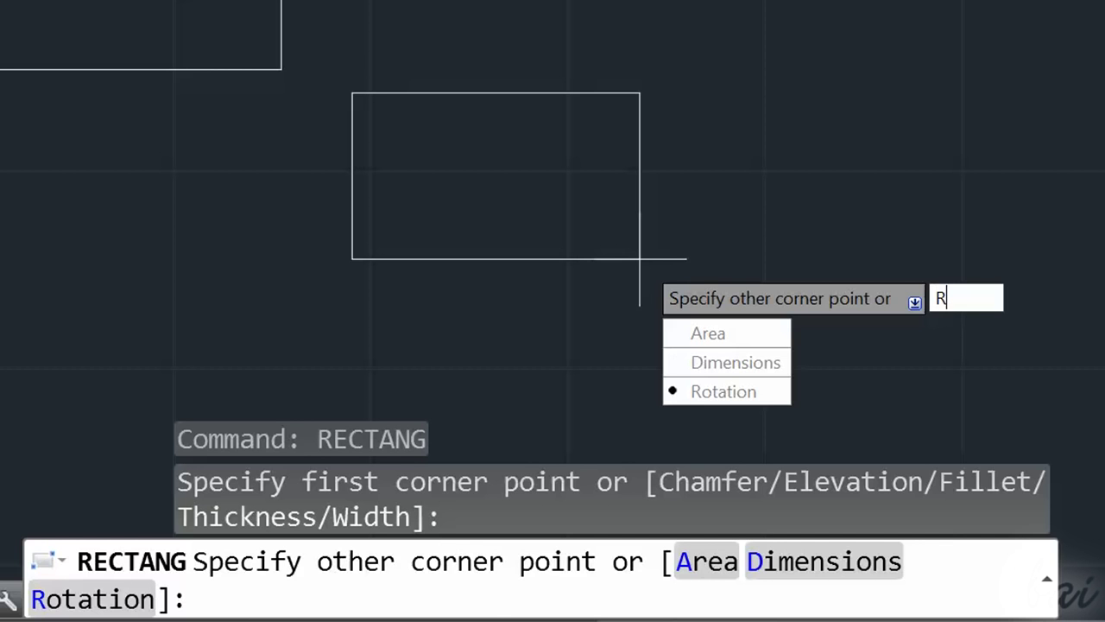
pyautogui.press('Return')
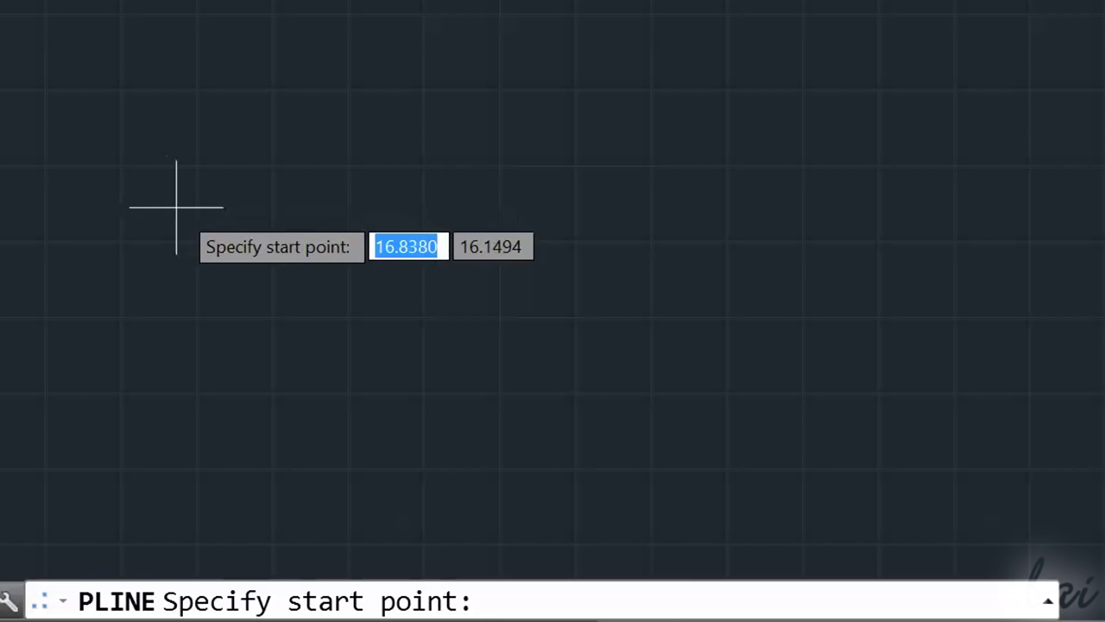
# - Draw a polyline with a 10.65-unit first segment and a 7-unit second segment
pyautogui.click(176, 207)
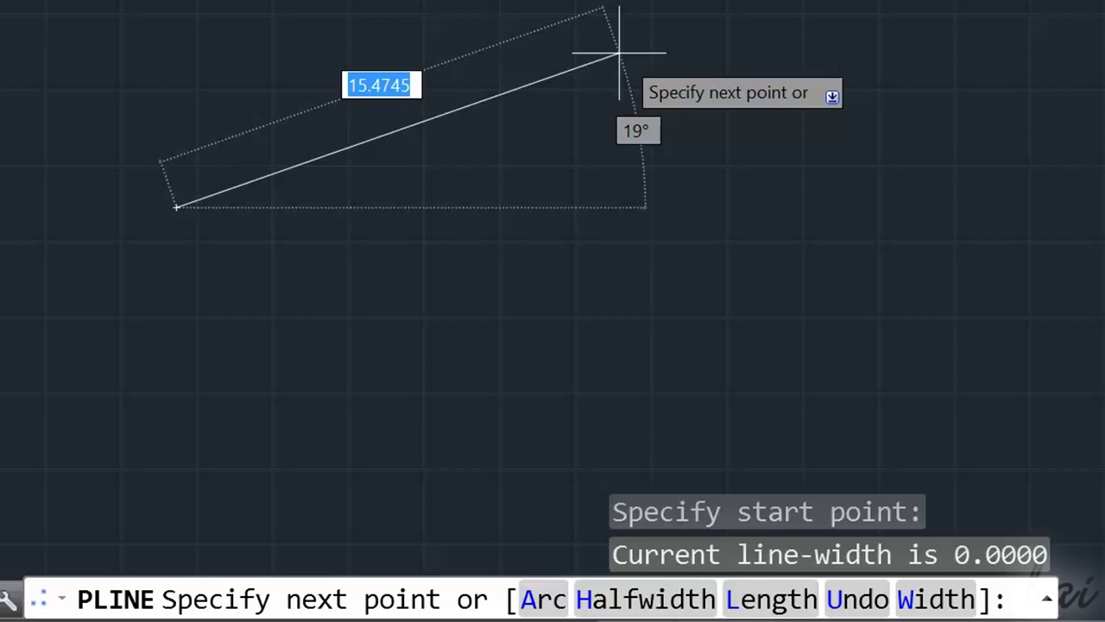
pyautogui.write('1')
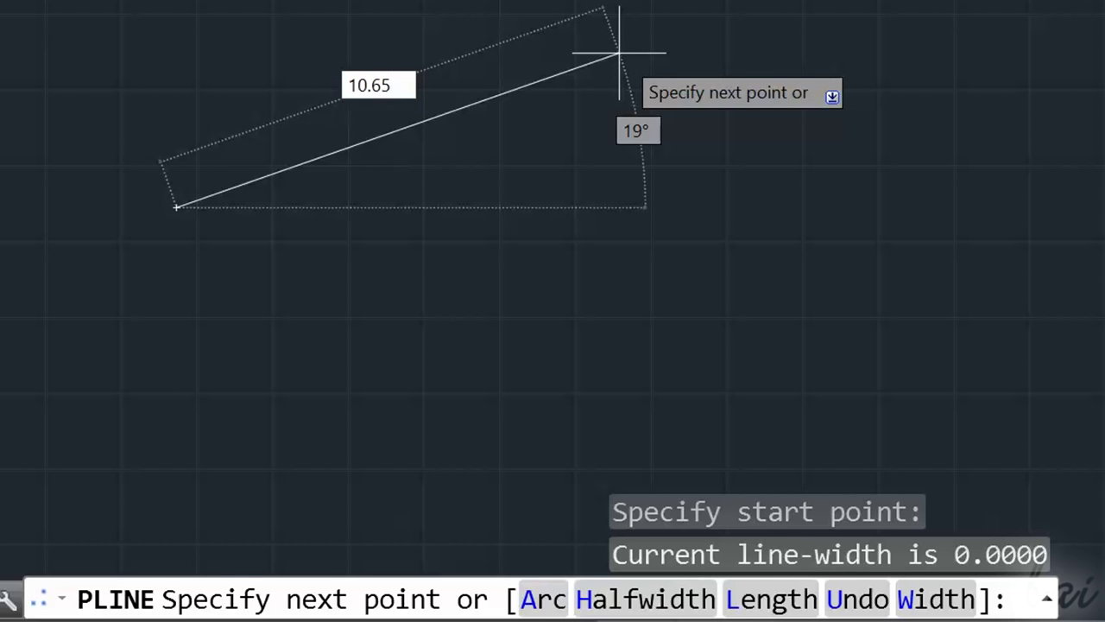
pyautogui.write('0.65')
pyautogui.press('Return')
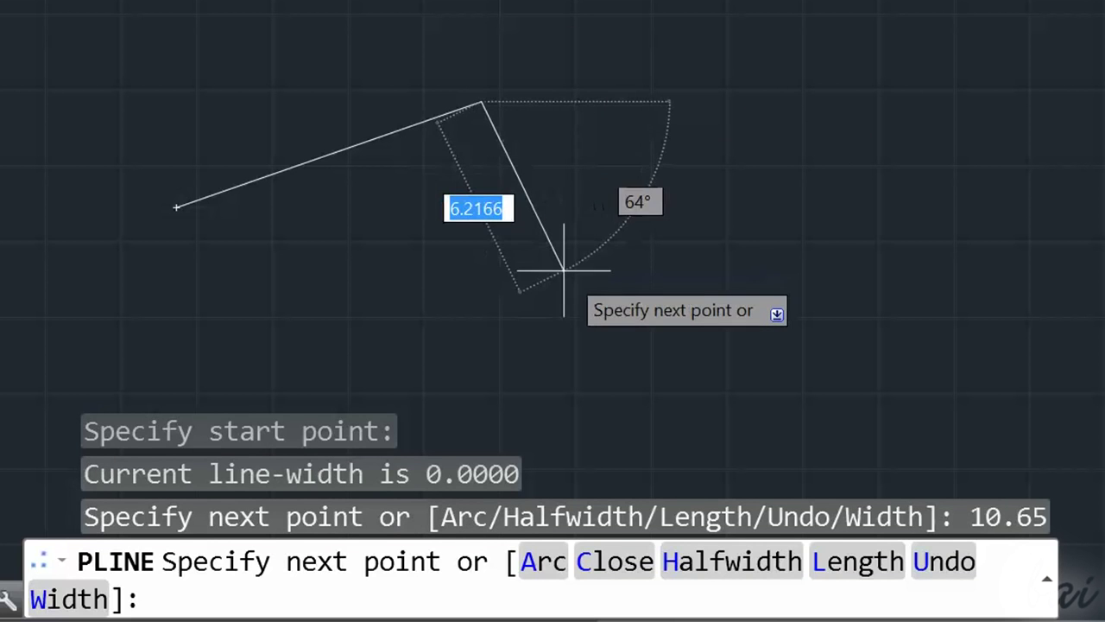
pyautogui.write('7')
pyautogui.press('Return')
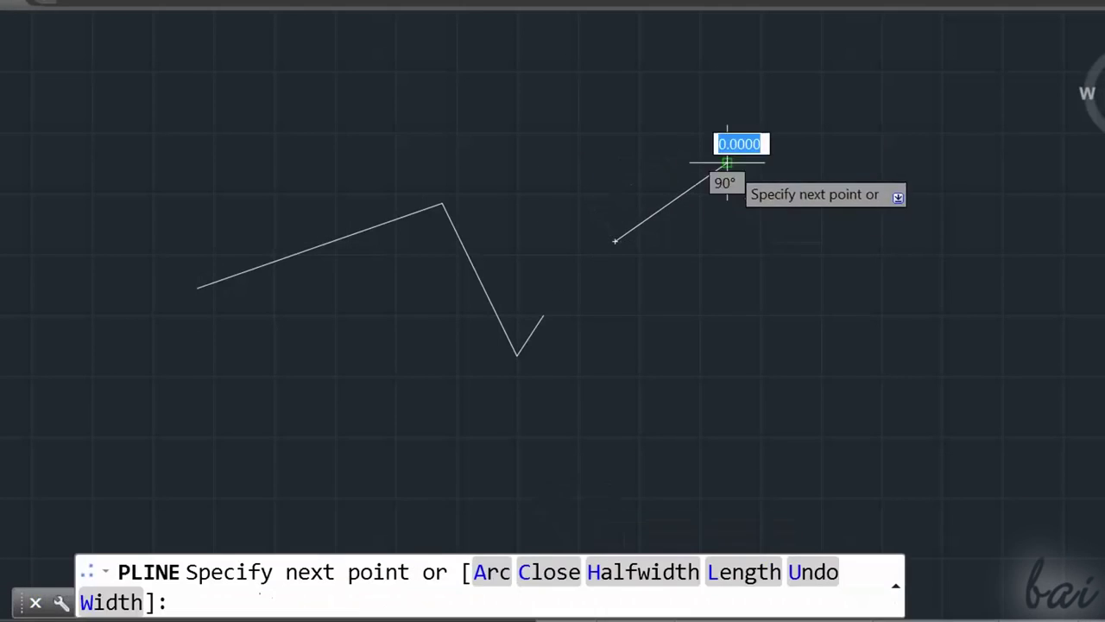
pyautogui.press('Escape')
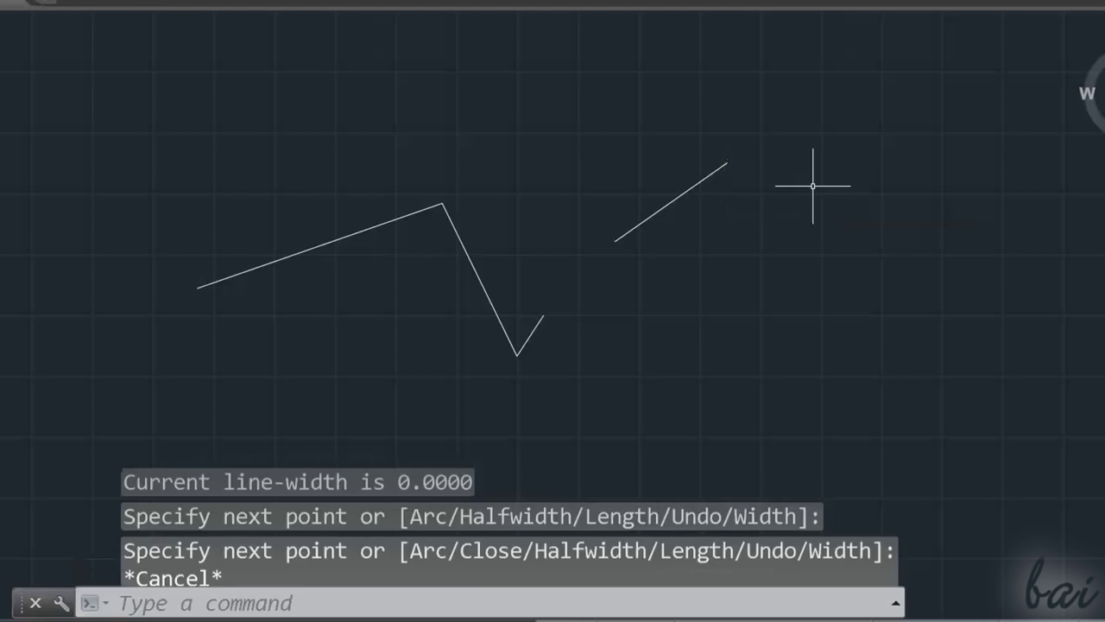
pyautogui.press('Return')
pyautogui.click(827, 203)
pyautogui.click(674, 302)
pyautogui.press('Escape')
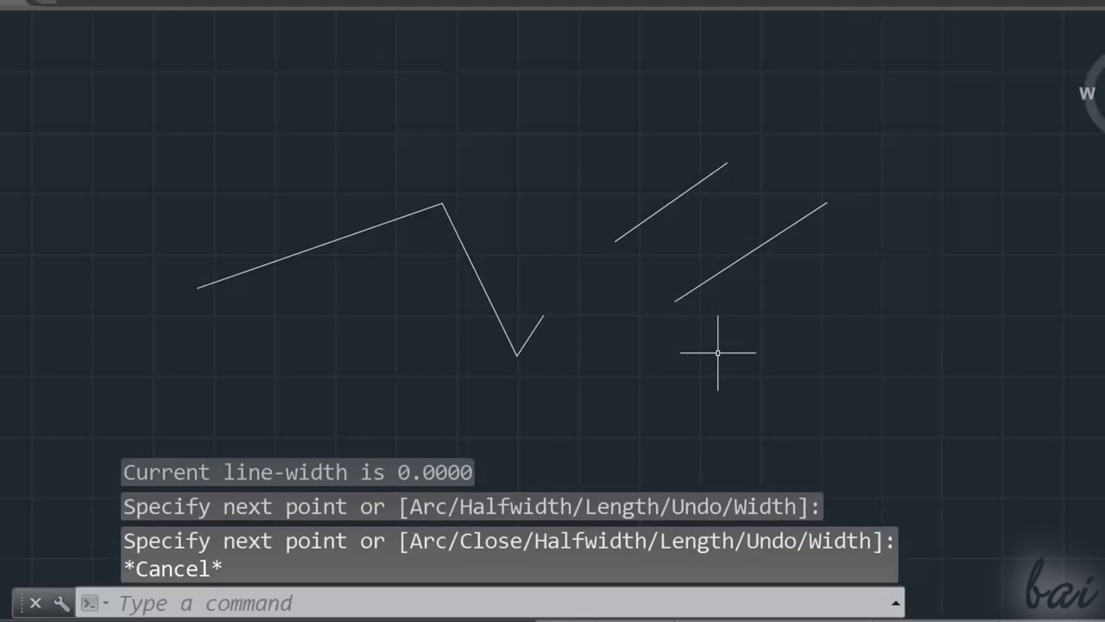
pyautogui.press('Return')
pyautogui.click(729, 362)
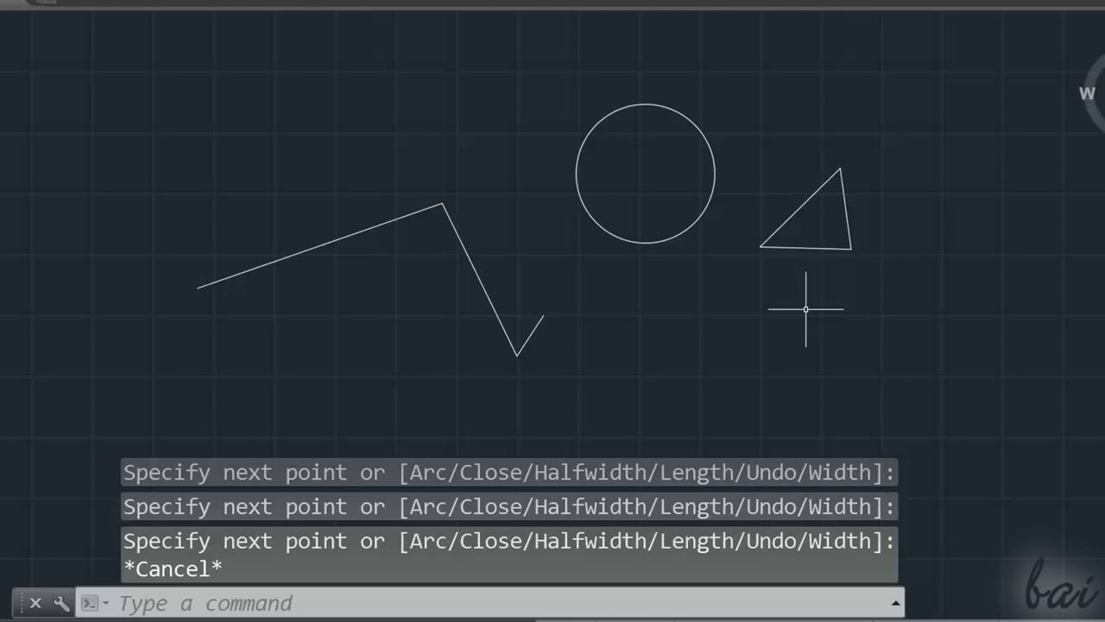
pyautogui.press('Up')
pyautogui.press('Up')
pyautogui.press('Up')
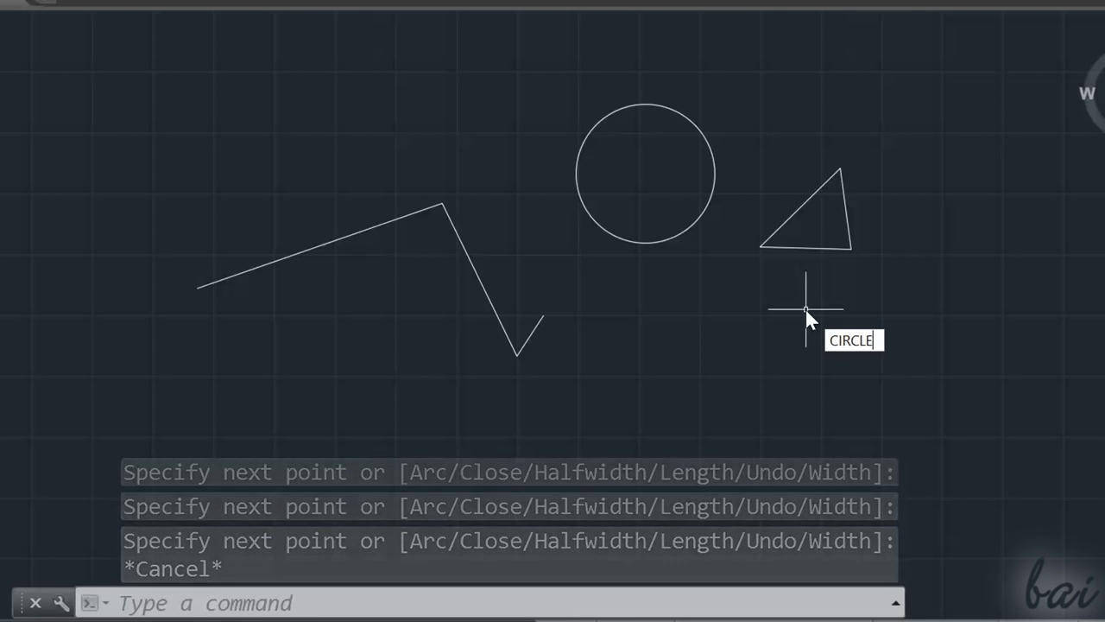
pyautogui.press('Up')
pyautogui.press('Up')
pyautogui.press('Up')
pyautogui.press('Up')
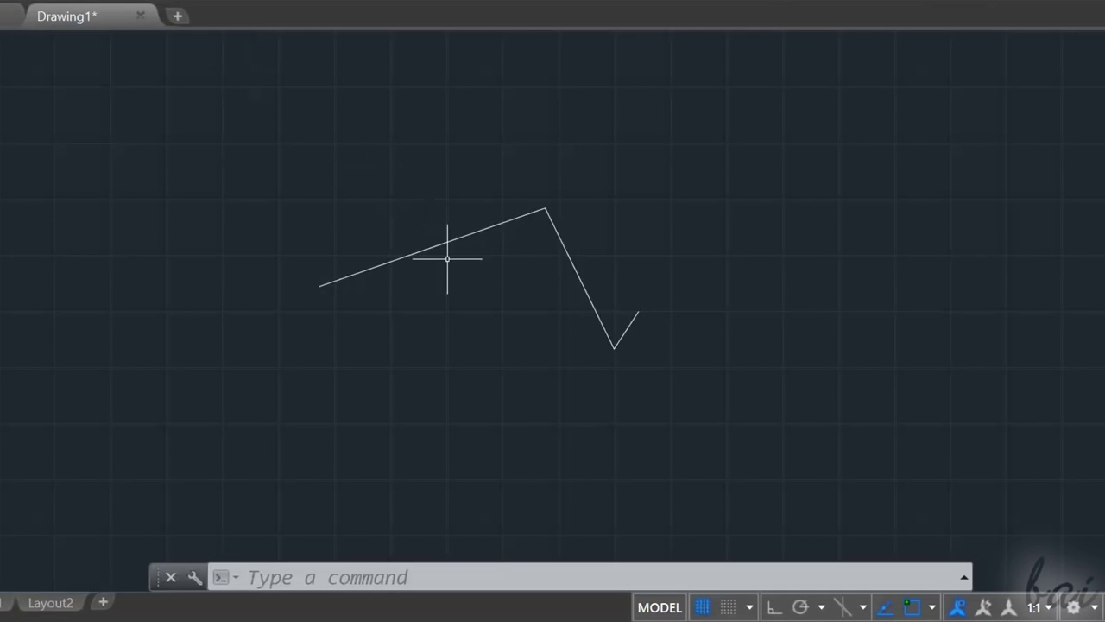
# - Zoom and pan the view so the zigzag polyline and the origin show together
pyautogui.scroll(-8, 447, 257)
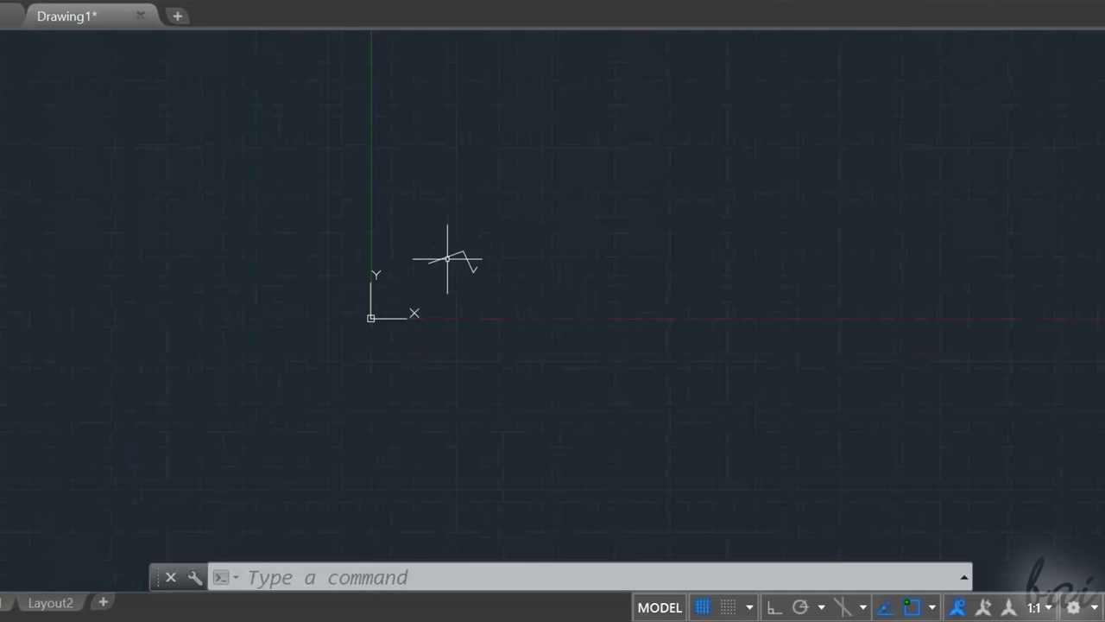
pyautogui.scroll(10, 447, 257)
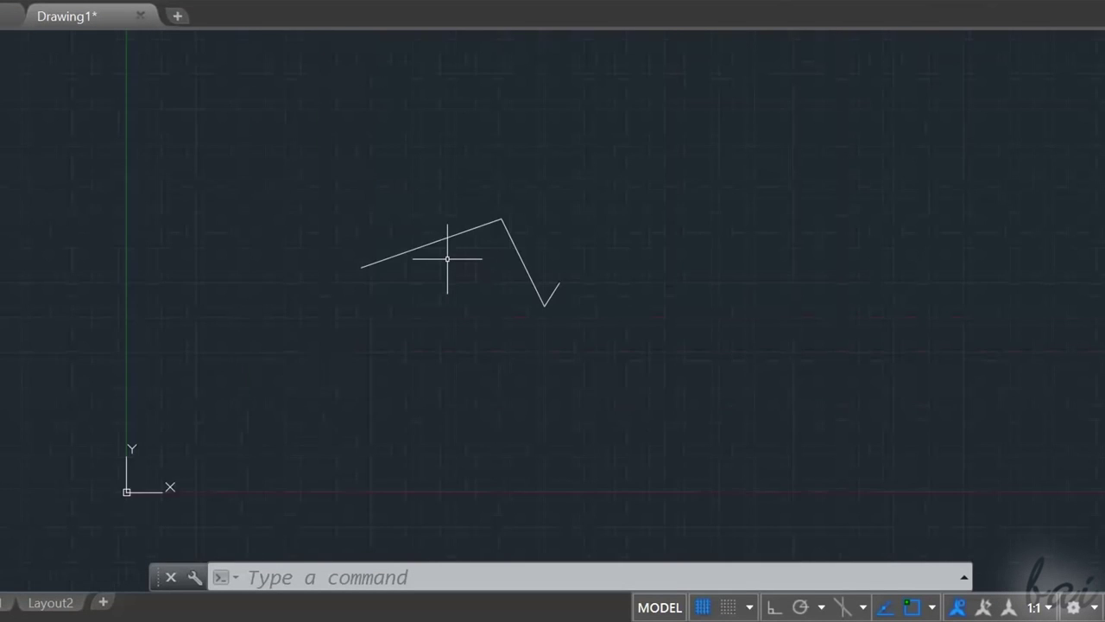
pyautogui.scroll(-8, 447, 257)
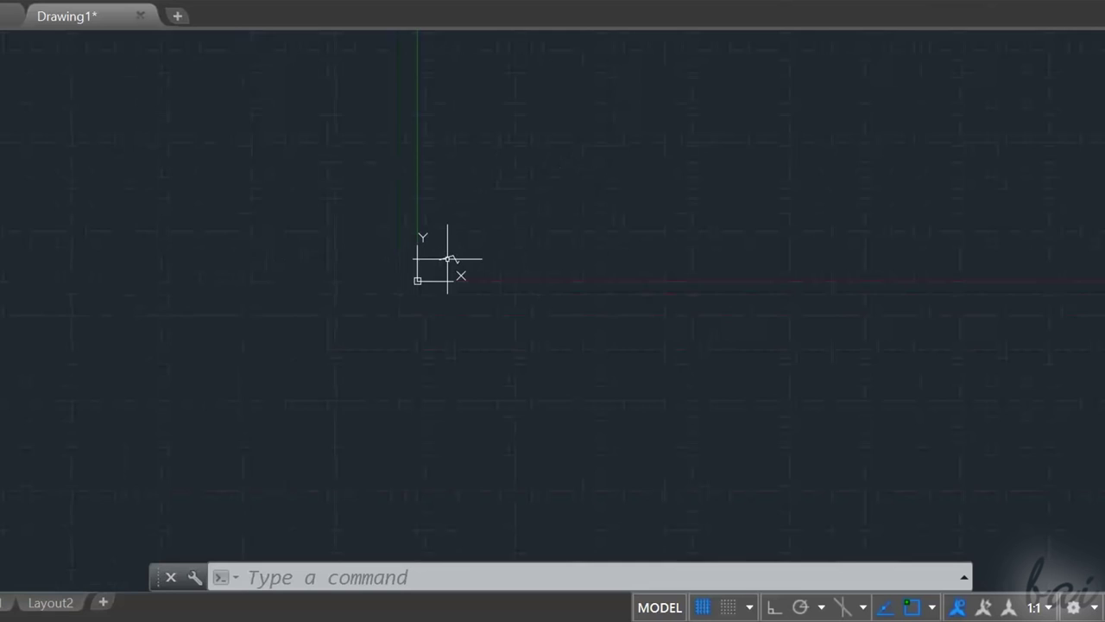
pyautogui.scroll(10, 447, 257)
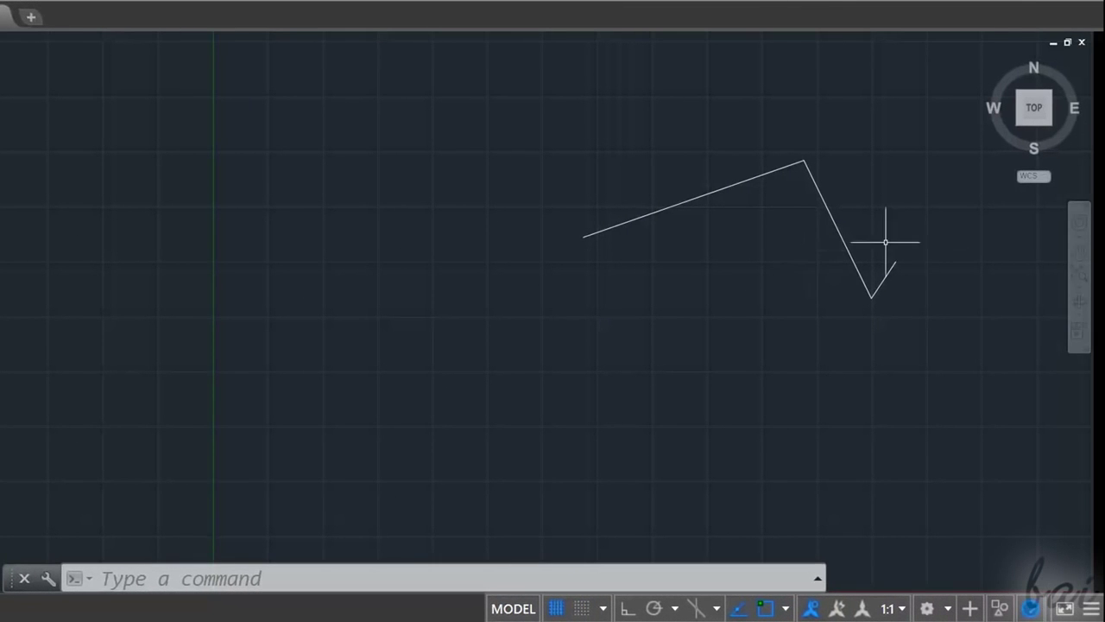
pyautogui.click(1078, 255)
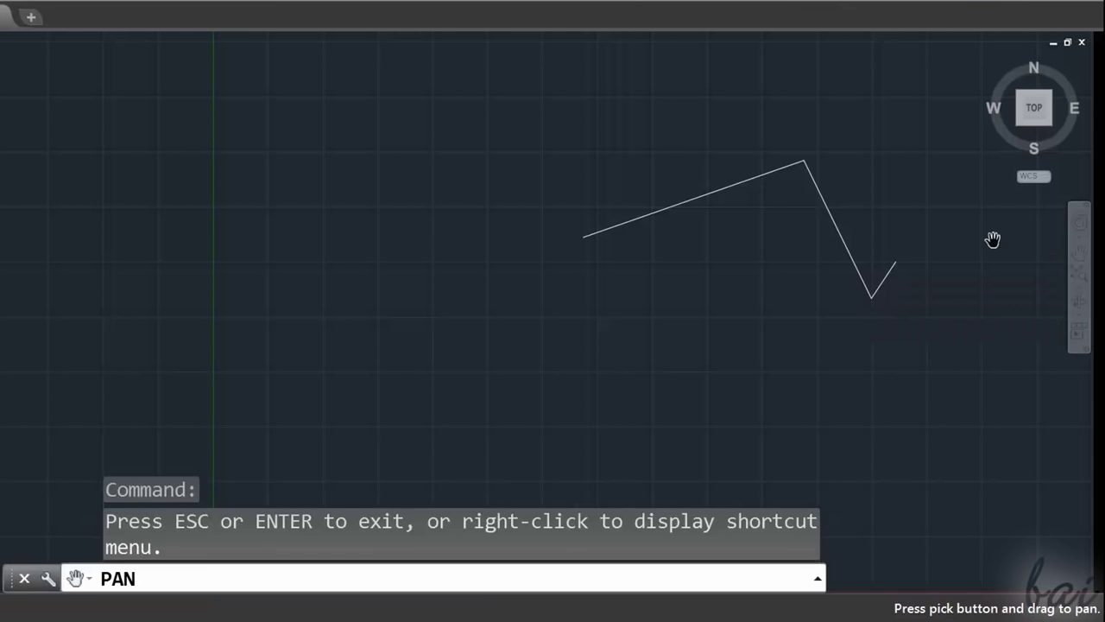
pyautogui.moveTo(901, 210)
pyautogui.mouseDown()
pyautogui.moveTo(777, 215)
pyautogui.moveTo(639, 406)
pyautogui.moveTo(294, 120)
pyautogui.mouseUp()
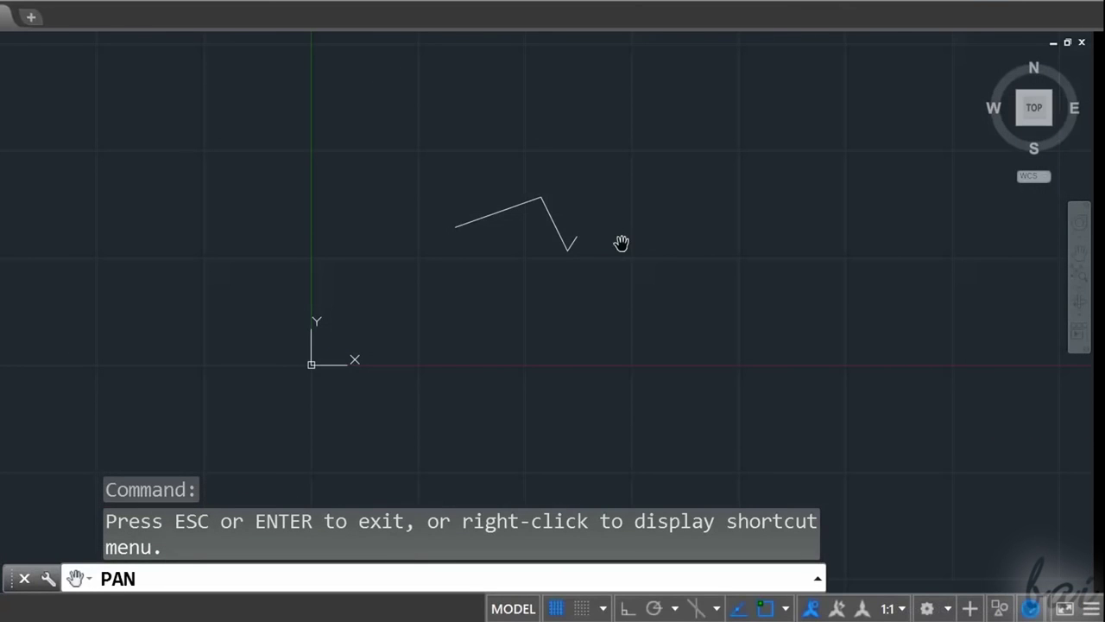
pyautogui.press('Escape')
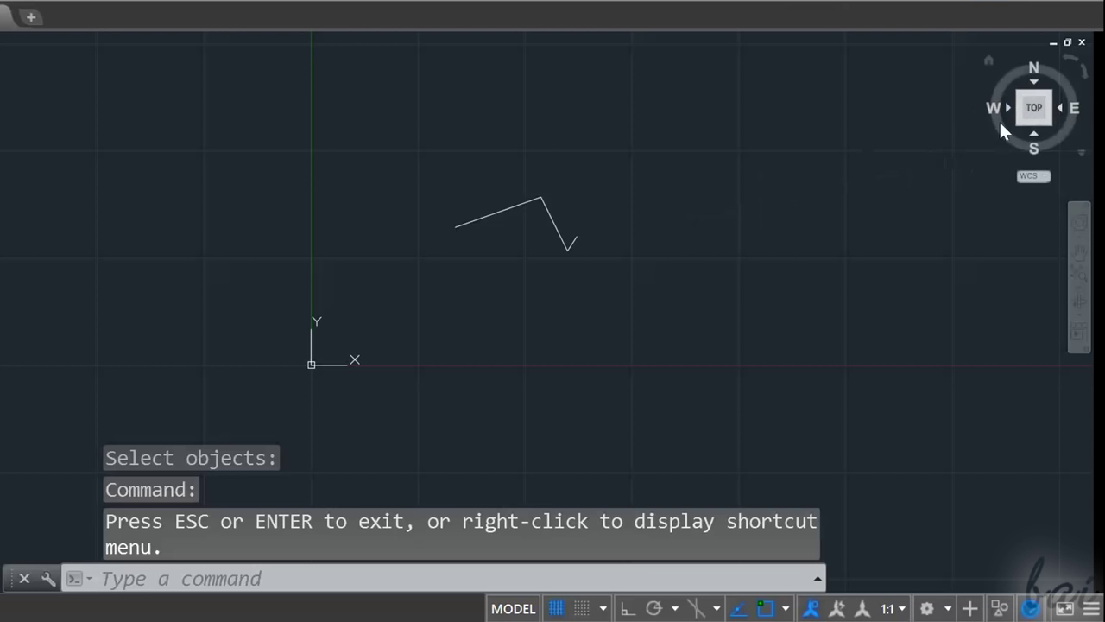
pyautogui.click(1083, 72)
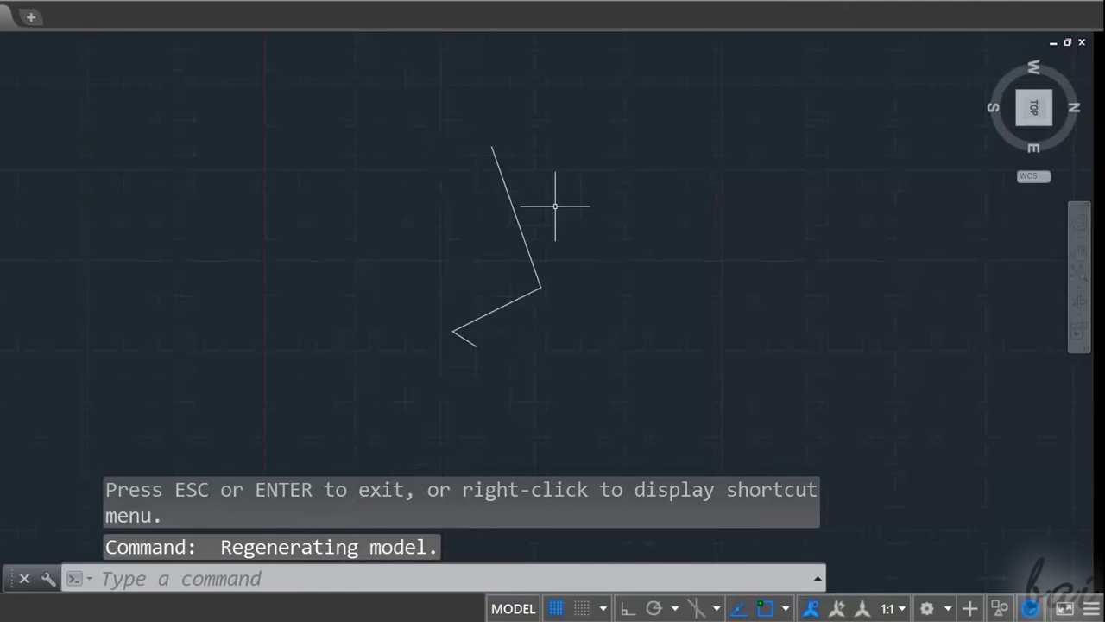
pyautogui.scroll(-4, 555, 205)
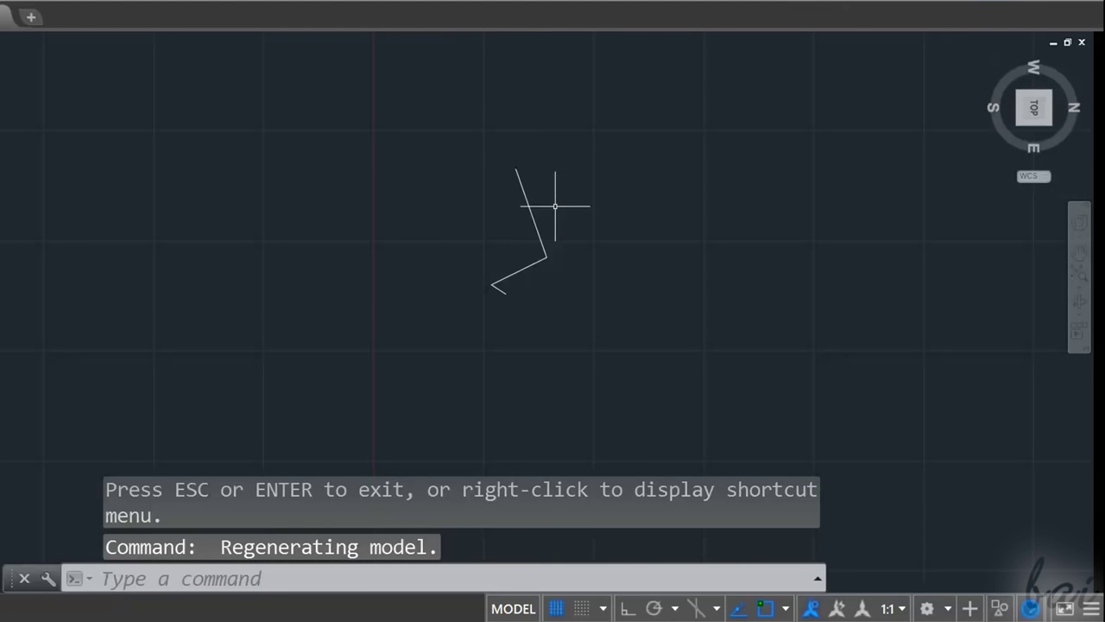
pyautogui.click(1068, 62)
pyautogui.scroll(-3, 513, 234)
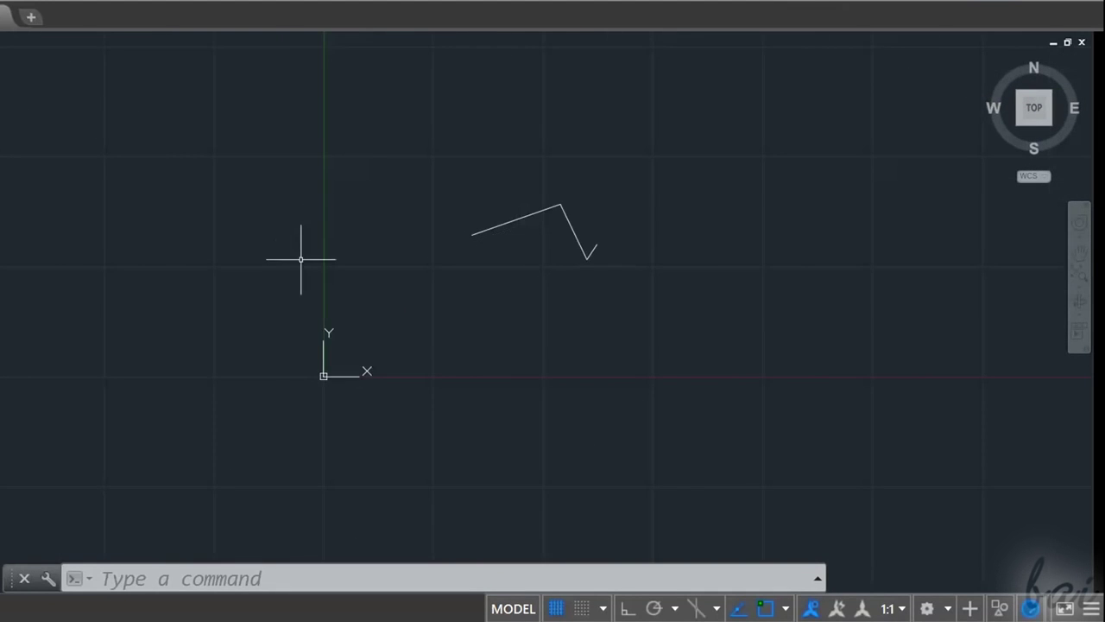
pyautogui.scroll(2, 352, 316)
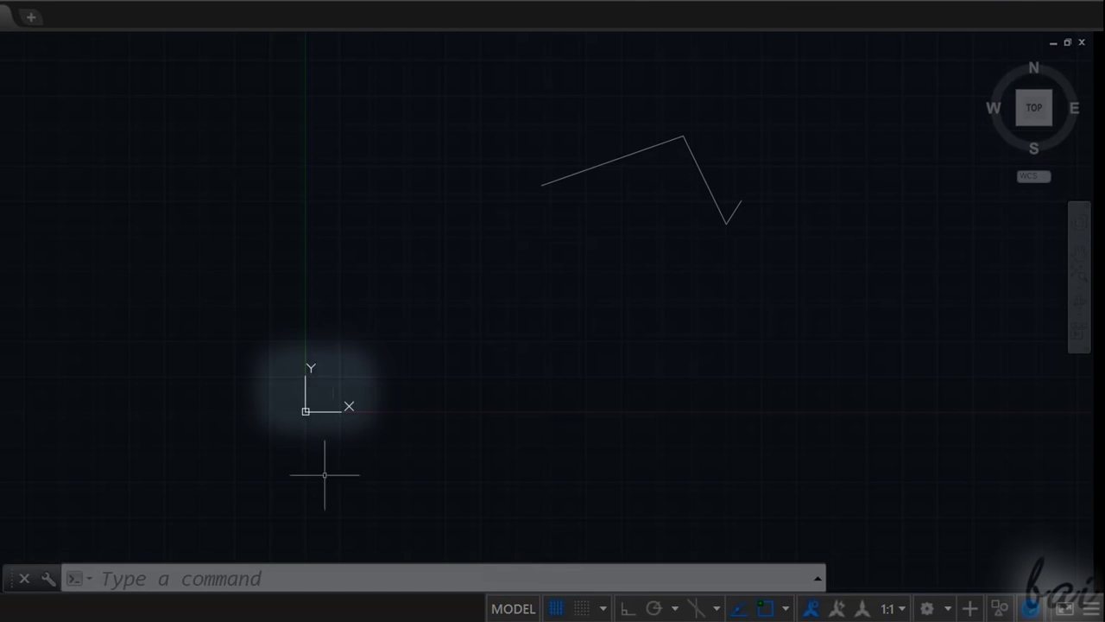
pyautogui.scroll(2, 470, 354)
pyautogui.scroll(-2, 648, 156)
pyautogui.scroll(-4, 744, 109)
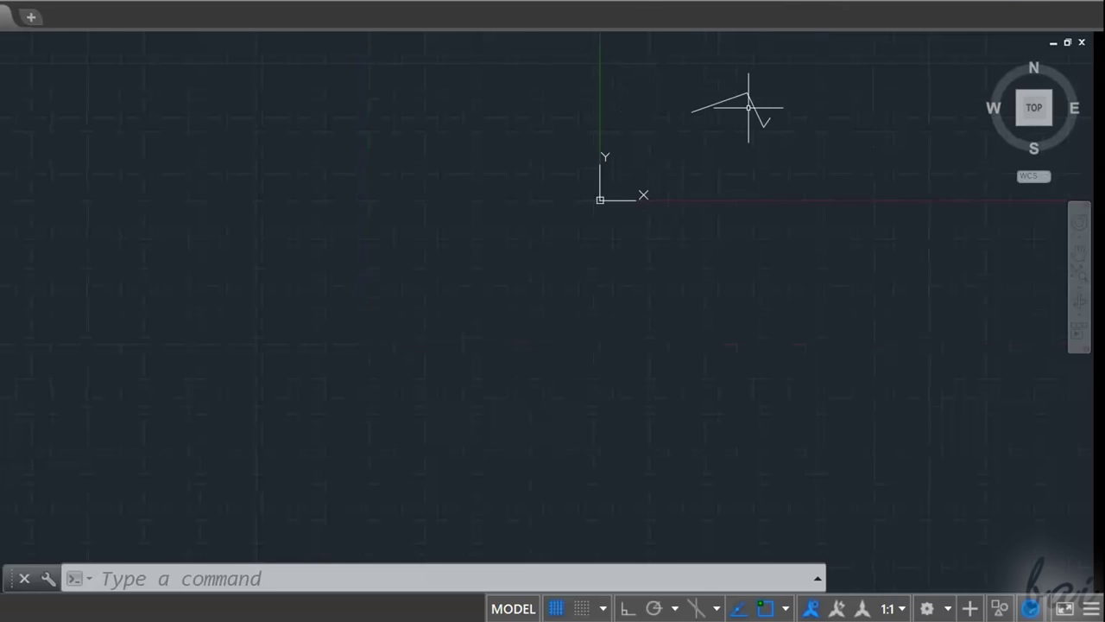
# - Start two new lines and cancel each without drawing anything
pyautogui.scroll(4, 766, 83)
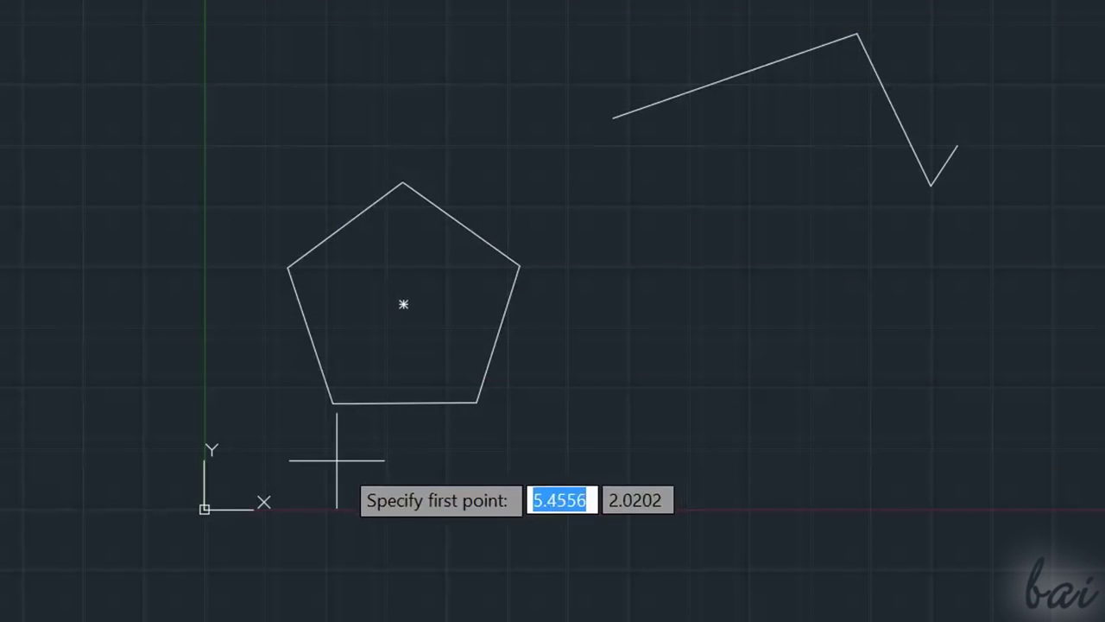
pyautogui.click(337, 460)
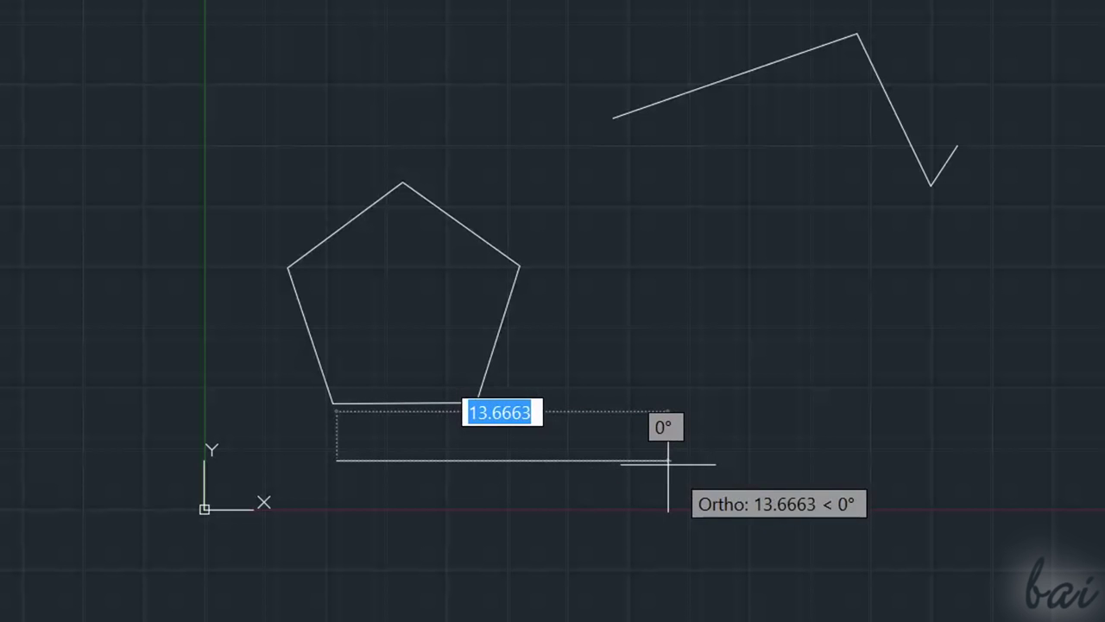
pyautogui.press('Escape')
pyautogui.press('space')
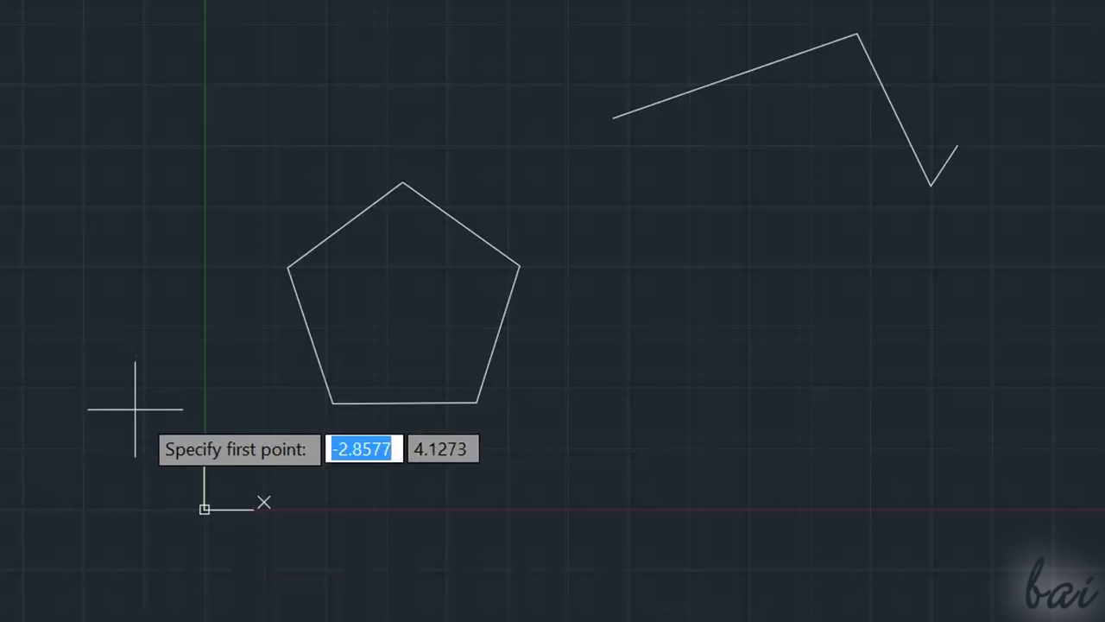
pyautogui.click(144, 416)
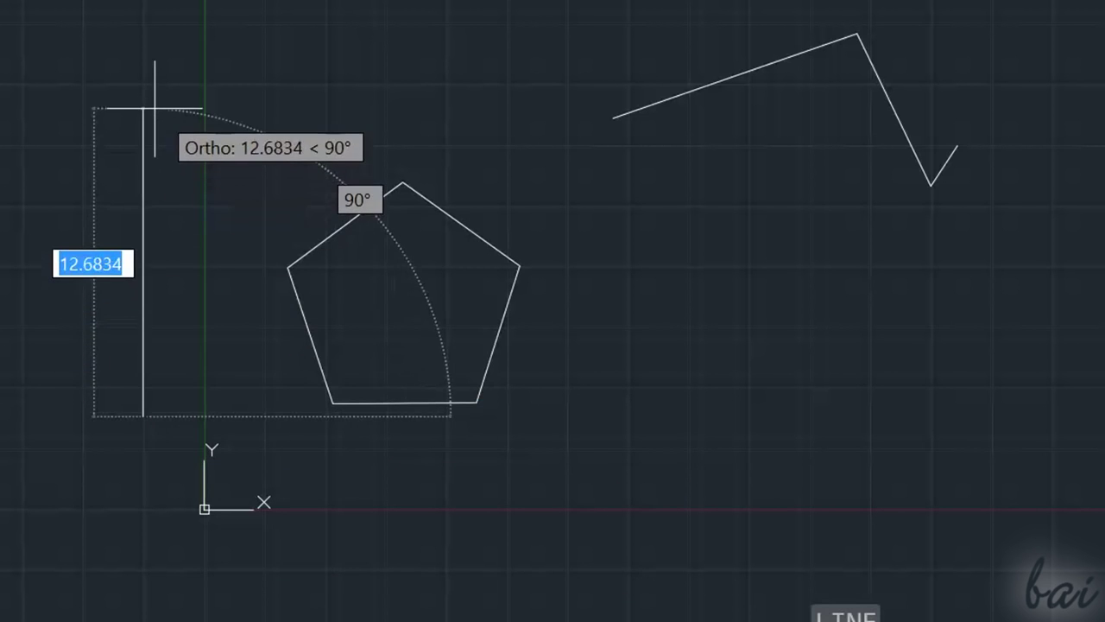
pyautogui.press('Escape')
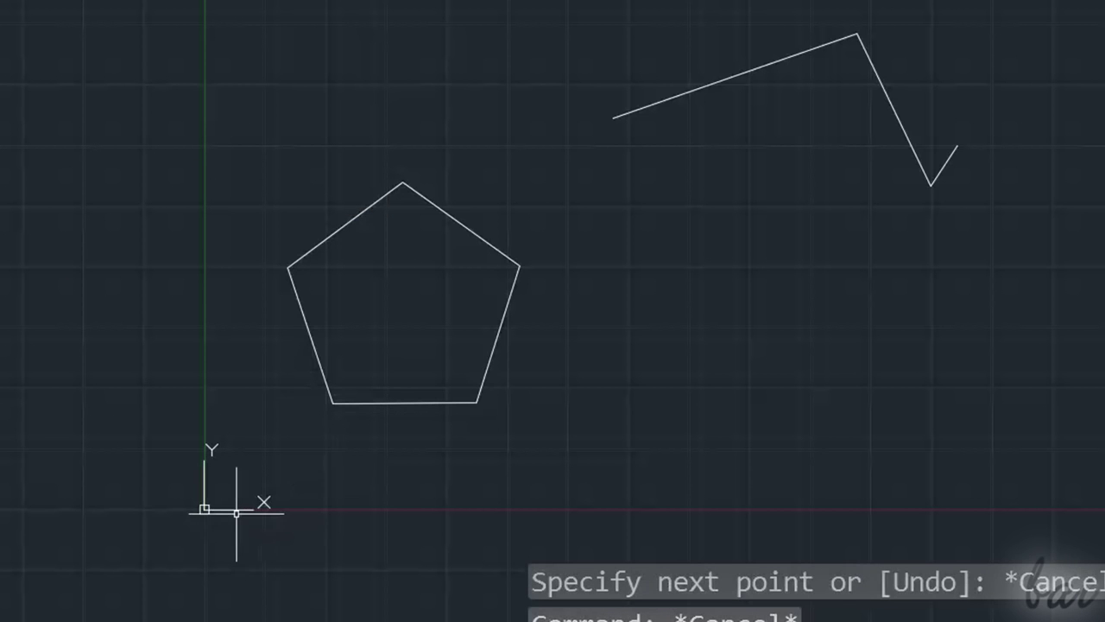
# - Move the UCS origin below the pentagon and rotate its X axis
pyautogui.click(230, 509)
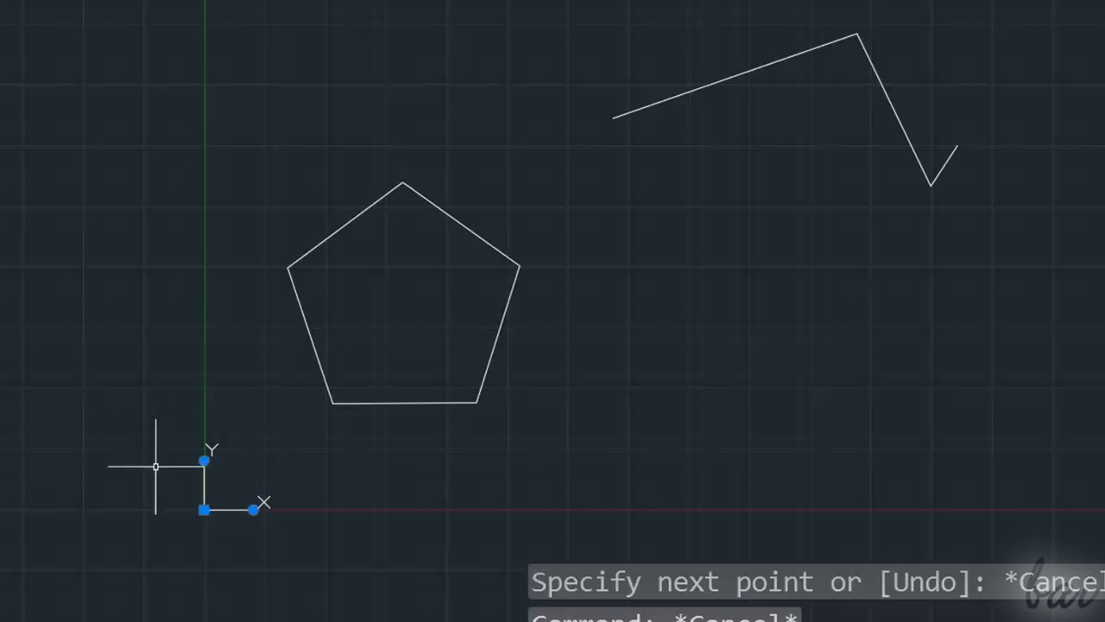
pyautogui.click(204, 510)
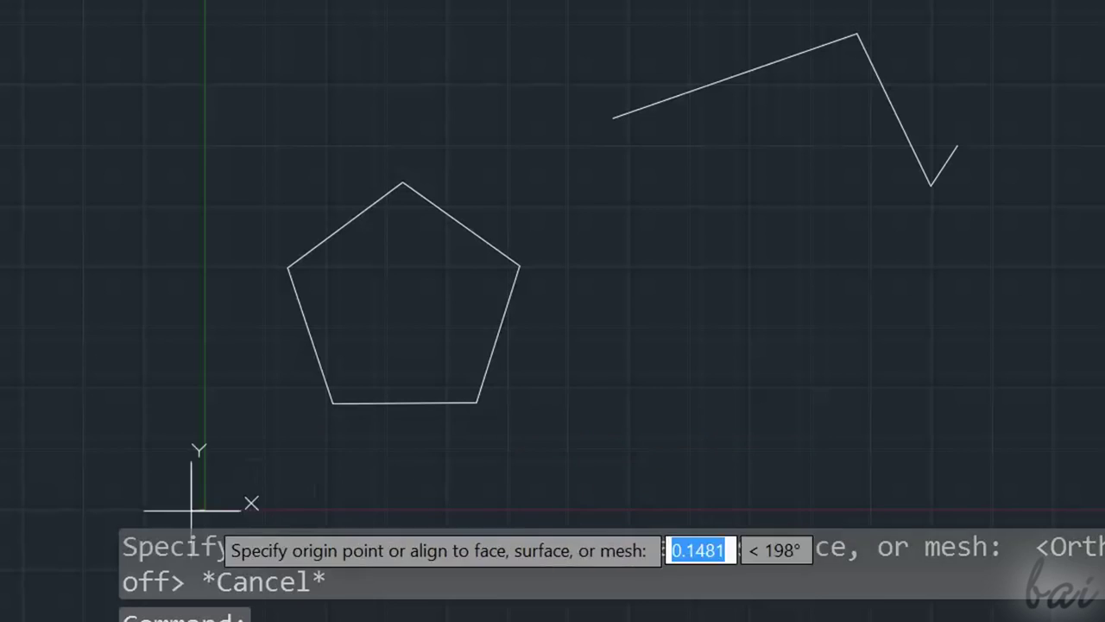
pyautogui.click(211, 472)
pyautogui.click(262, 471)
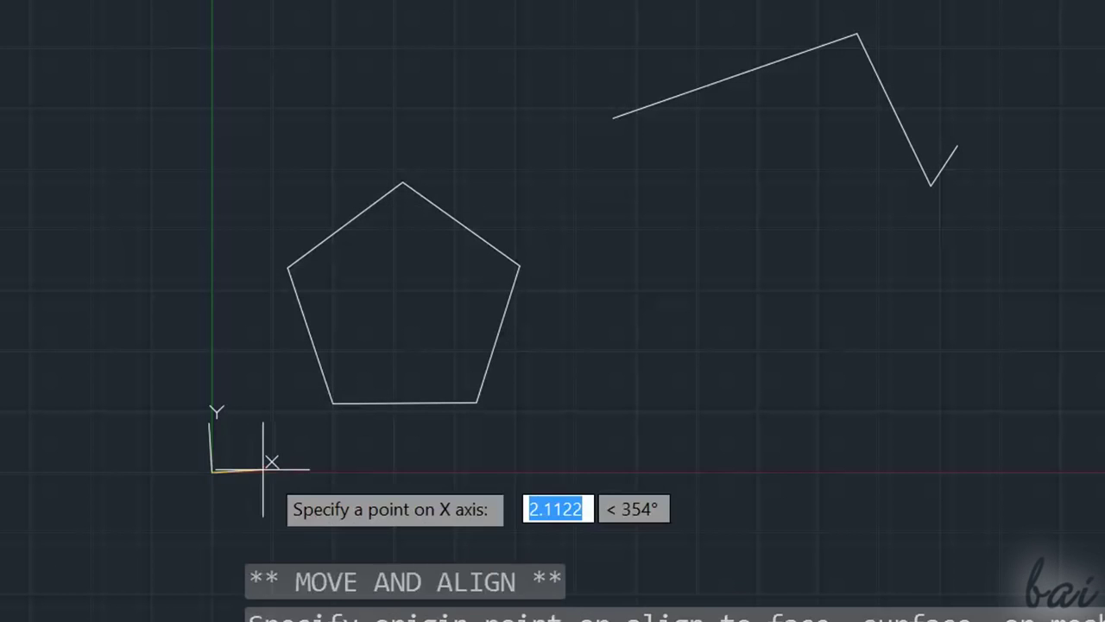
pyautogui.click(276, 434)
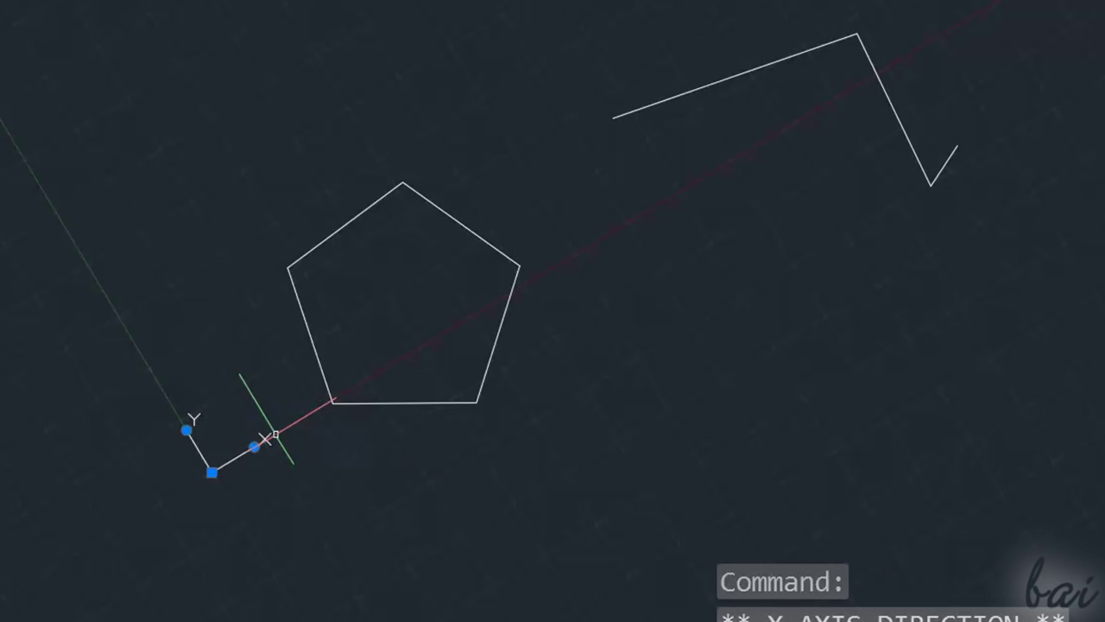
pyautogui.click(252, 448)
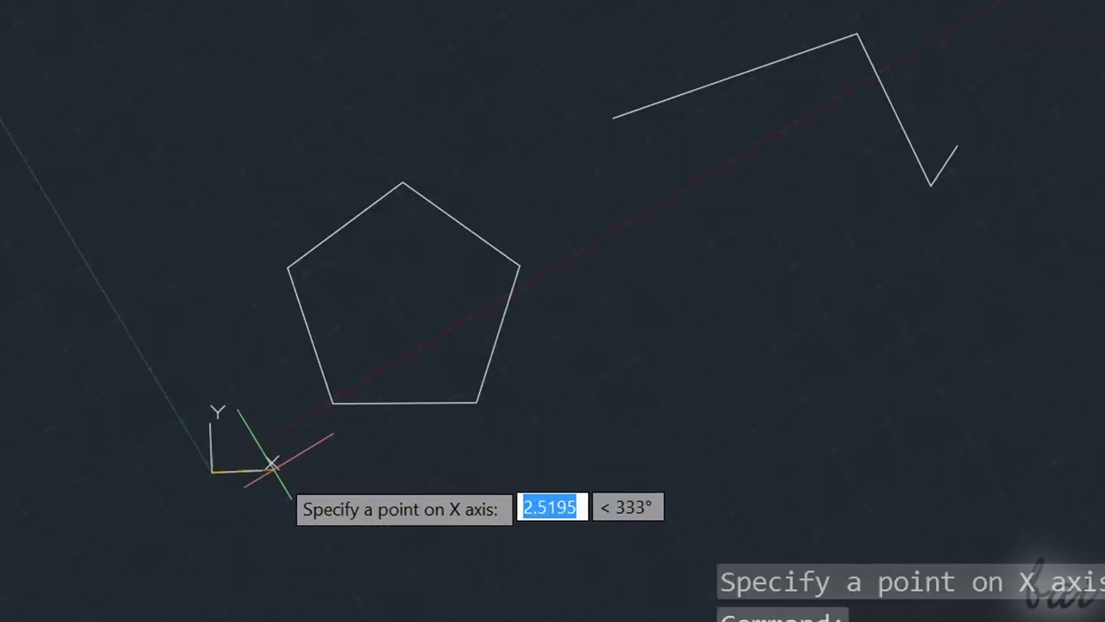
pyautogui.click(260, 488)
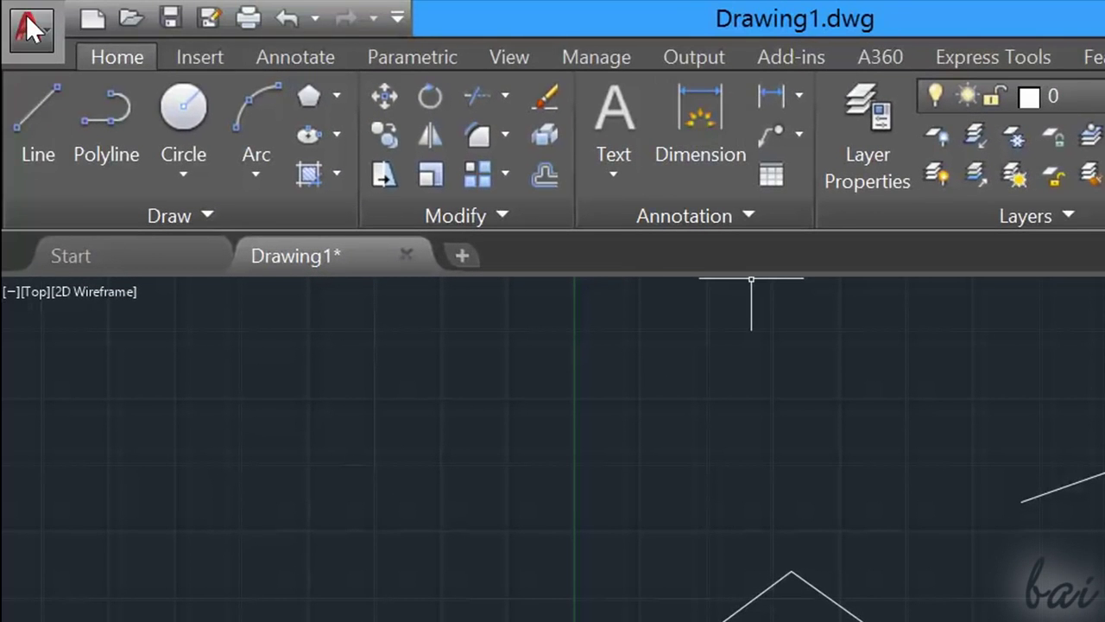
# - Save the drawing as Drawing1.dwg in DWG format
pyautogui.click(28, 27)
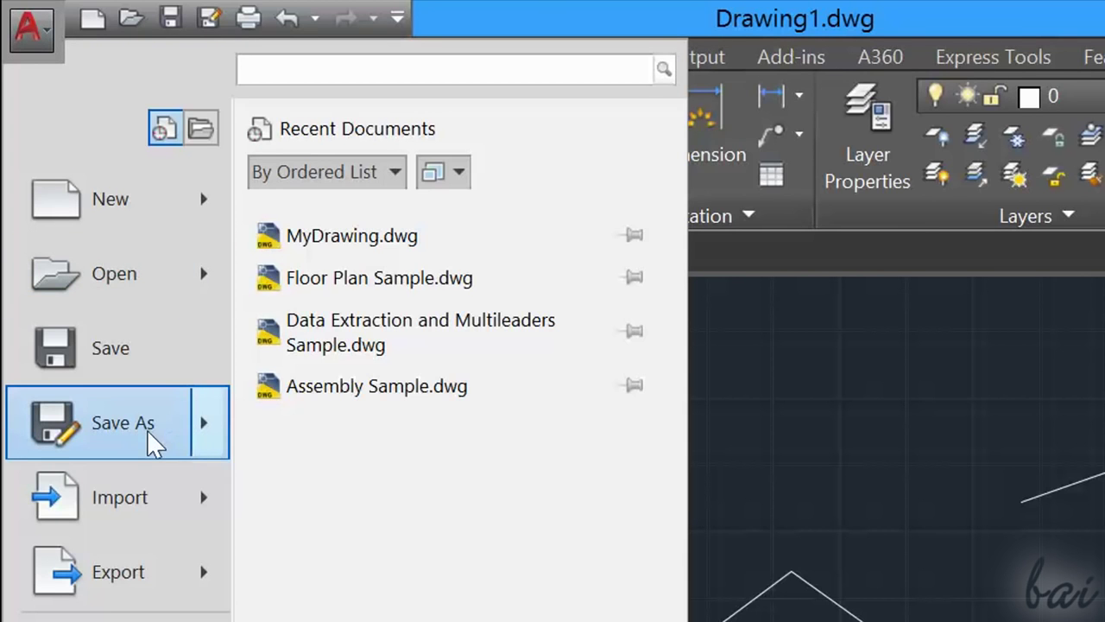
pyautogui.moveTo(154, 442)
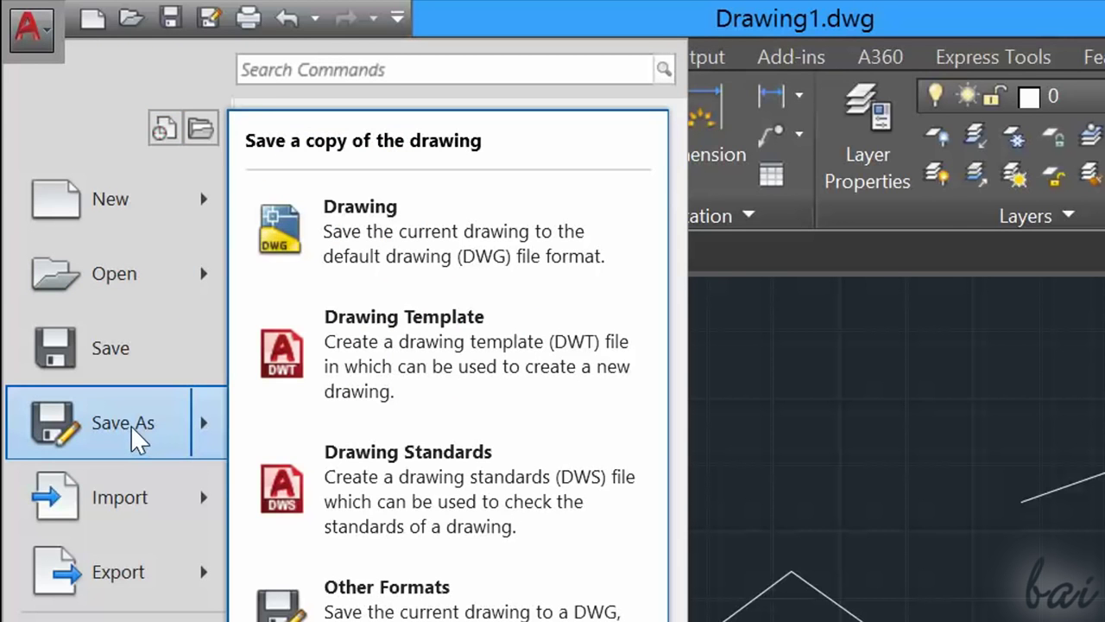
pyautogui.click(424, 251)
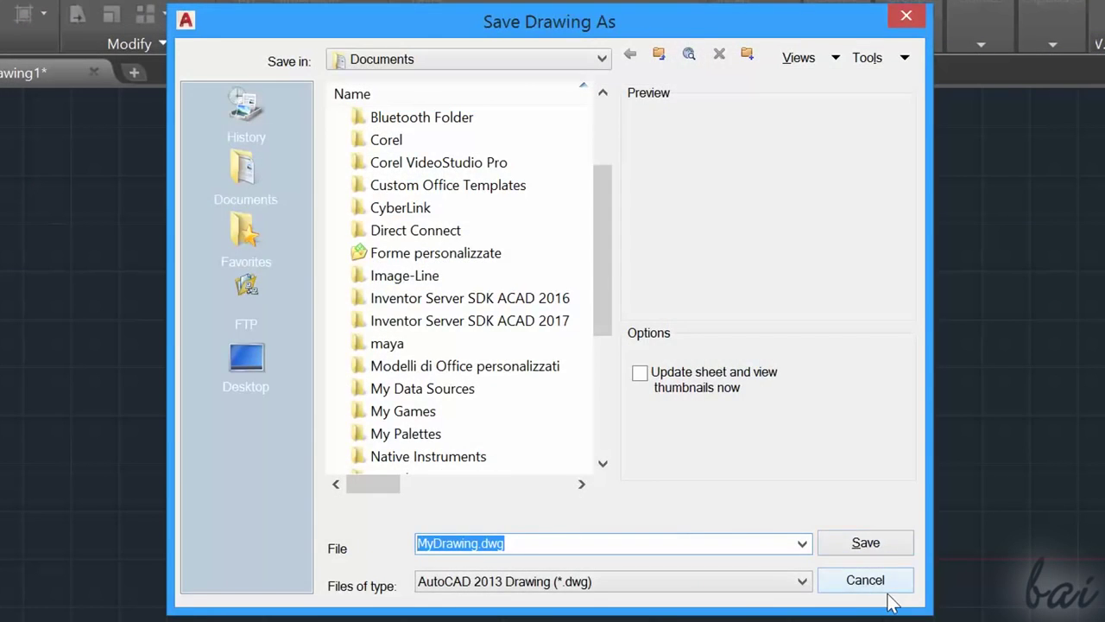
pyautogui.click(884, 580)
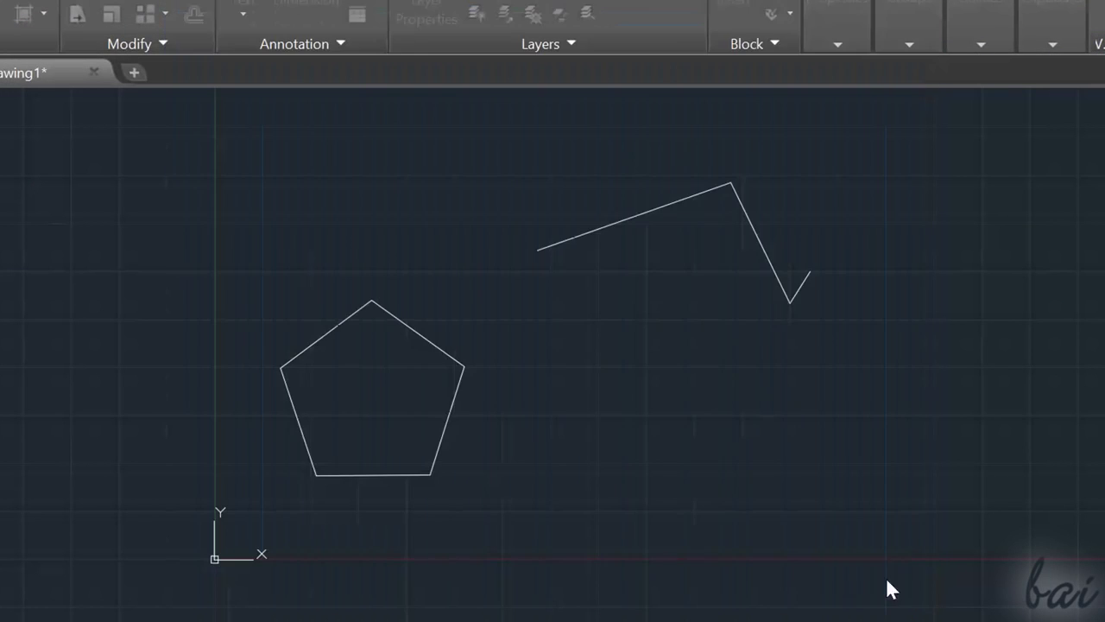